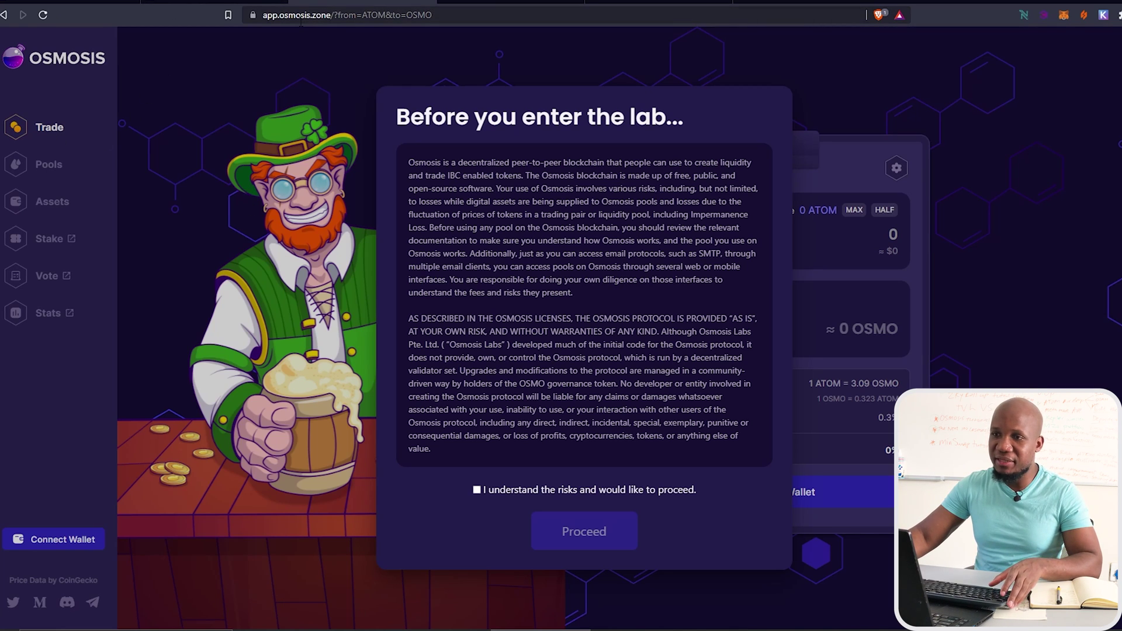
- Go from the CoinMarketCap Osmosis listing to osmosis.zone, enter the lab, and accept the risk notice to proceed
{"action": "left_click", "coordinate": [204, 1]}
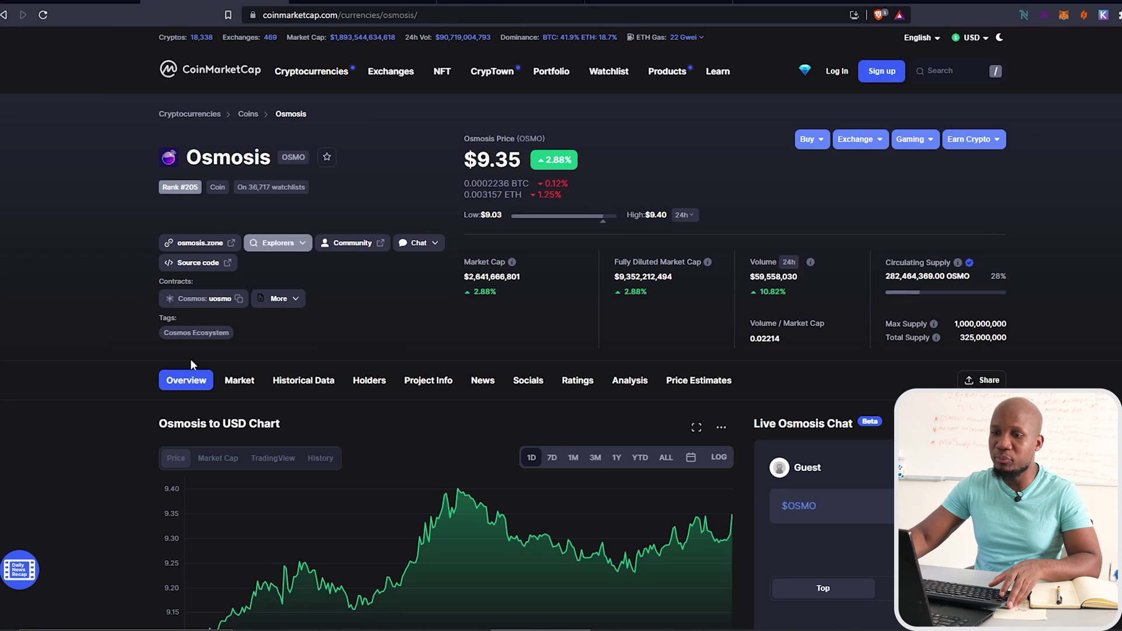
{"action": "left_click", "coordinate": [201, 244]}
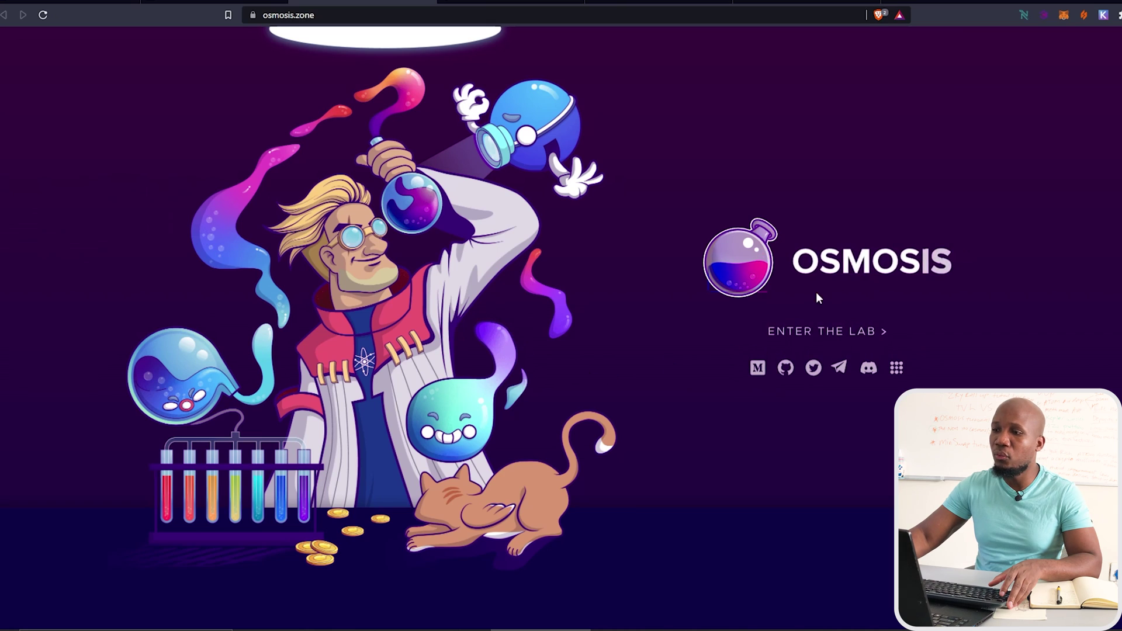
{"action": "left_click", "coordinate": [811, 339]}
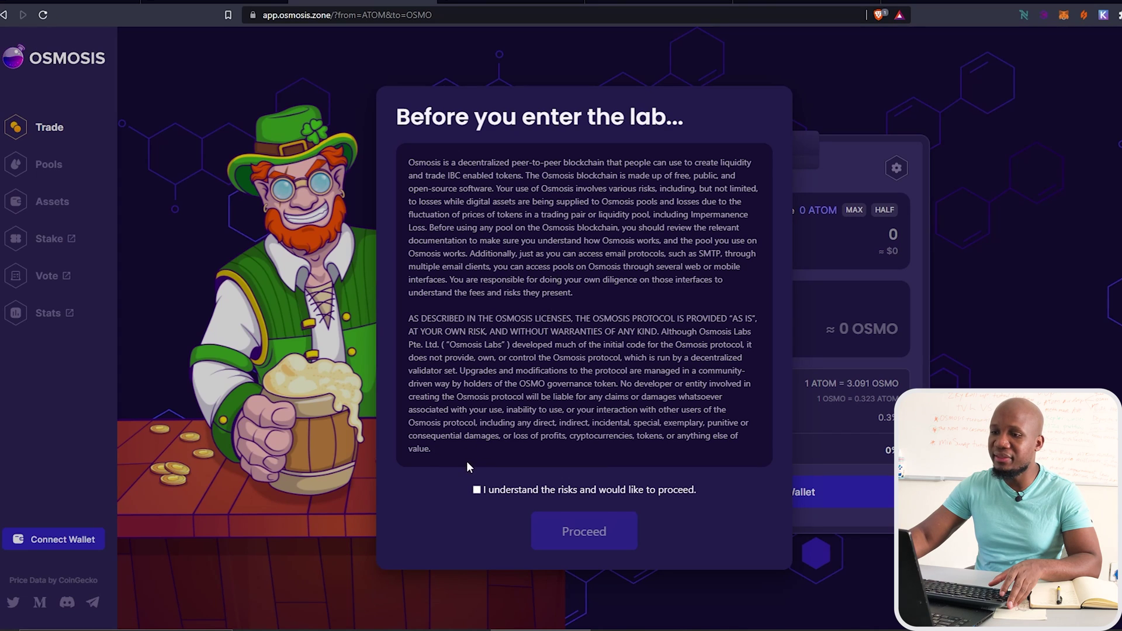
{"action": "left_click", "coordinate": [476, 491]}
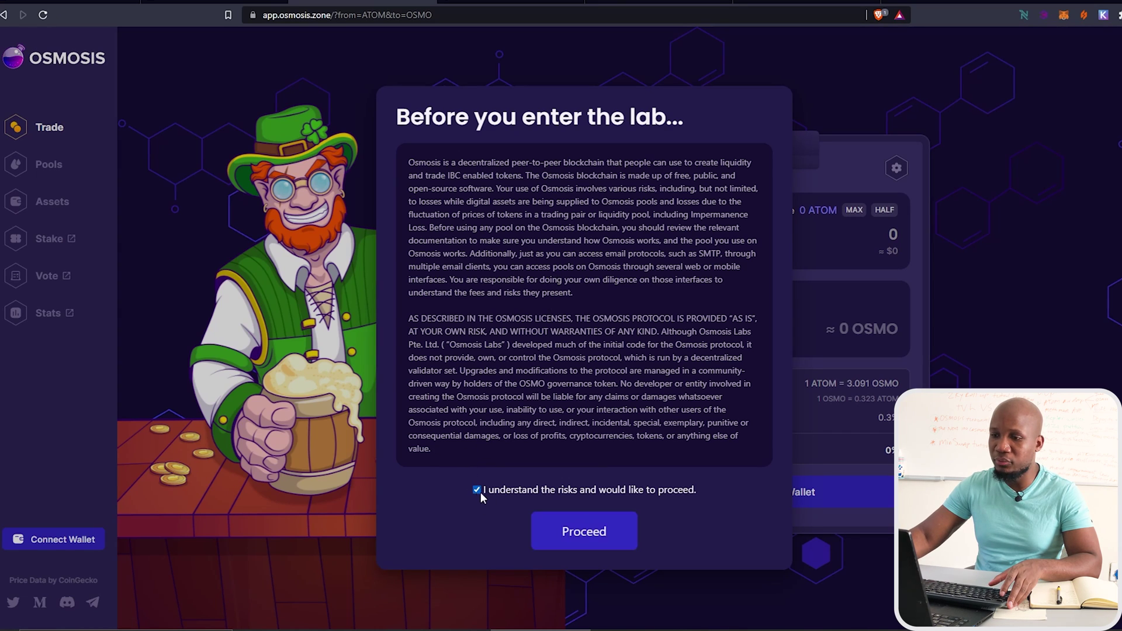
{"action": "left_click", "coordinate": [576, 531]}
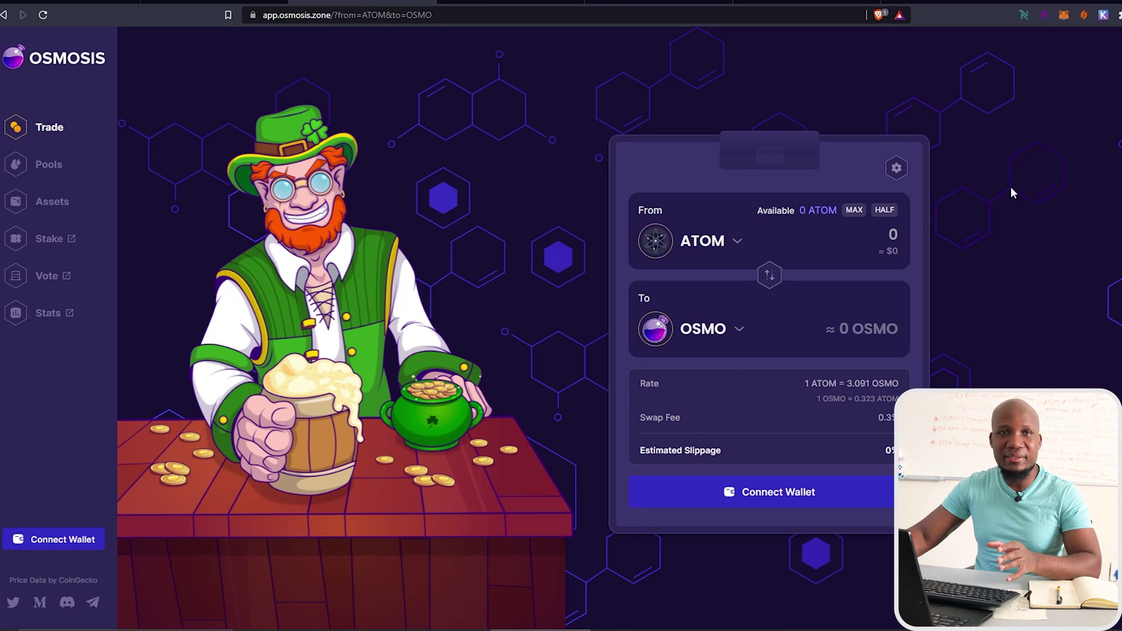
- Check the Keplr wallet, then examine the Osmosis Assets list, including Cosmos Hub - ATOM, Terra - LUNA and Terra - UST
{"action": "left_click", "coordinate": [1103, 15]}
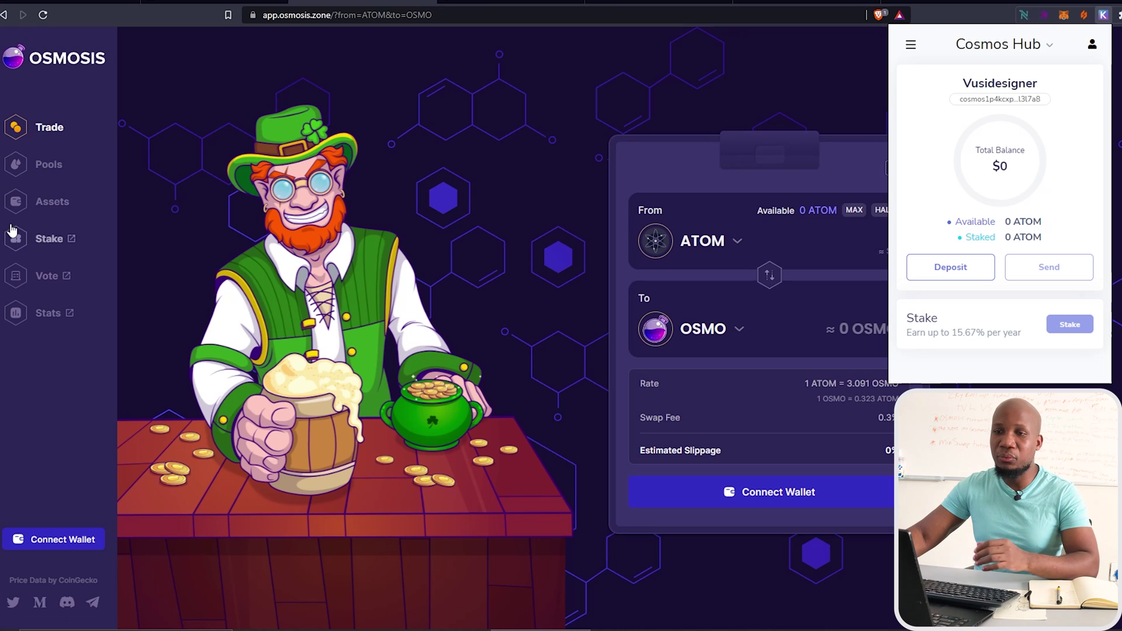
{"action": "left_click", "coordinate": [54, 206]}
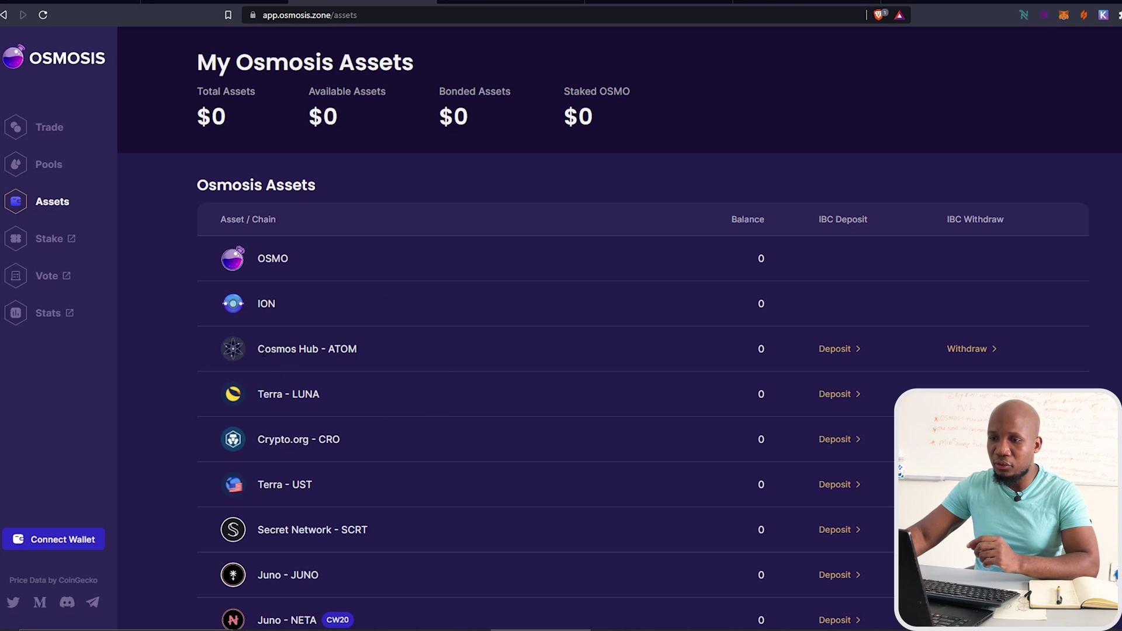
{"action": "left_click_drag", "start_coordinate": [264, 350], "coordinate": [316, 356]}
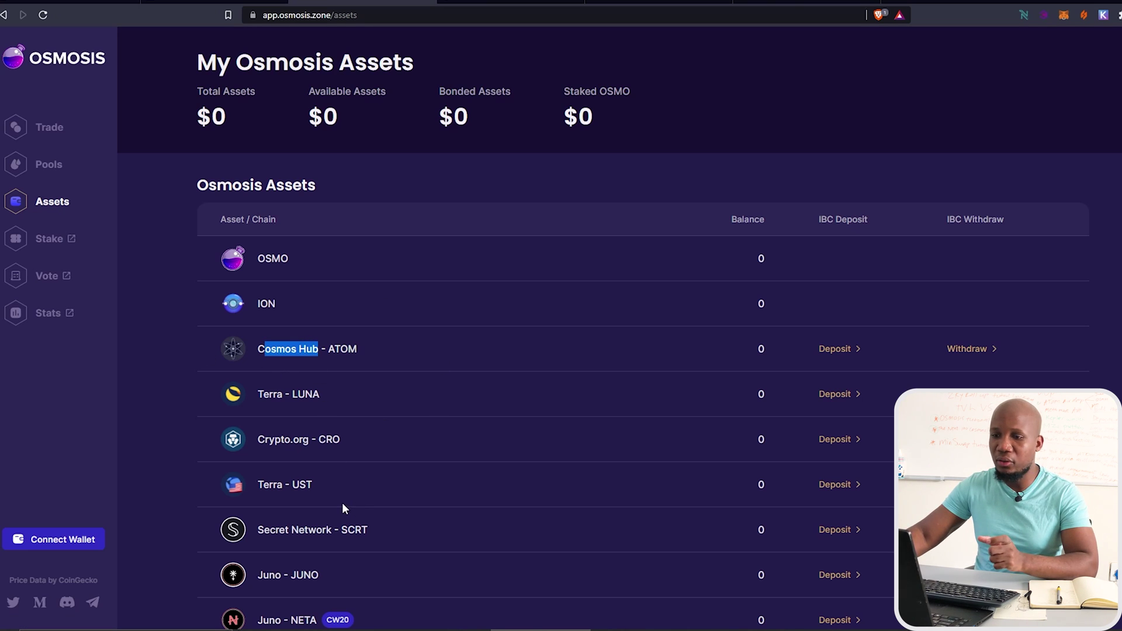
{"action": "scroll", "coordinate": [339, 485], "scroll_direction": "down", "scroll_amount": 10}
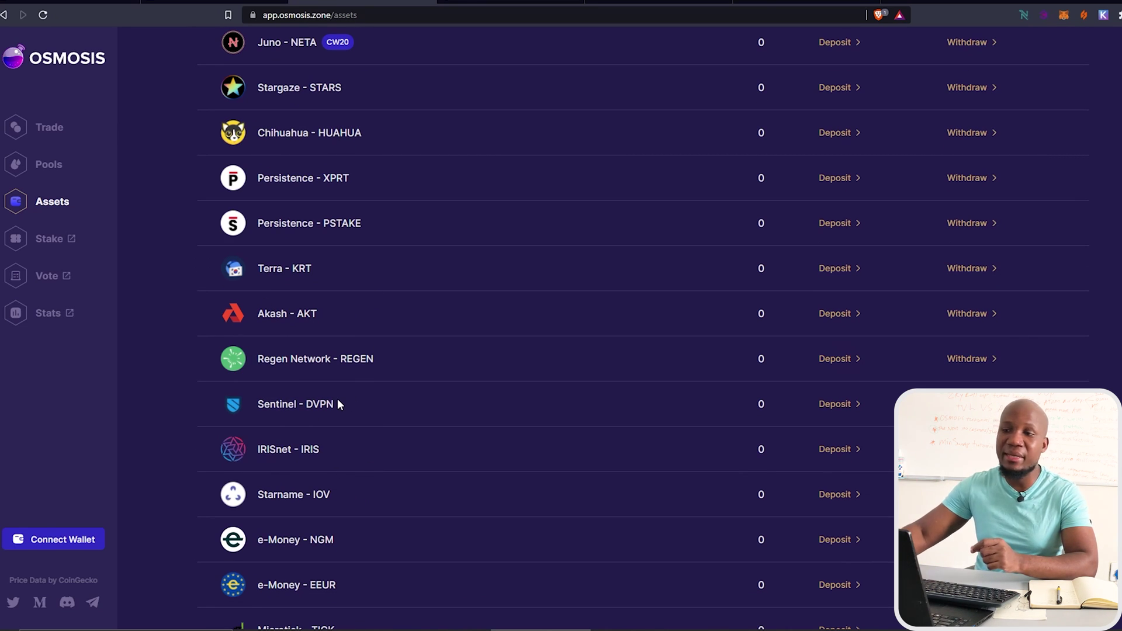
{"action": "scroll", "coordinate": [356, 368], "scroll_direction": "up", "scroll_amount": 10}
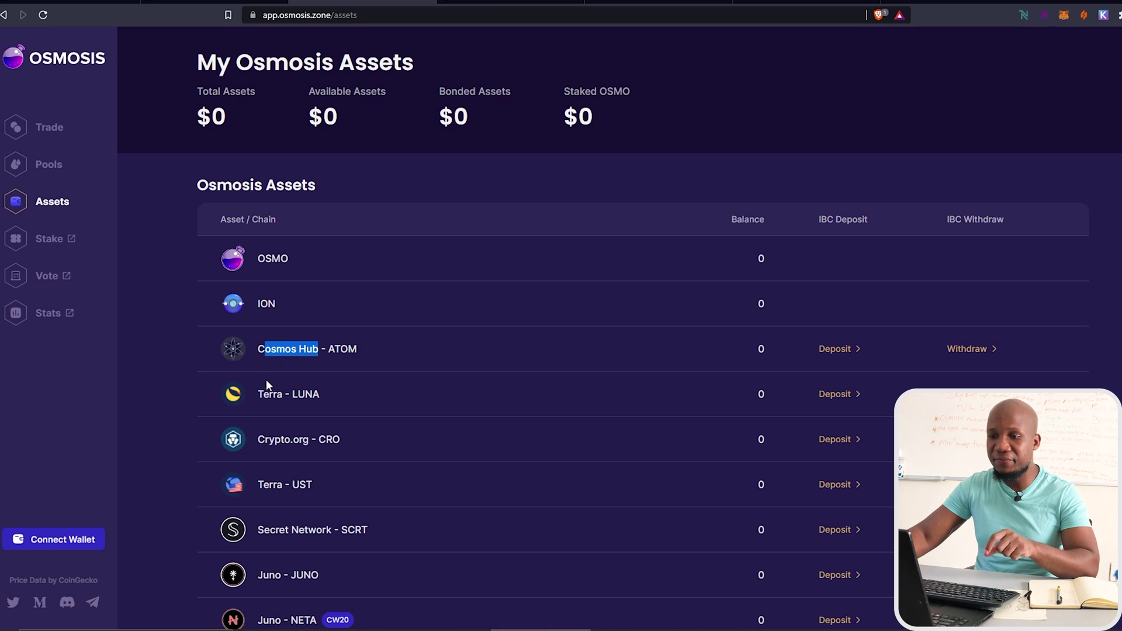
{"action": "left_click_drag", "start_coordinate": [258, 394], "coordinate": [304, 394]}
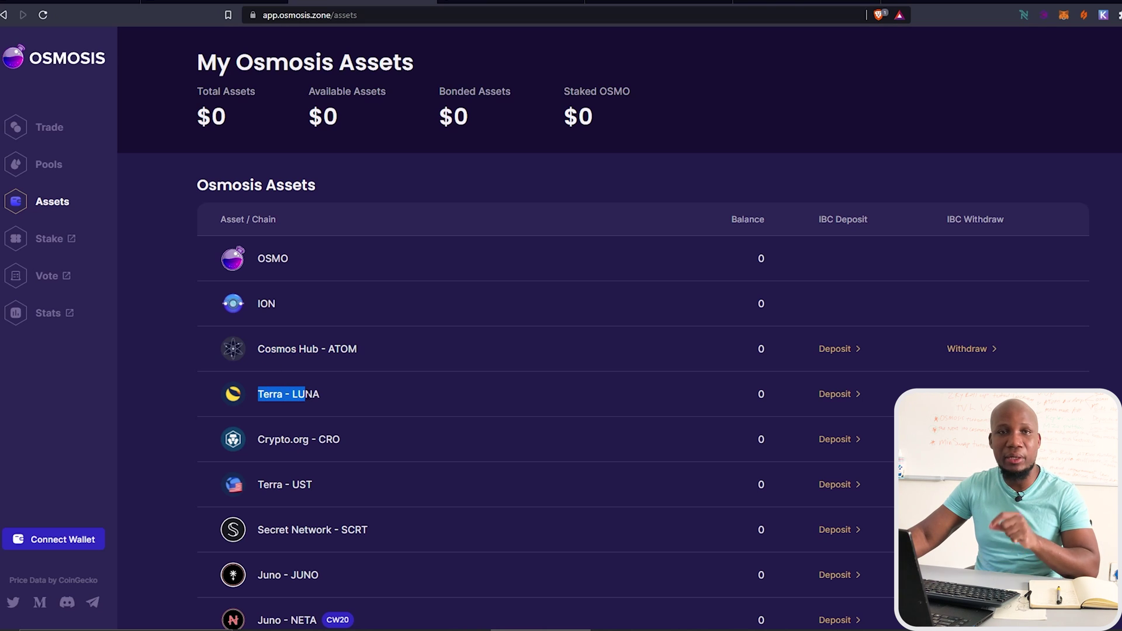
{"action": "left_click_drag", "start_coordinate": [258, 484], "coordinate": [310, 489]}
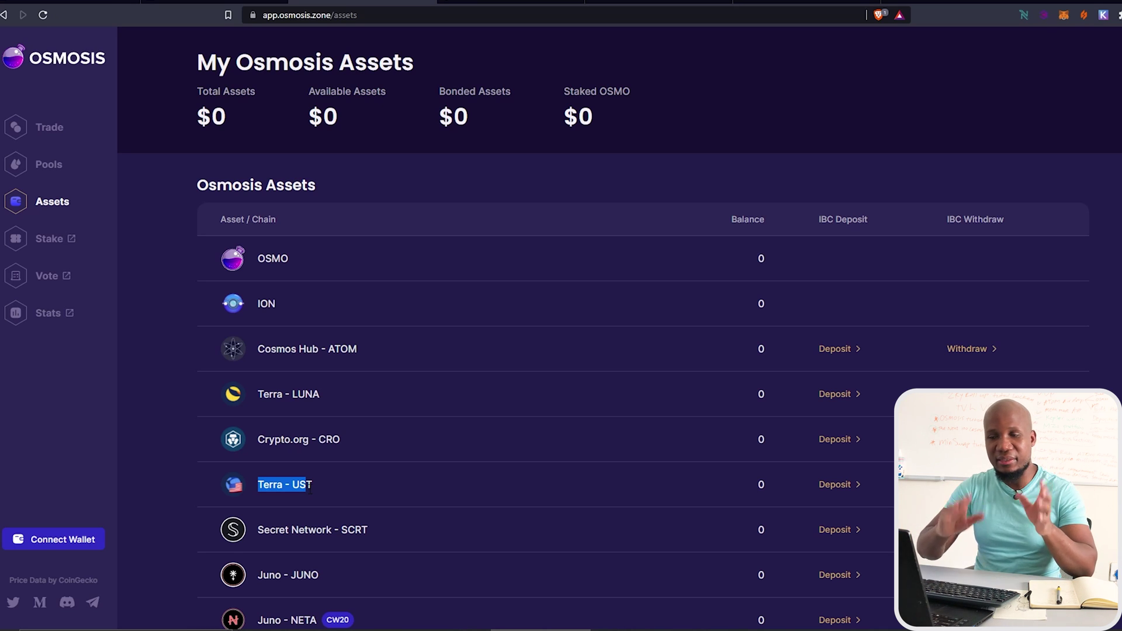
- Look through the whole network list in the Keplr wallet for Terra and close the wallet
{"action": "left_click", "coordinate": [1103, 15]}
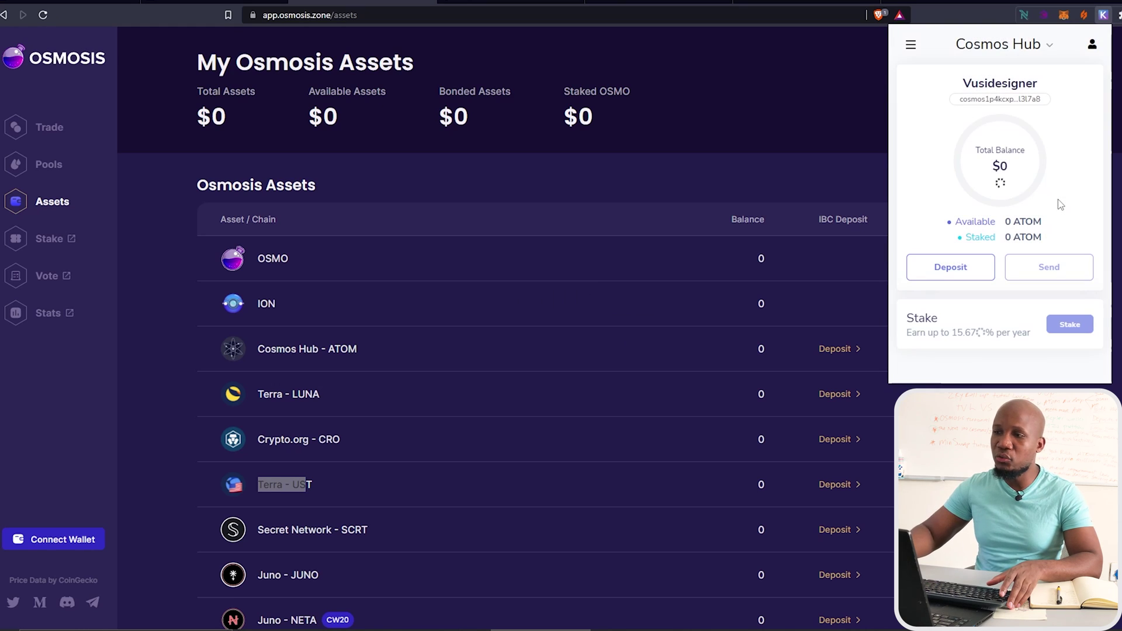
{"action": "left_click", "coordinate": [1046, 49]}
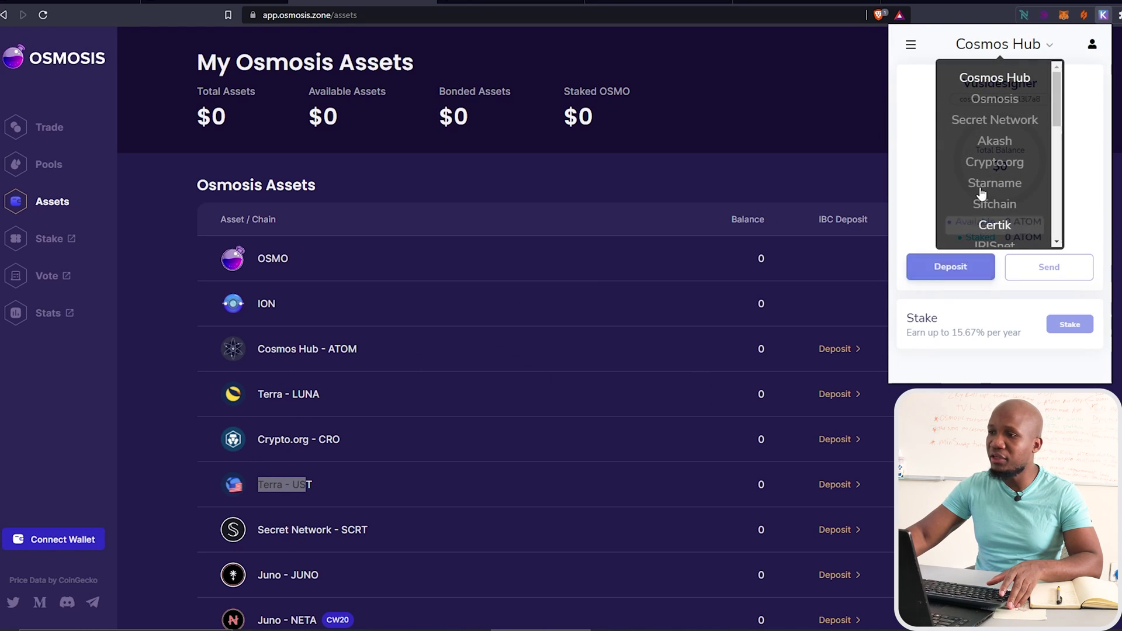
{"action": "left_click_drag", "start_coordinate": [1055, 94], "coordinate": [1063, 220]}
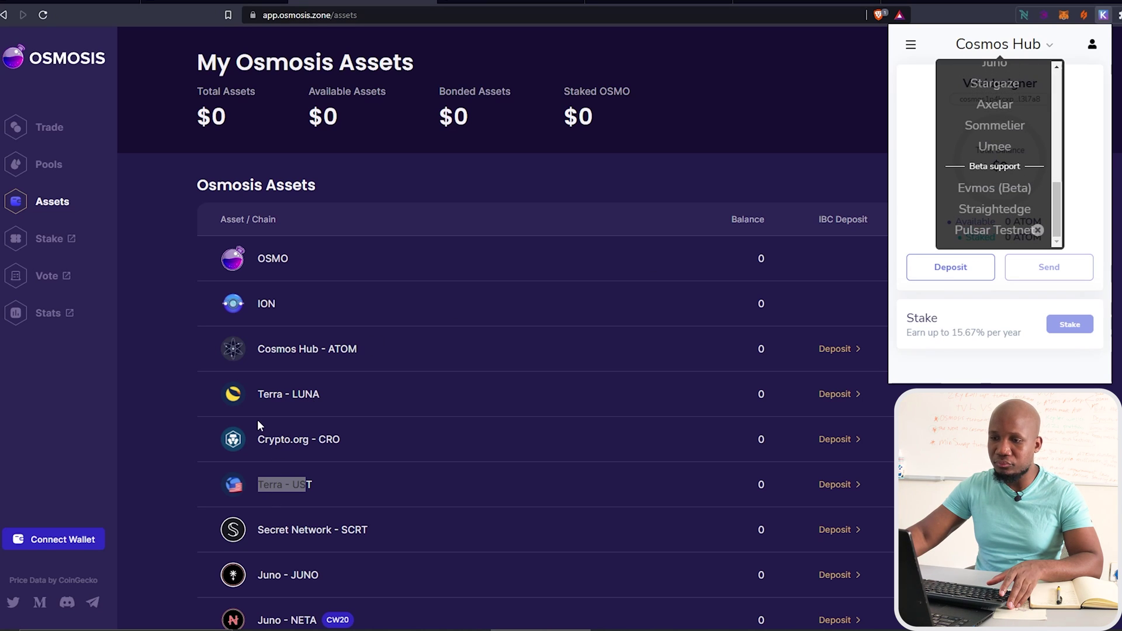
{"action": "left_click", "coordinate": [485, 281]}
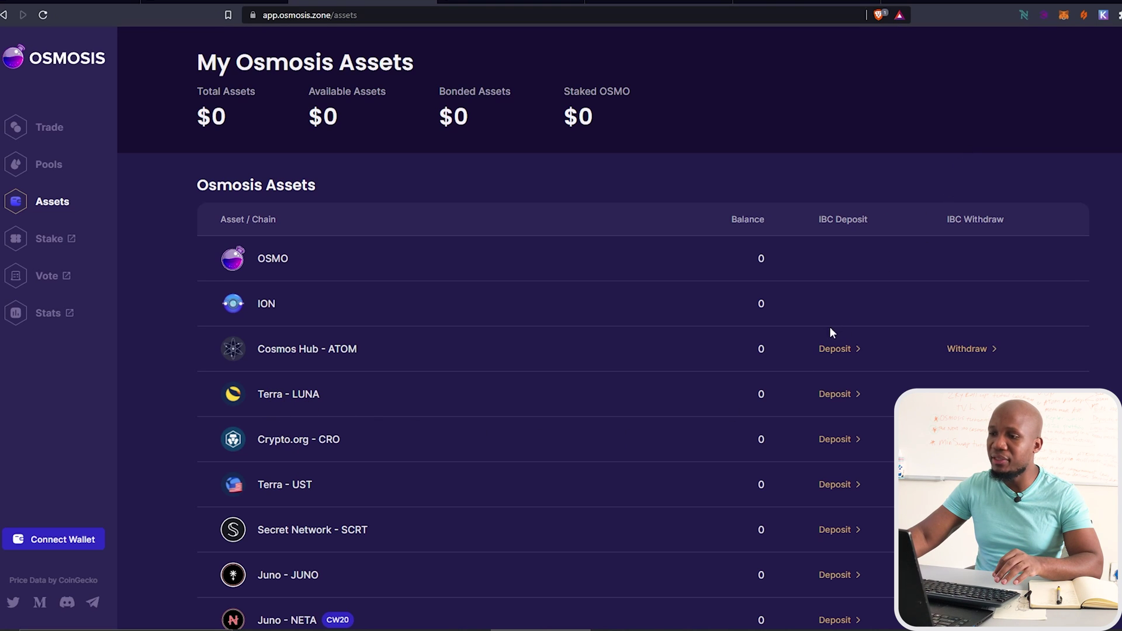
- Connect the Keplr wallet to Osmosis and approve the connection request for osmosis-1
{"action": "left_click", "coordinate": [88, 536]}
{"action": "left_click", "coordinate": [537, 317]}
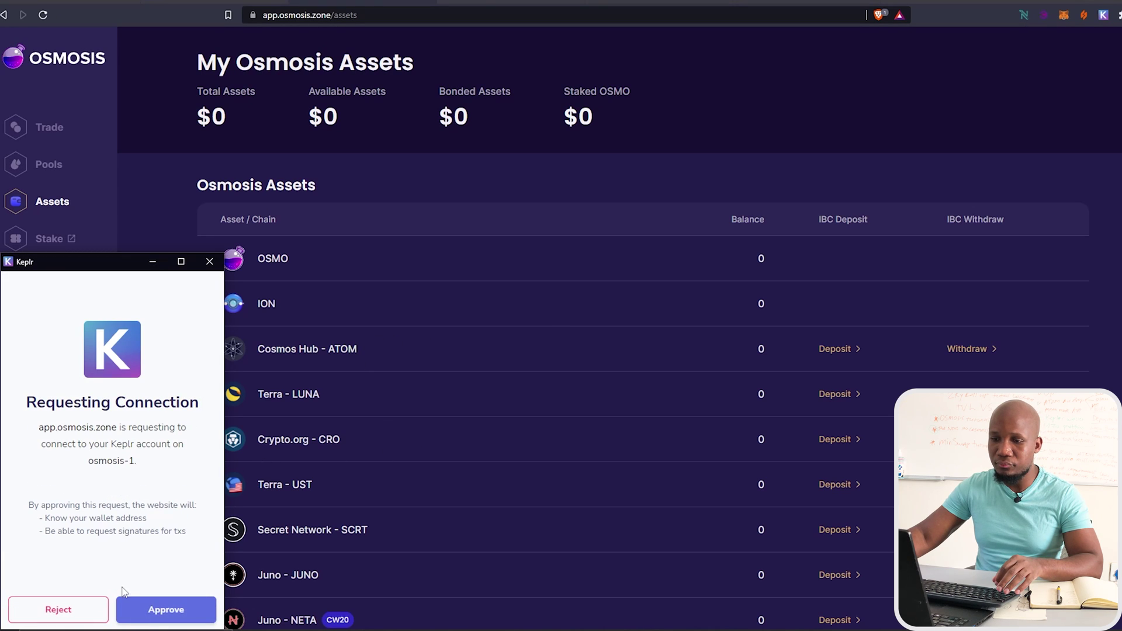
{"action": "left_click", "coordinate": [166, 609]}
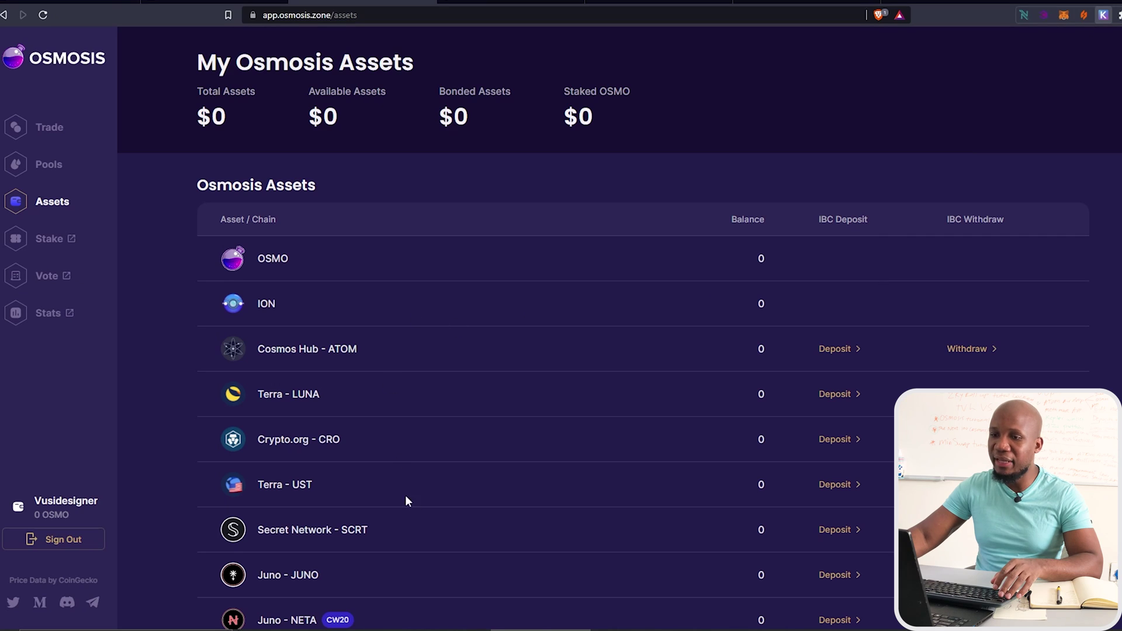
- Review the available networks in Keplr again with the wallet connected to Osmosis
{"action": "left_click", "coordinate": [1103, 15]}
{"action": "left_click", "coordinate": [1000, 44]}
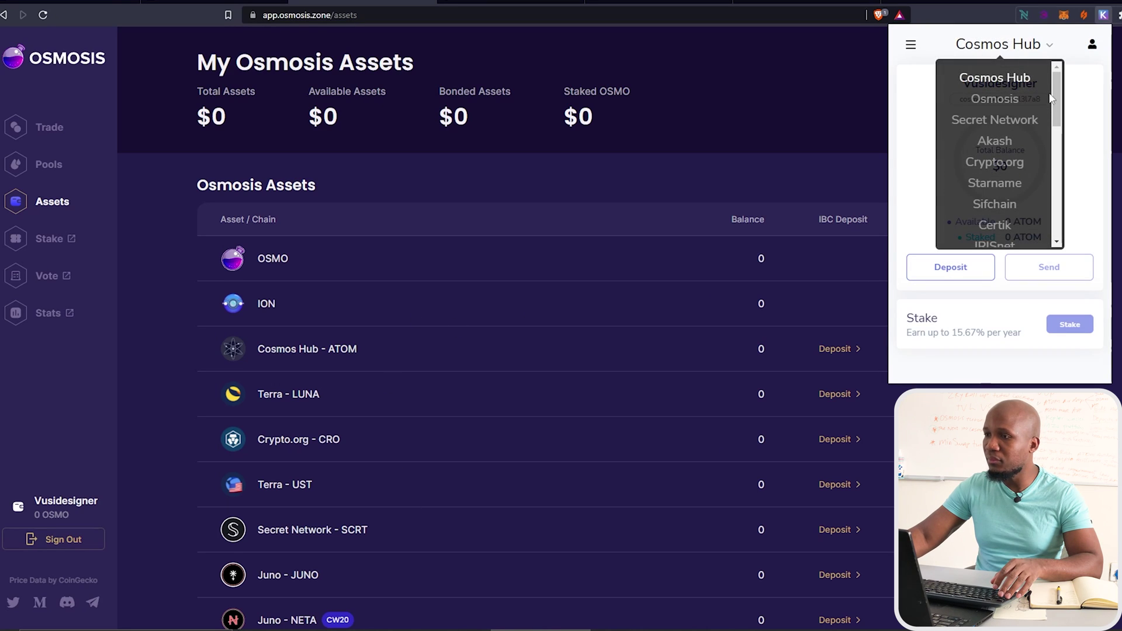
{"action": "left_click", "coordinate": [1052, 134]}
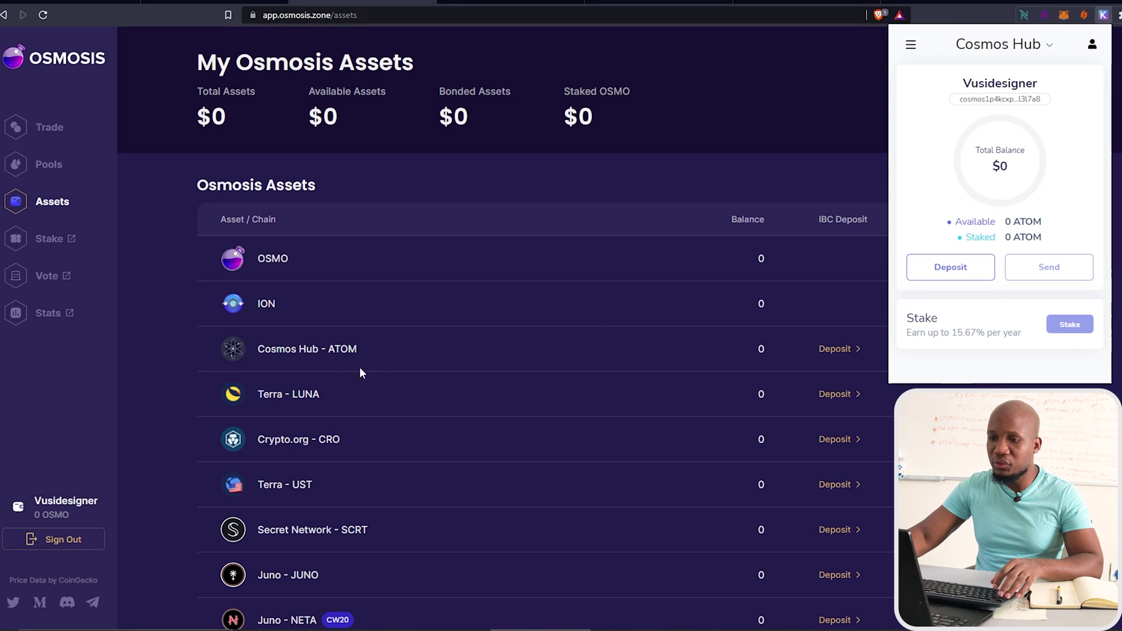
- Start an IBC deposit of Terra - LUNA and approve both adding the columbus-5 chain to Keplr and connecting to it
{"action": "left_click", "coordinate": [836, 395]}
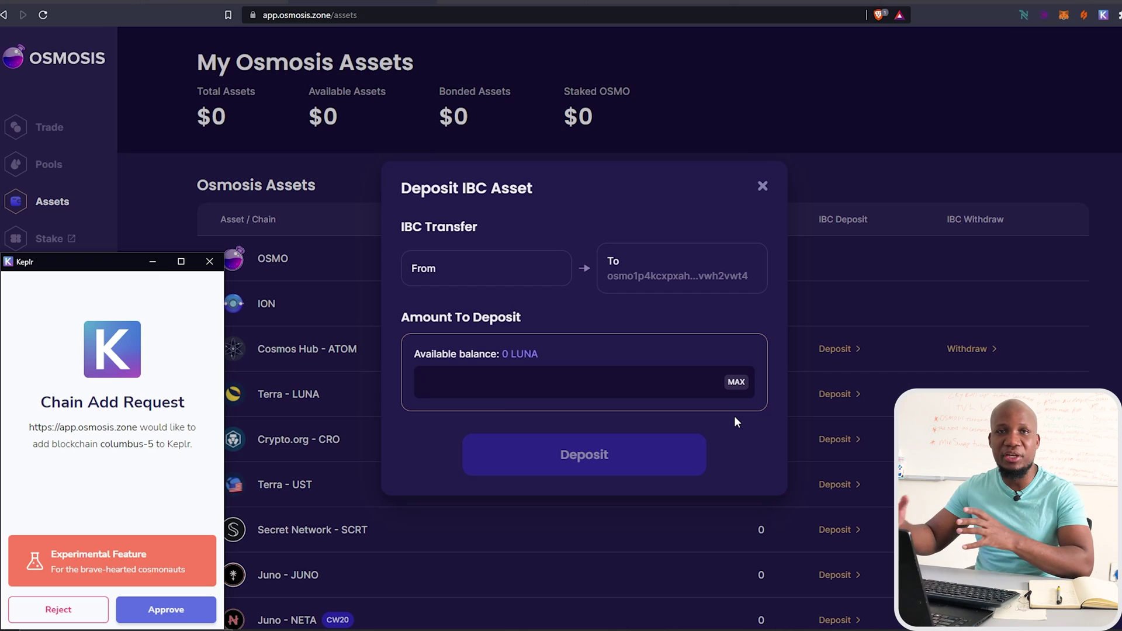
{"action": "left_click_drag", "start_coordinate": [106, 271], "coordinate": [186, 75]}
{"action": "mouse_move", "coordinate": [265, 205]}
{"action": "left_mouse_down"}
{"action": "mouse_move", "coordinate": [130, 205]}
{"action": "mouse_move", "coordinate": [268, 207]}
{"action": "left_mouse_up"}
{"action": "left_click", "coordinate": [190, 261]}
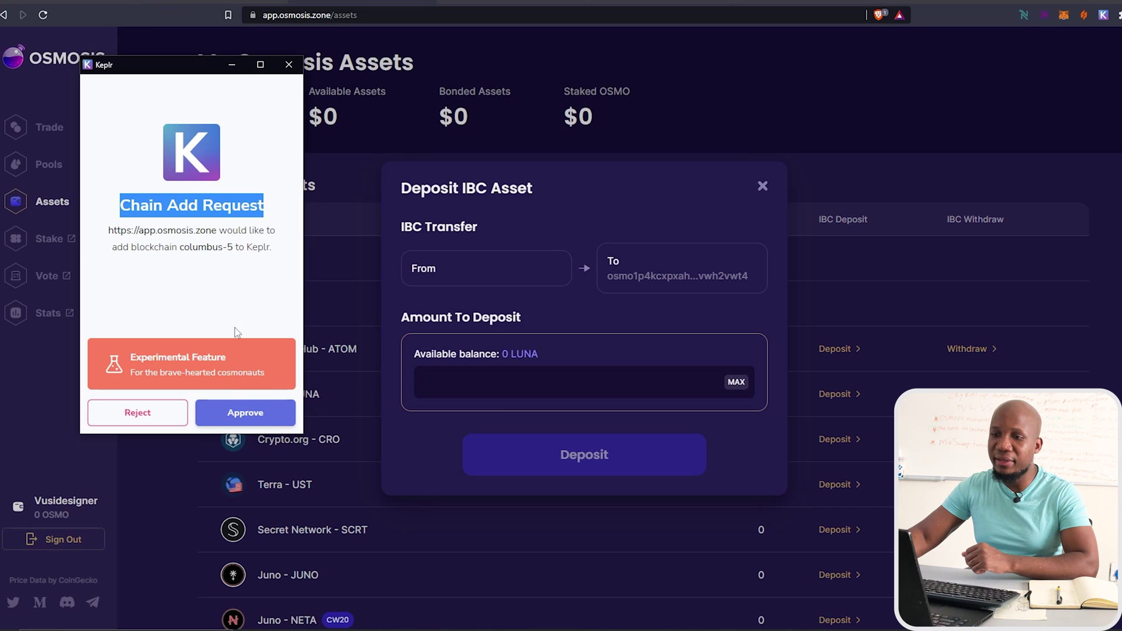
{"action": "left_click", "coordinate": [233, 415]}
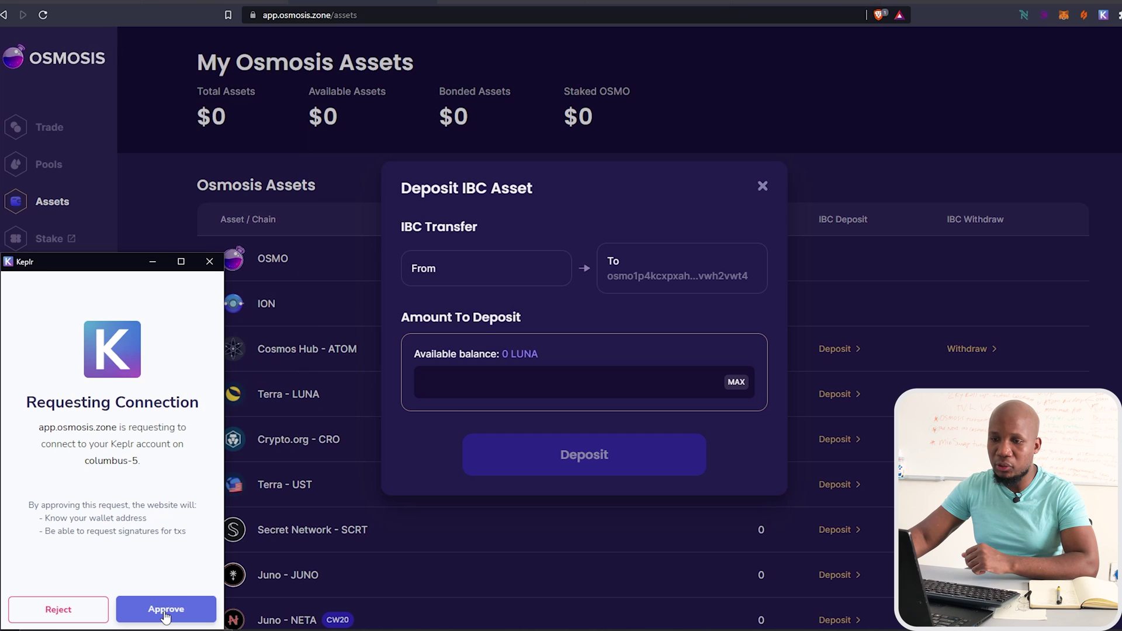
{"action": "left_click", "coordinate": [166, 612]}
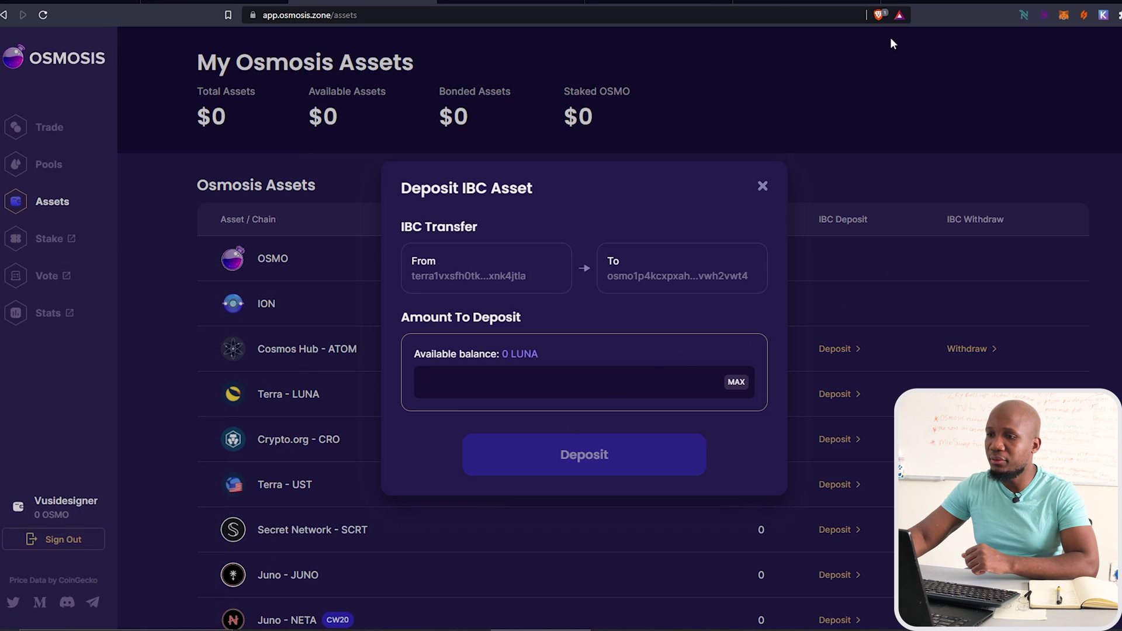
- Check the end of Keplr's network list for the Terra chain, then dismiss the LUNA deposit dialog
{"action": "left_click", "coordinate": [1102, 17]}
{"action": "left_click", "coordinate": [1050, 47]}
{"action": "left_click_drag", "start_coordinate": [1056, 103], "coordinate": [1055, 219]}
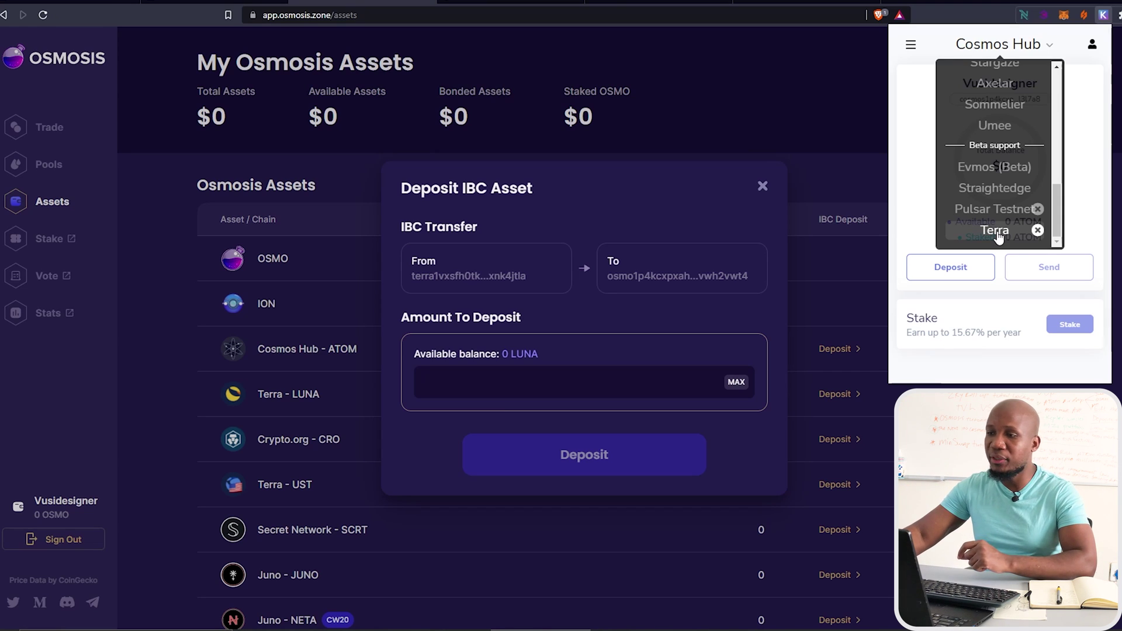
{"action": "left_click", "coordinate": [272, 344]}
- For Cosmos Hub - ATOM, view the deposit QR code in Keplr and copy the wallet's Cosmos Hub address
{"action": "left_click_drag", "start_coordinate": [257, 349], "coordinate": [354, 348]}
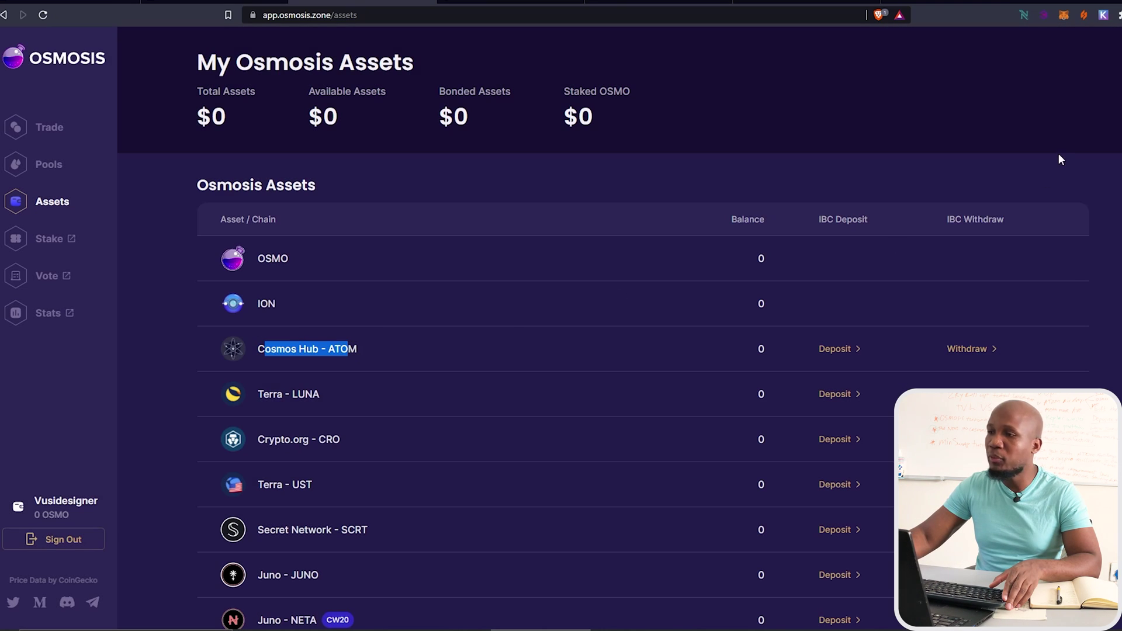
{"action": "left_click", "coordinate": [1103, 15]}
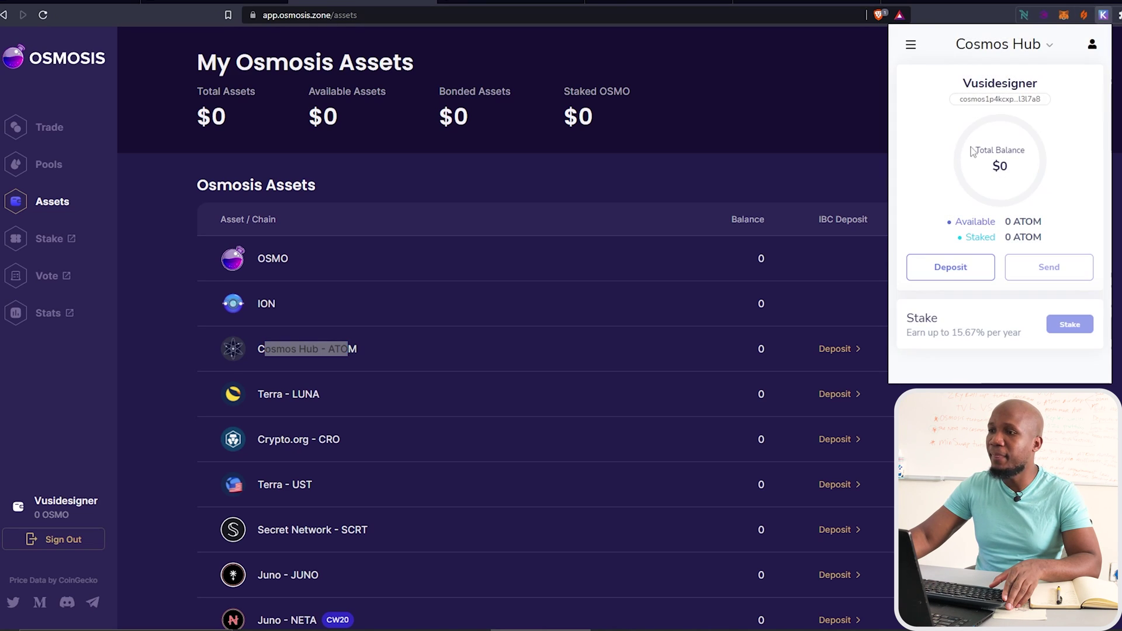
{"action": "left_click", "coordinate": [951, 268]}
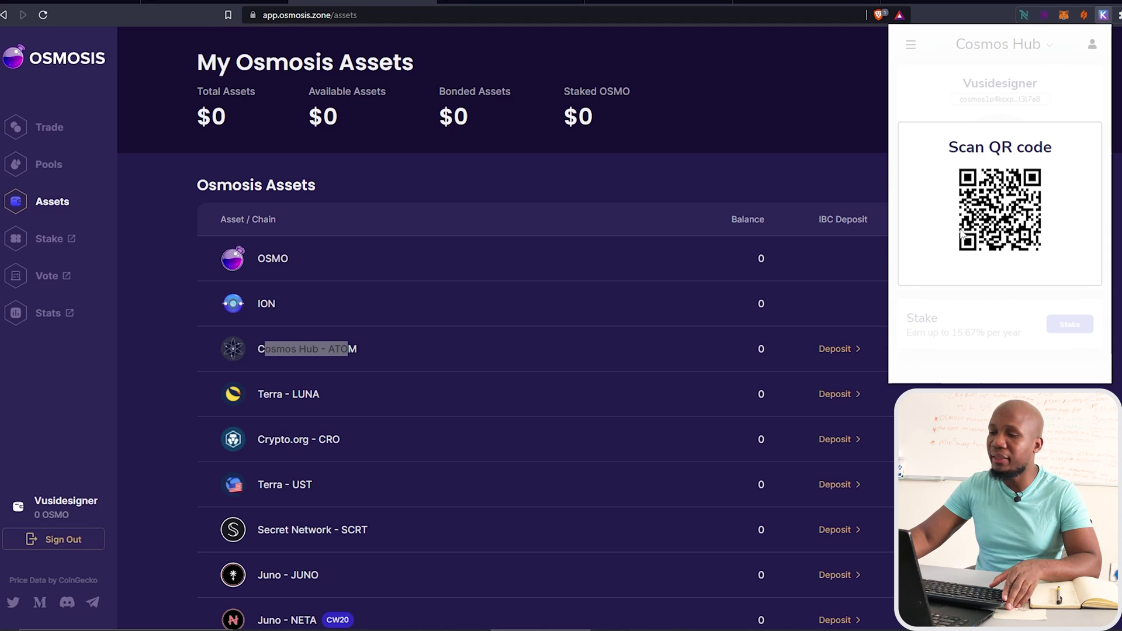
{"action": "left_click", "coordinate": [1066, 98]}
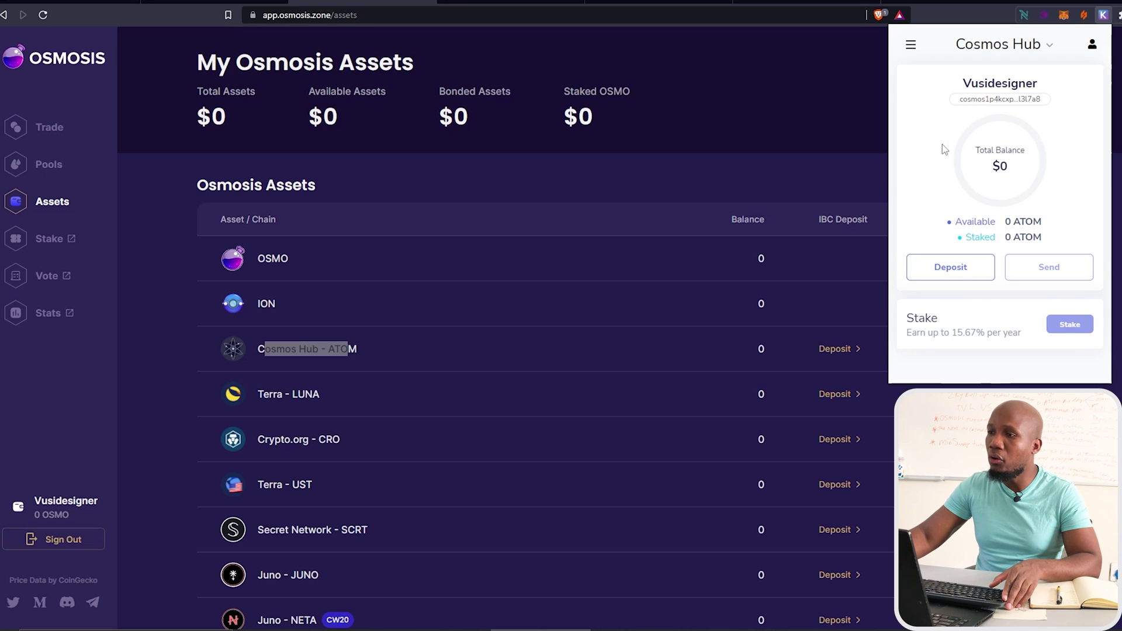
{"action": "left_click", "coordinate": [1036, 103]}
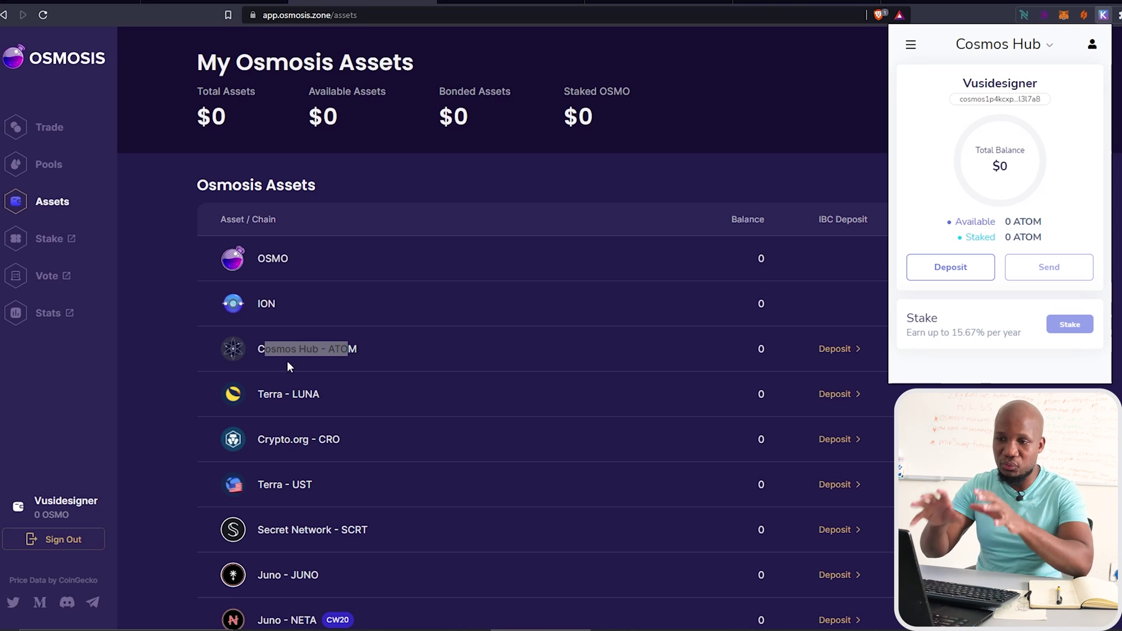
- Close the wallet and open the IBC deposit dialog for Terra - UST
{"action": "left_click", "coordinate": [469, 319]}
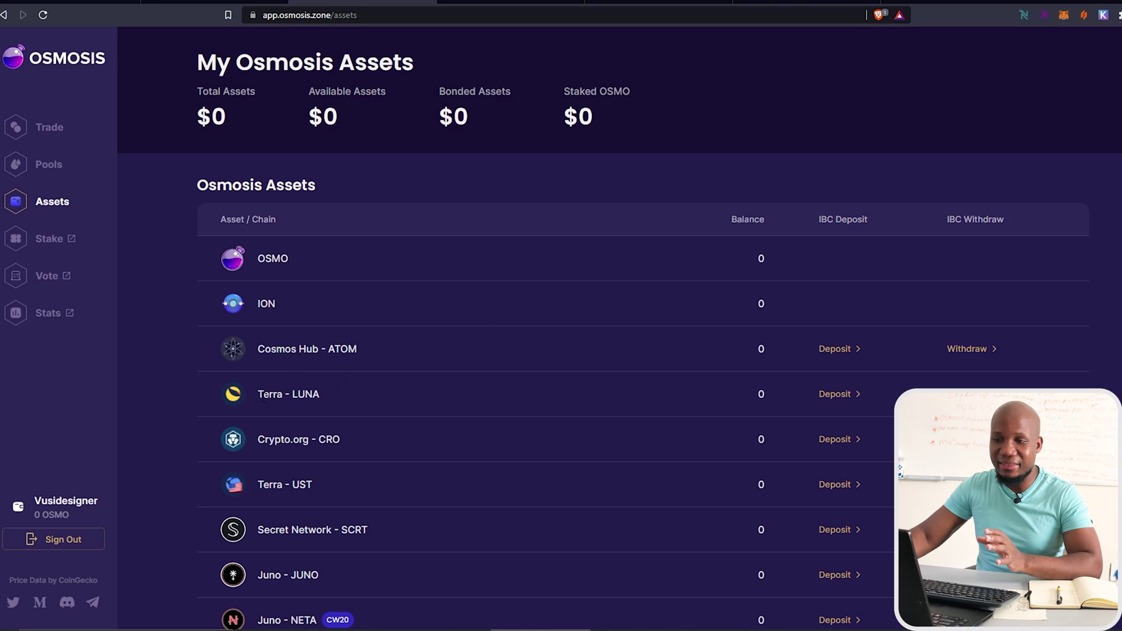
{"action": "left_click_drag", "start_coordinate": [260, 394], "coordinate": [351, 402]}
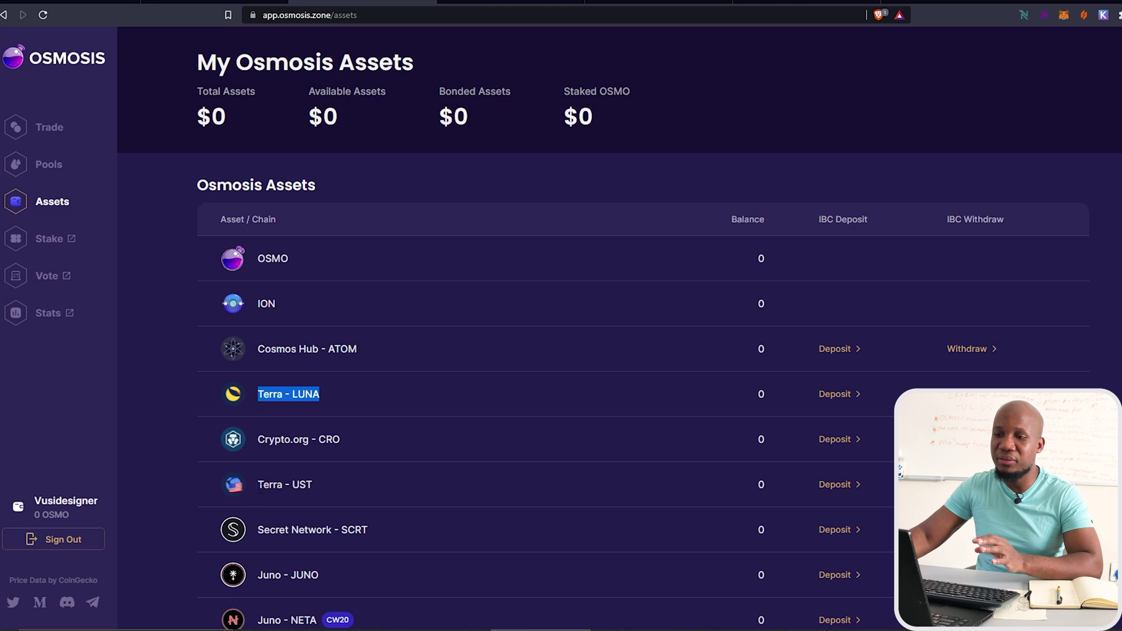
{"action": "left_click_drag", "start_coordinate": [263, 484], "coordinate": [308, 487]}
{"action": "left_click", "coordinate": [409, 486]}
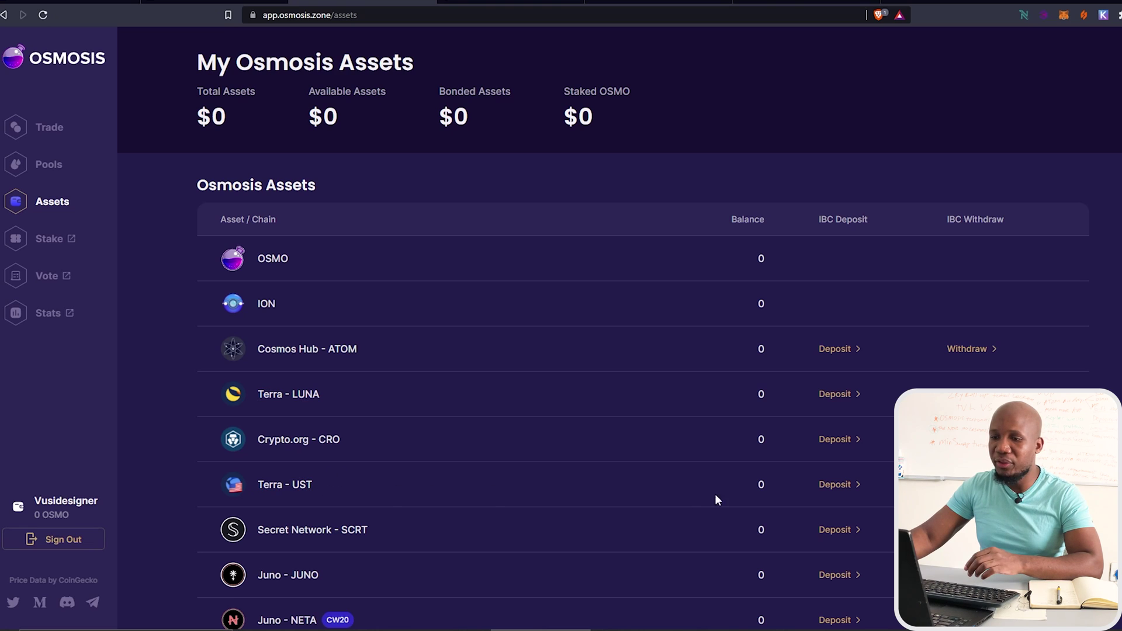
{"action": "left_click", "coordinate": [835, 484]}
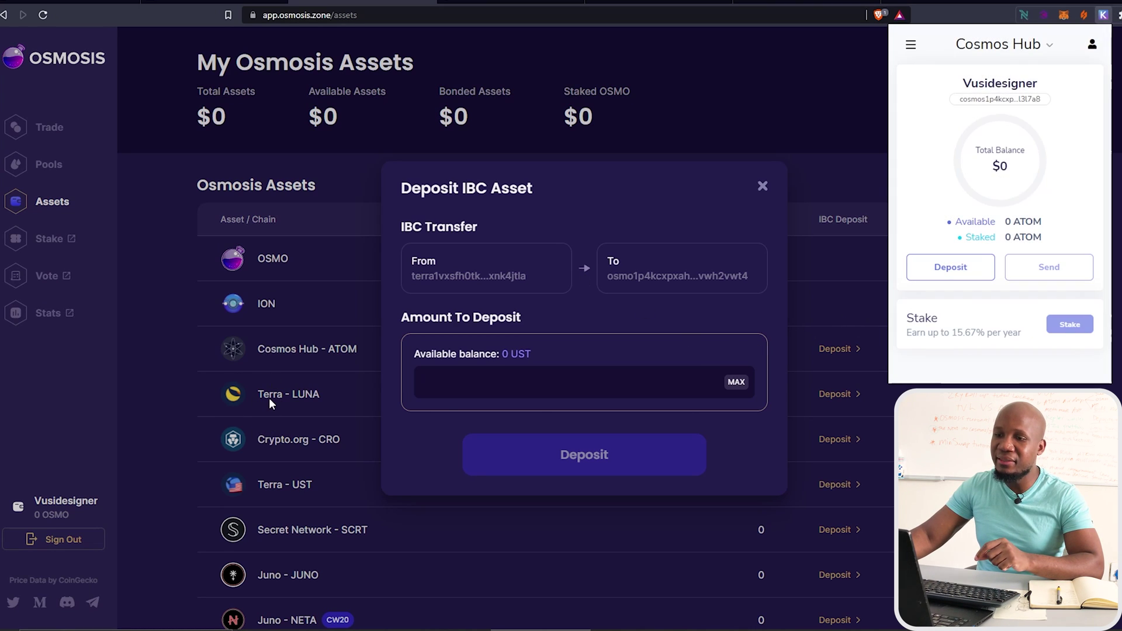
- Switch the Keplr wallet from Cosmos Hub to the Terra network
{"action": "left_click", "coordinate": [1049, 47]}
{"action": "scroll", "coordinate": [1036, 151], "scroll_direction": "down", "scroll_amount": 5}
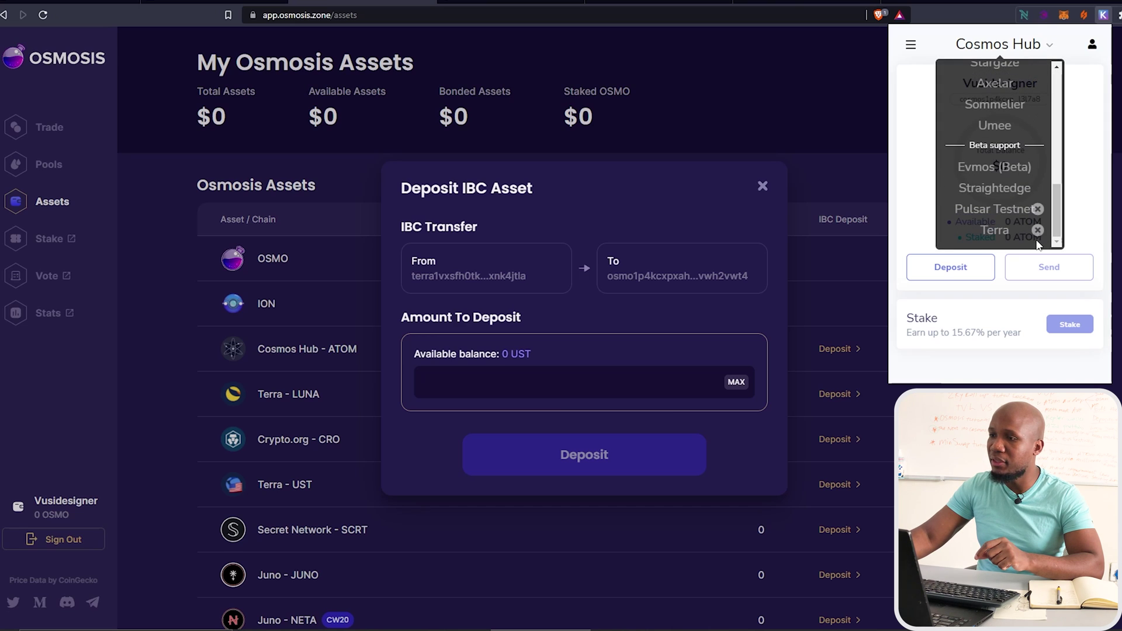
{"action": "left_click", "coordinate": [991, 235]}
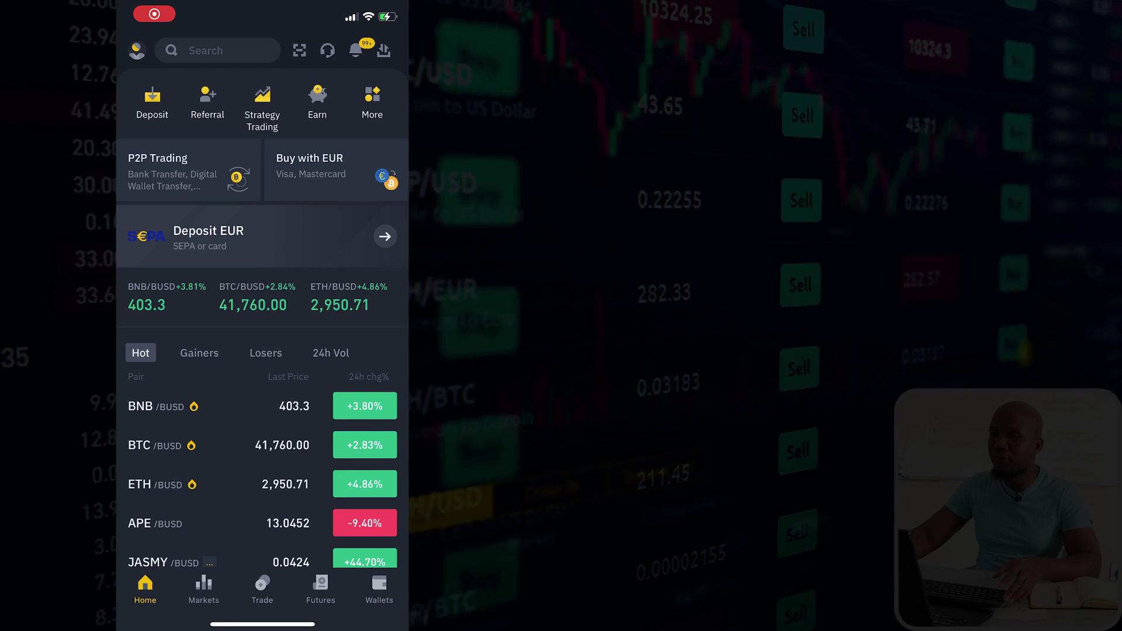
- Switch to the Binance app, search the spot trading pairs for UST and open the UST/USDT pair
{"action": "left_click", "coordinate": [262, 587]}
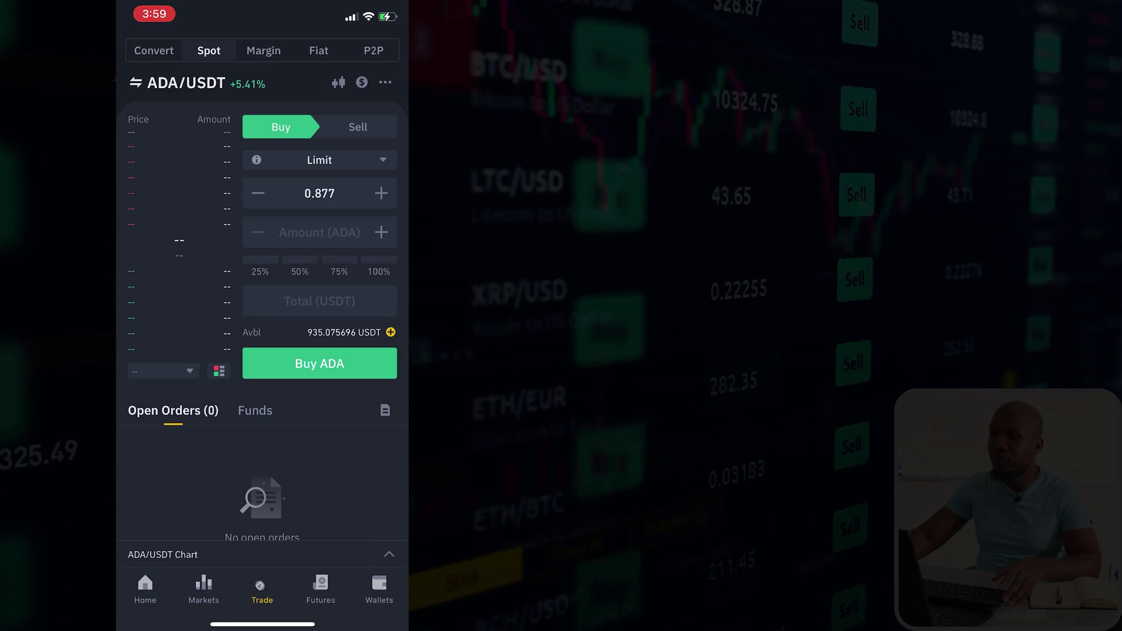
{"action": "left_click", "coordinate": [136, 82]}
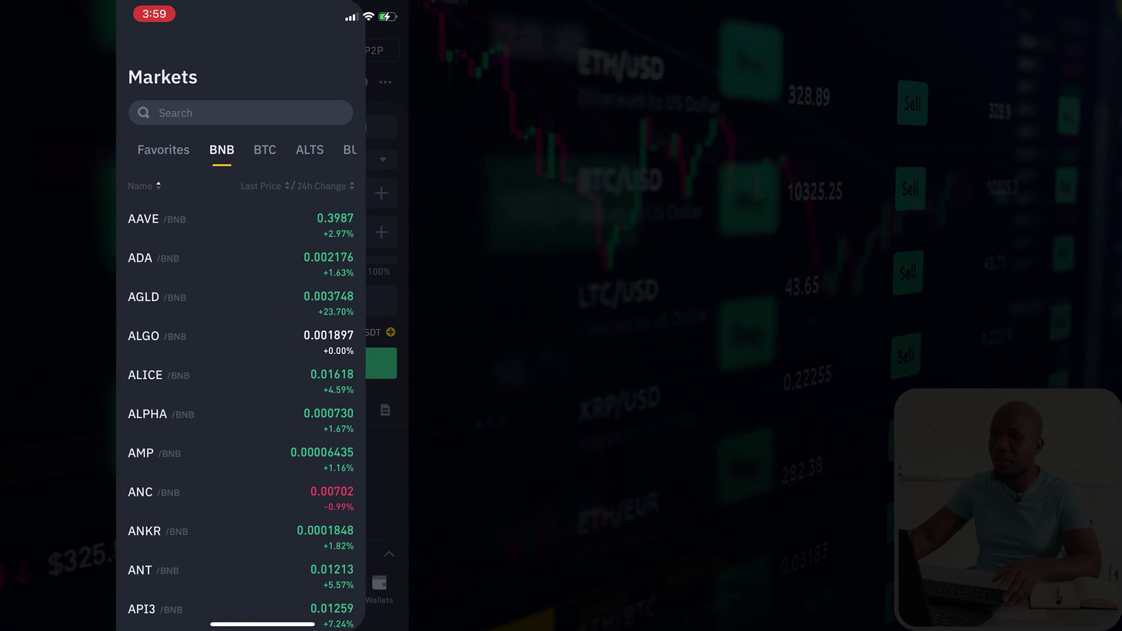
{"action": "left_click", "coordinate": [241, 113]}
{"action": "type", "text": "U"}
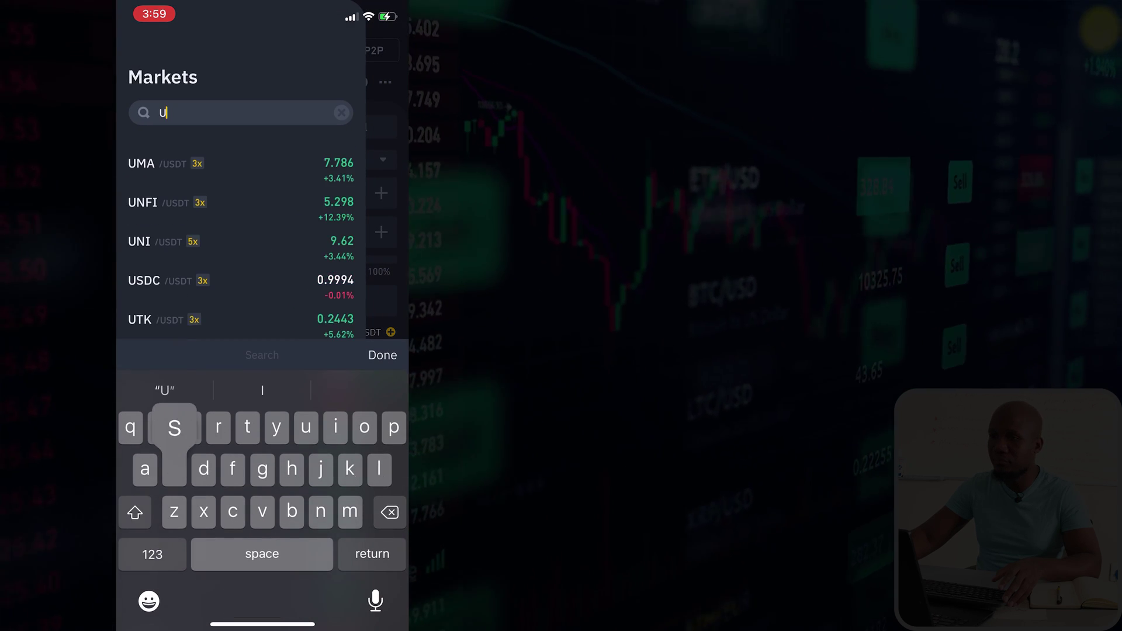
{"action": "type", "text": "st"}
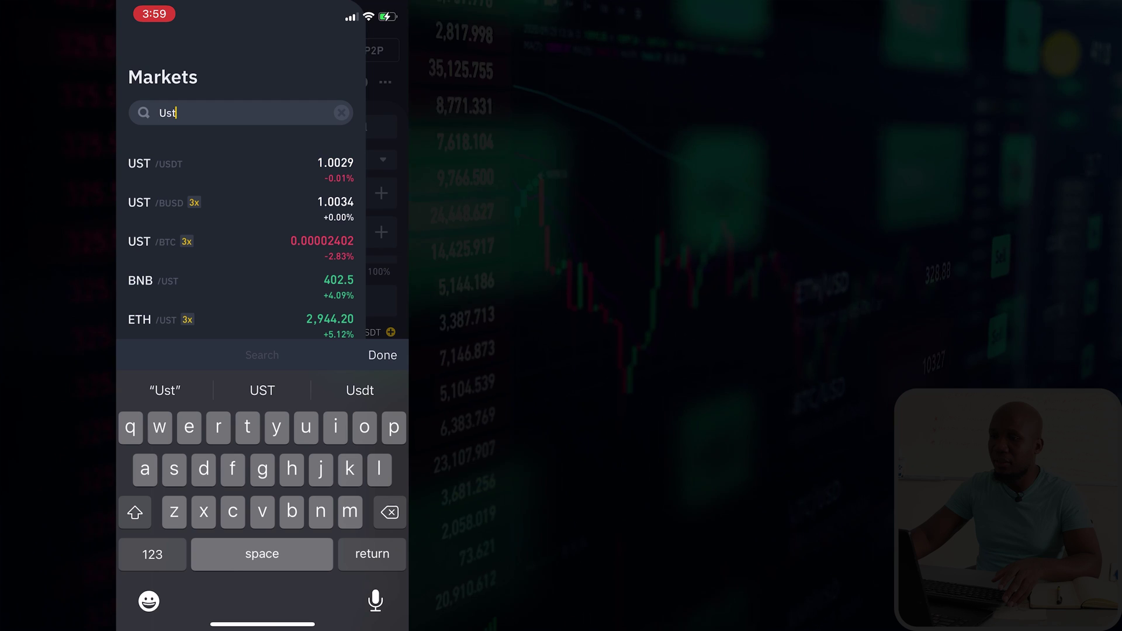
{"action": "left_click", "coordinate": [241, 164]}
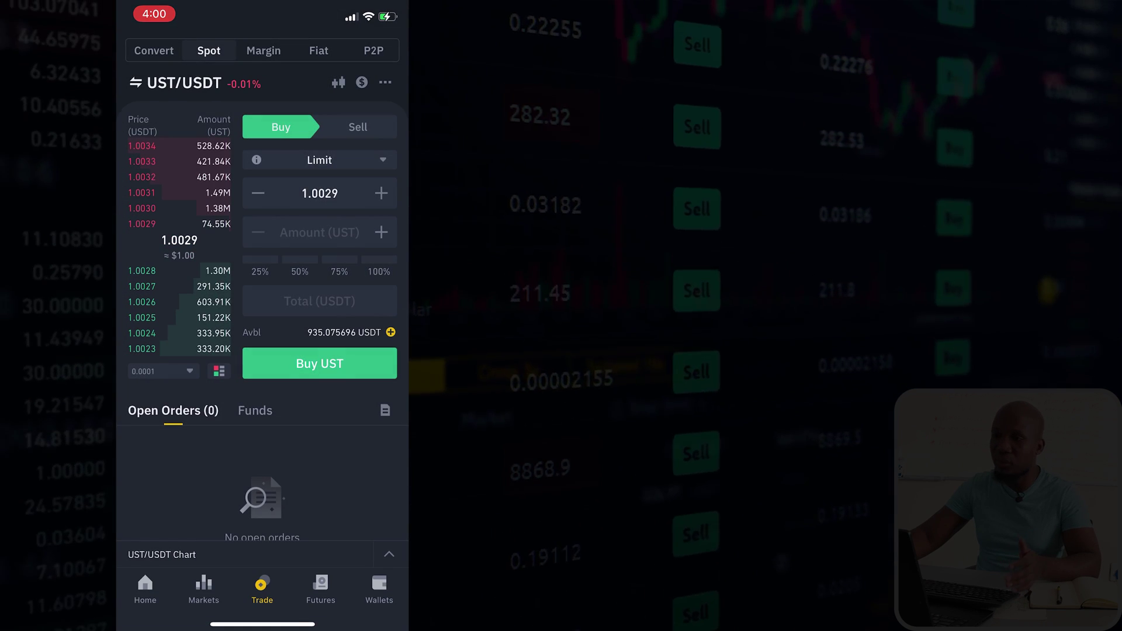
- Buy 103 UST with a limit order at 1.0029 USDT
{"action": "left_click", "coordinate": [320, 232]}
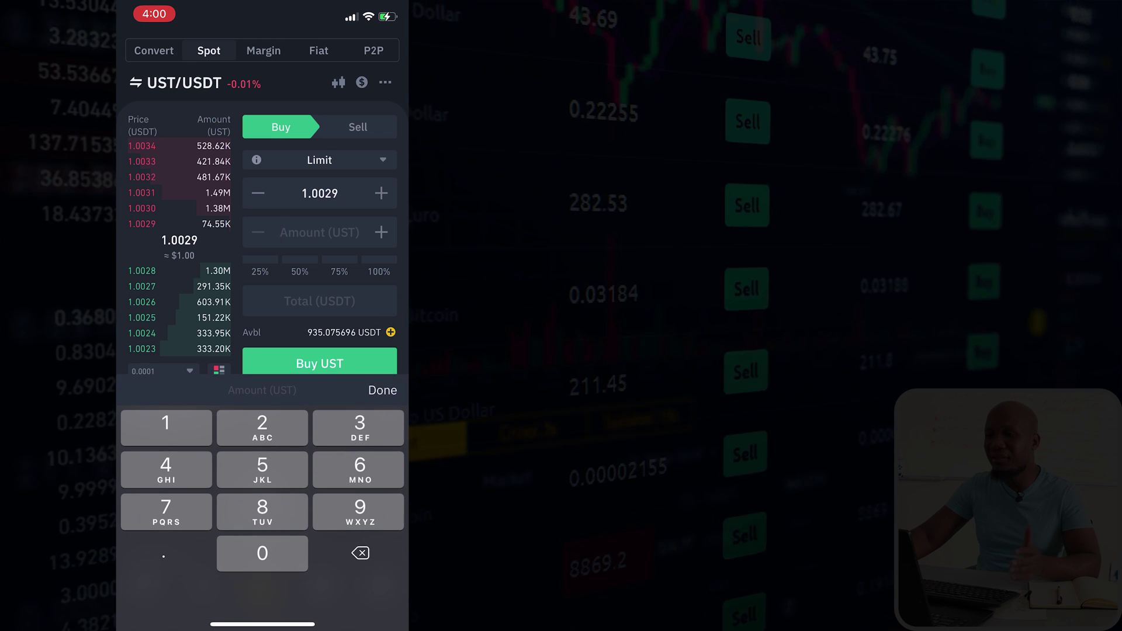
{"action": "type", "text": "1"}
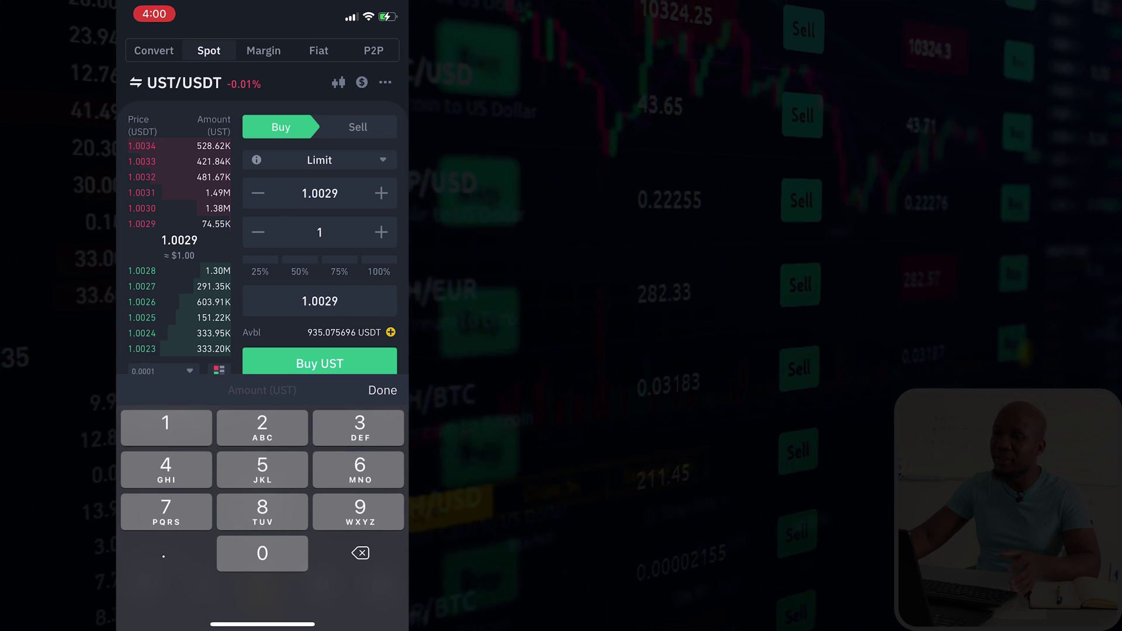
{"action": "type", "text": "0"}
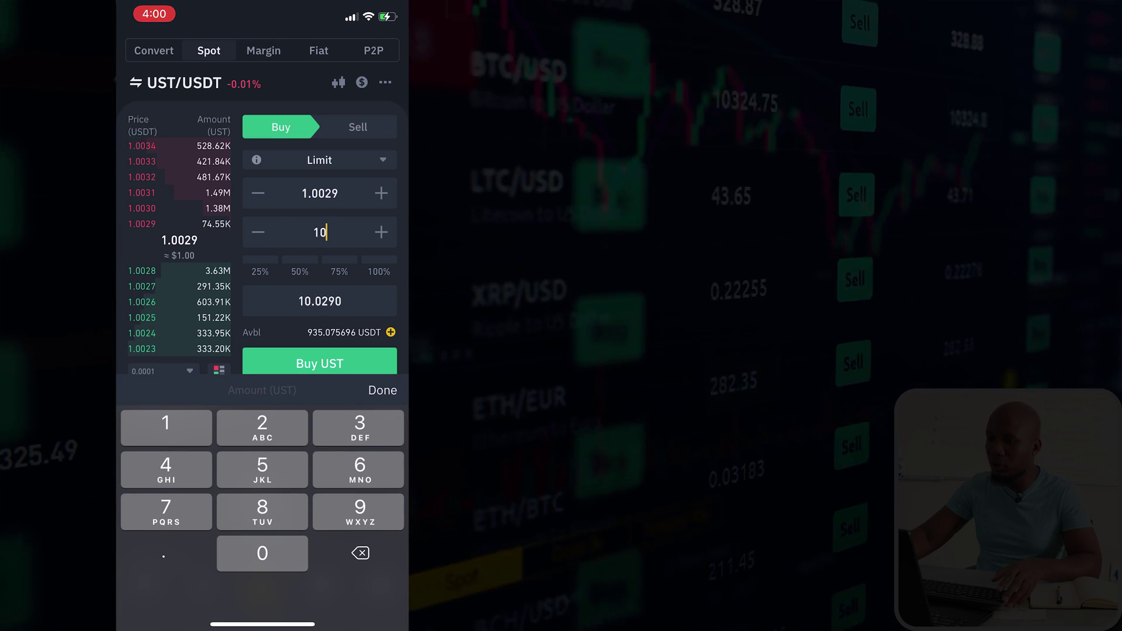
{"action": "type", "text": "3"}
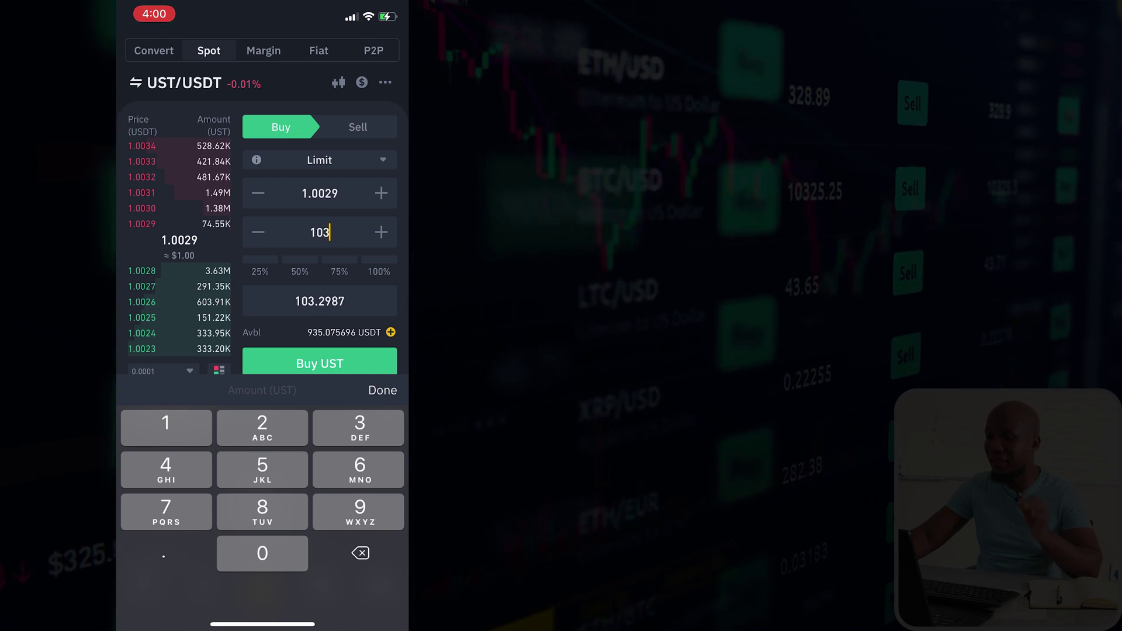
{"action": "left_click", "coordinate": [383, 391]}
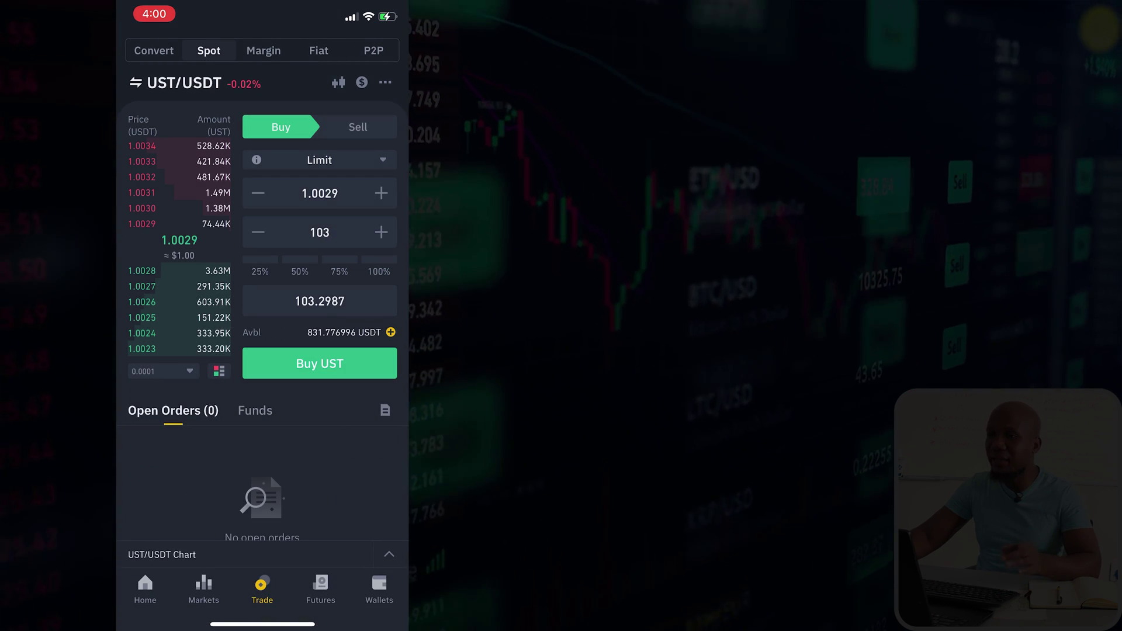
{"action": "left_click", "coordinate": [320, 363]}
- Prepare a UST withdrawal to the Keplr wallet's scanned Terra address on the Terra network, using the maximum amount of 103 UST
{"action": "left_click", "coordinate": [379, 587]}
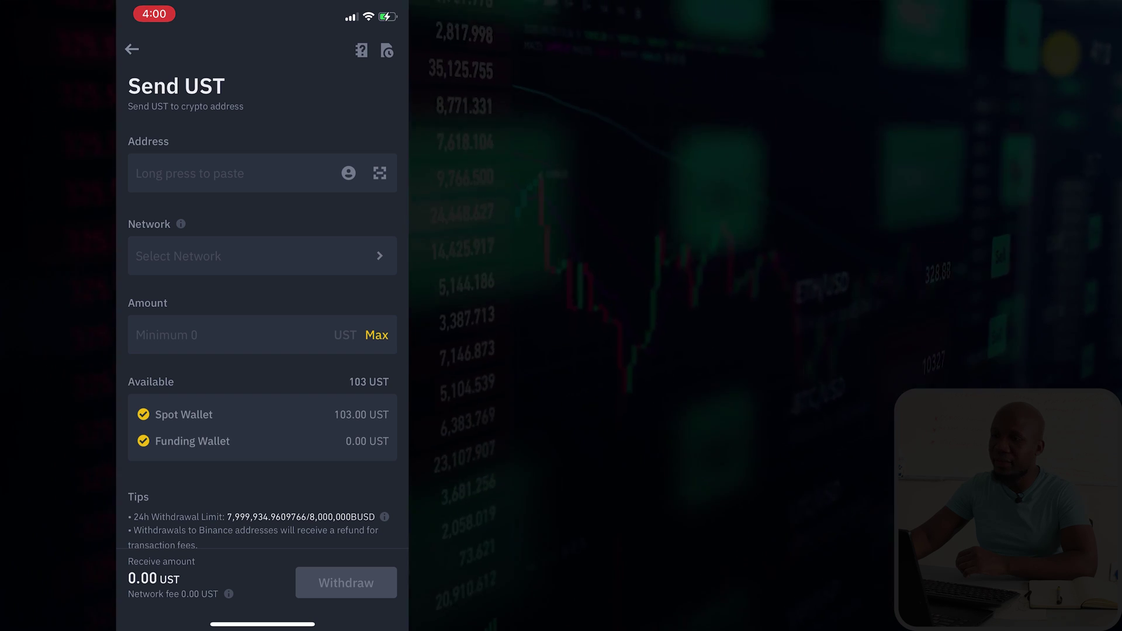
{"action": "left_click", "coordinate": [380, 173]}
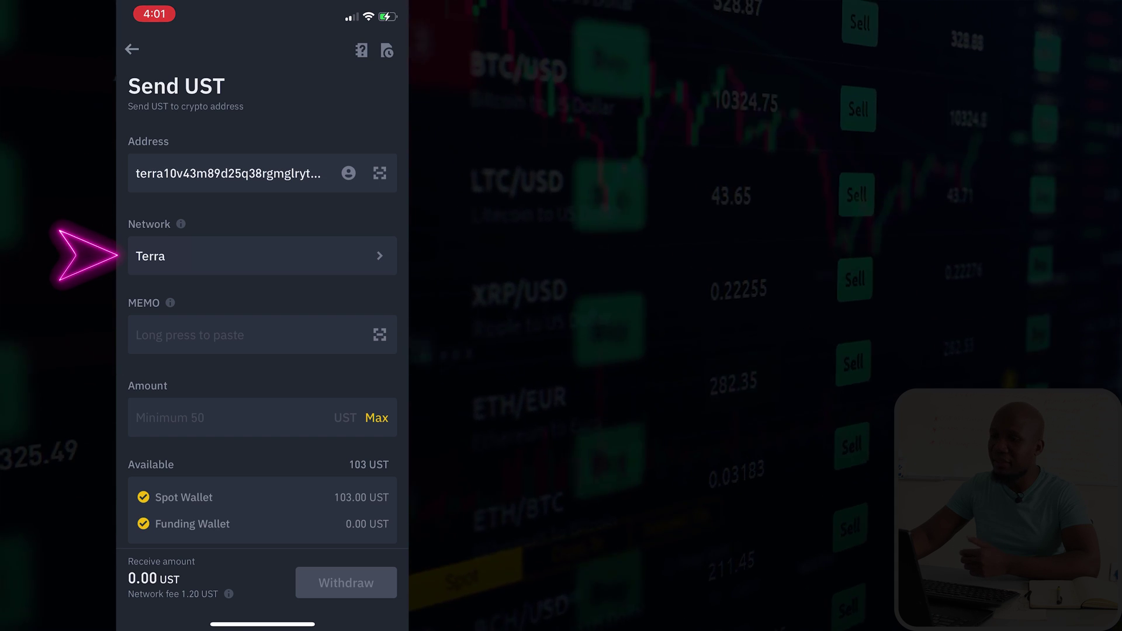
{"action": "left_click", "coordinate": [376, 417]}
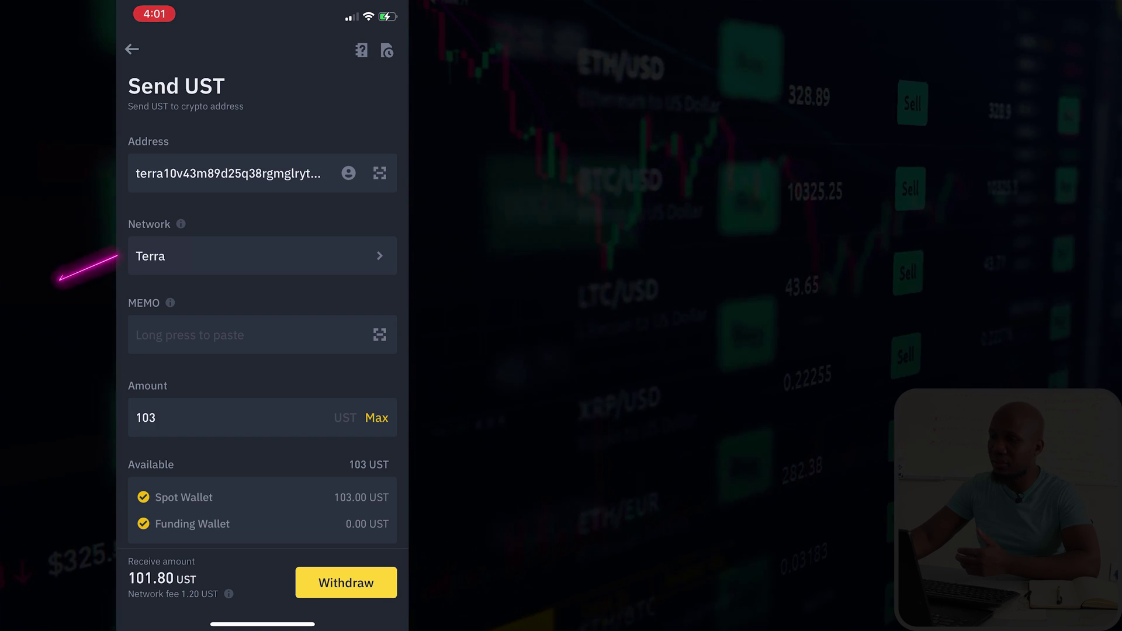
- Review the UST withdrawal form, submit it without a memo and confirm the order
{"action": "scroll", "coordinate": [262, 351], "scroll_direction": "down", "scroll_amount": 3}
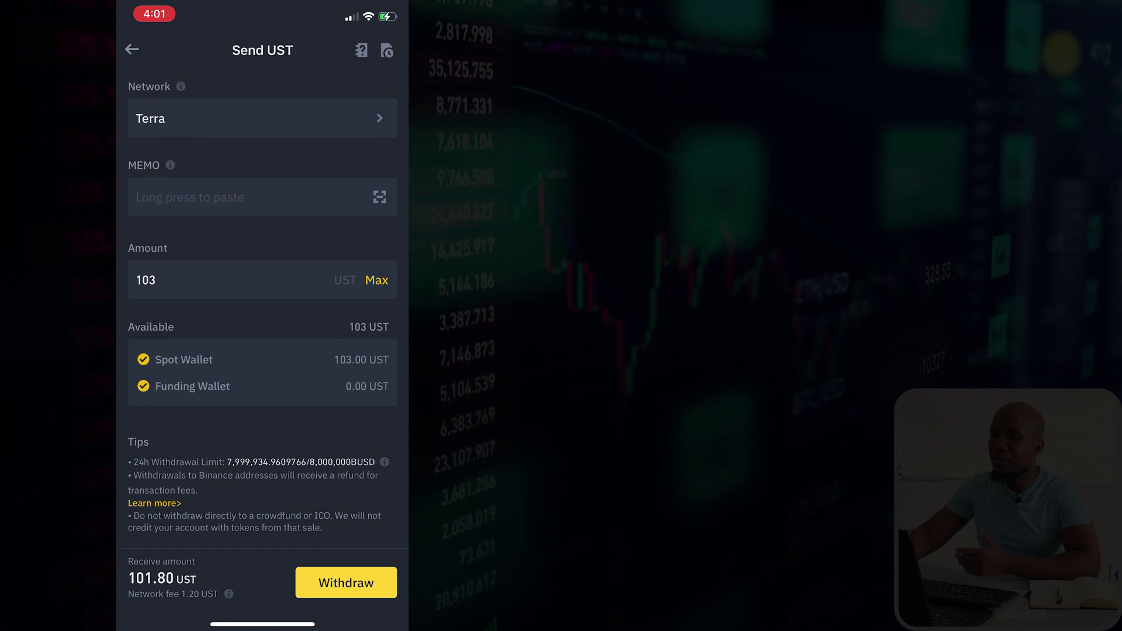
{"action": "scroll", "coordinate": [262, 316], "scroll_direction": "up", "scroll_amount": 3}
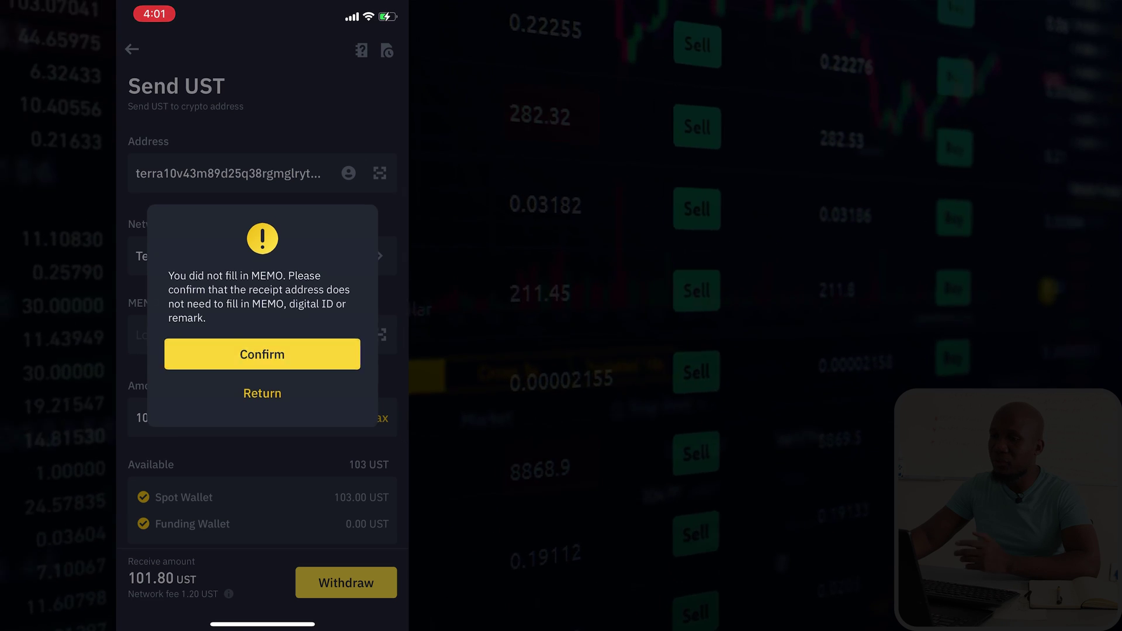
{"action": "left_click", "coordinate": [262, 354]}
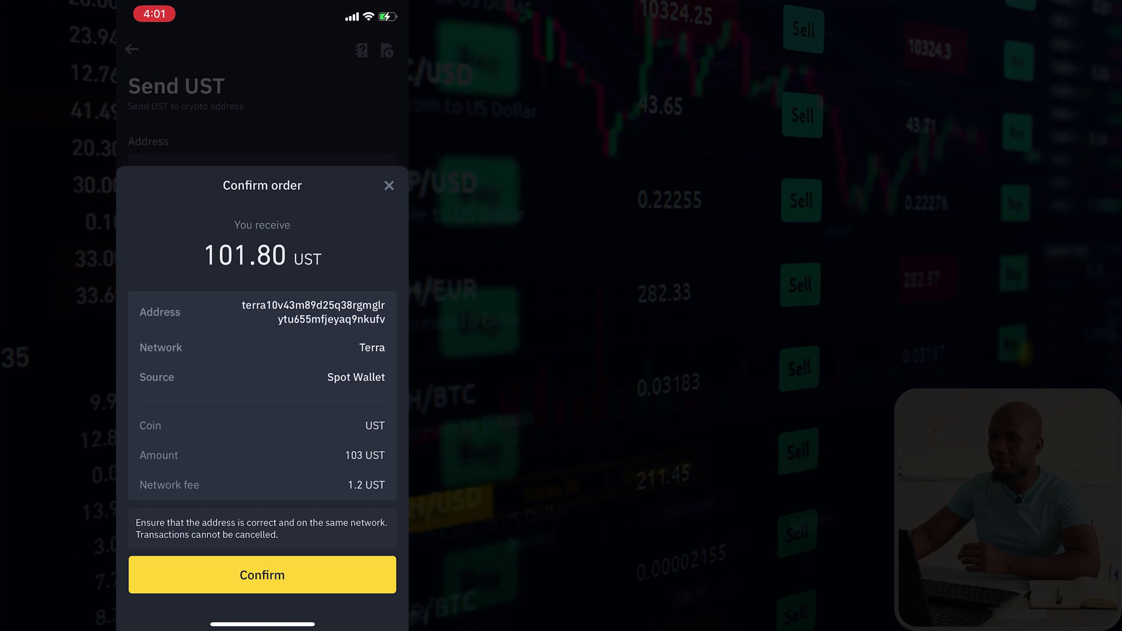
{"action": "left_click", "coordinate": [262, 574]}
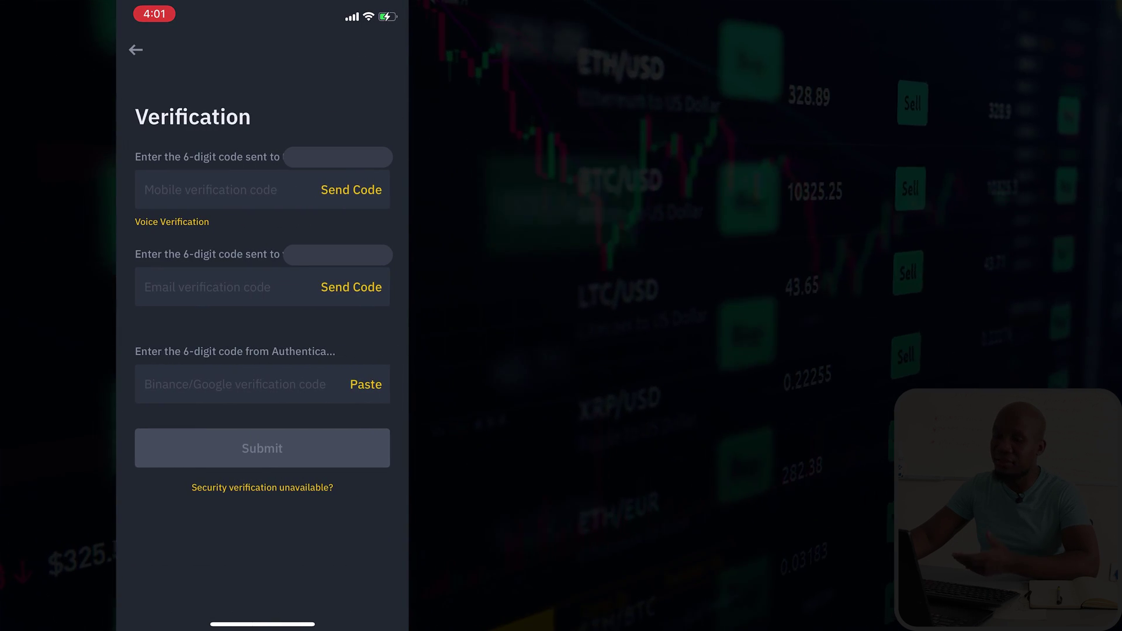
- Request the security codes and fill in the mobile, email and authenticator verification codes for the withdrawal
{"action": "left_click", "coordinate": [351, 190]}
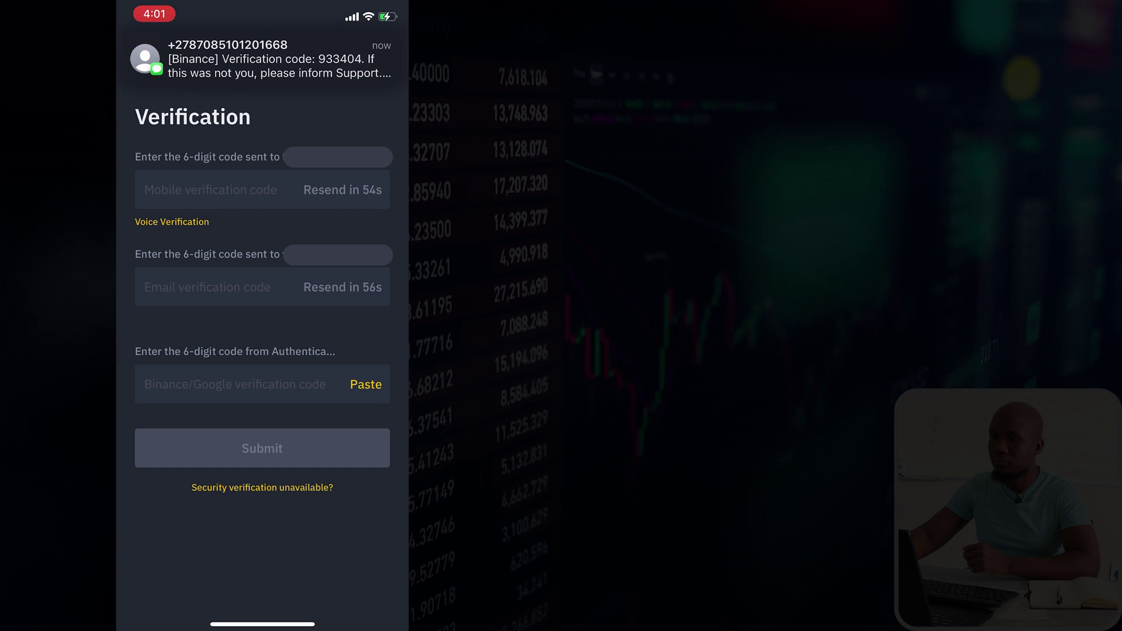
{"action": "left_click", "coordinate": [211, 189]}
{"action": "left_click", "coordinate": [281, 421]}
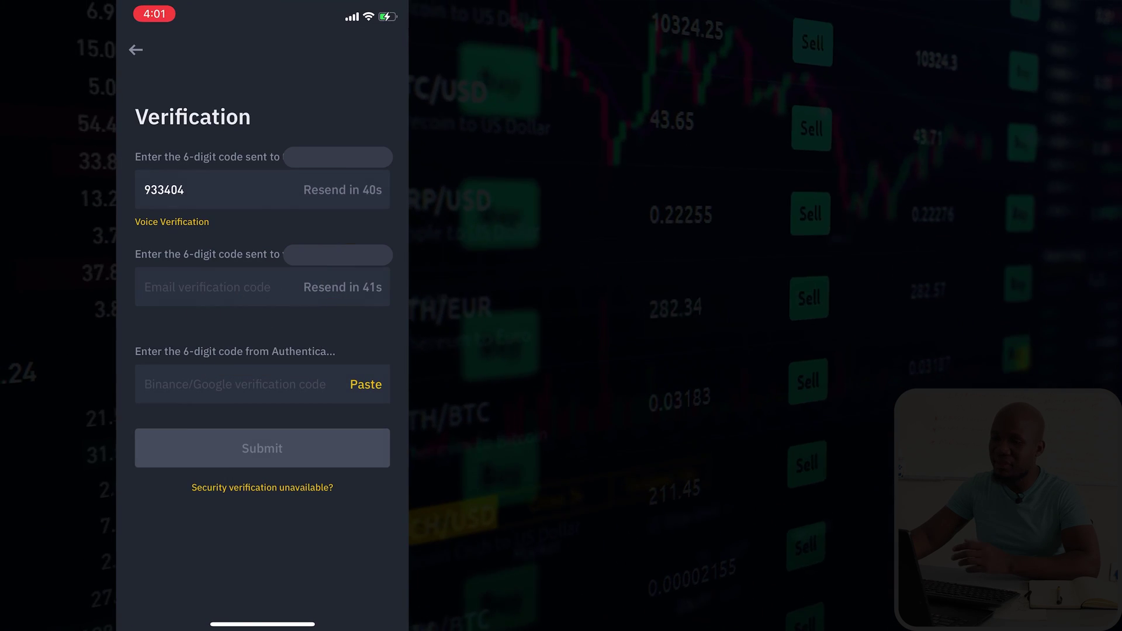
{"action": "left_click", "coordinate": [211, 287]}
{"action": "left_click", "coordinate": [280, 421]}
{"action": "left_click", "coordinate": [366, 384]}
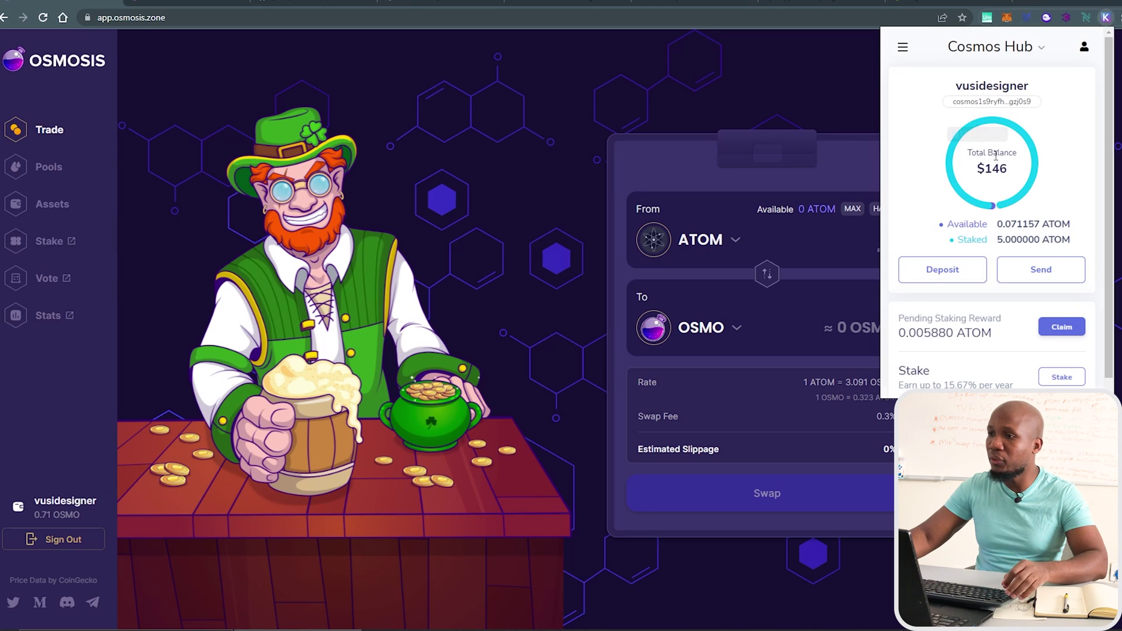
- Return to Keplr in the browser, switch it to the Terra network to check the LUNA and UST balances, and close the wallet
{"action": "left_click", "coordinate": [1041, 50]}
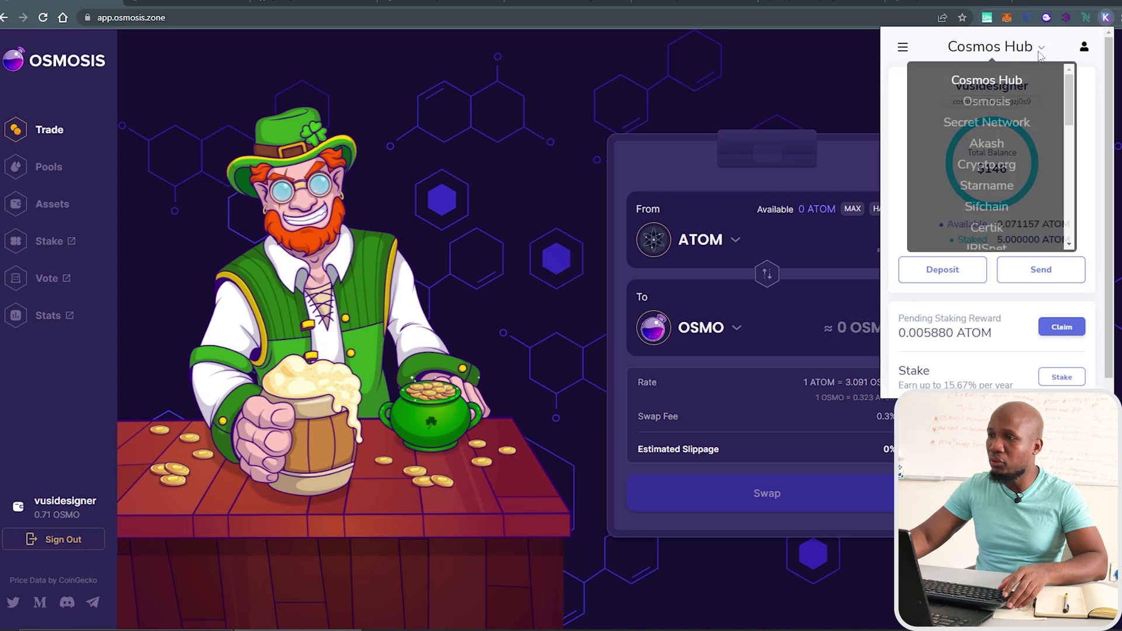
{"action": "left_click_drag", "start_coordinate": [1065, 186], "coordinate": [1056, 224]}
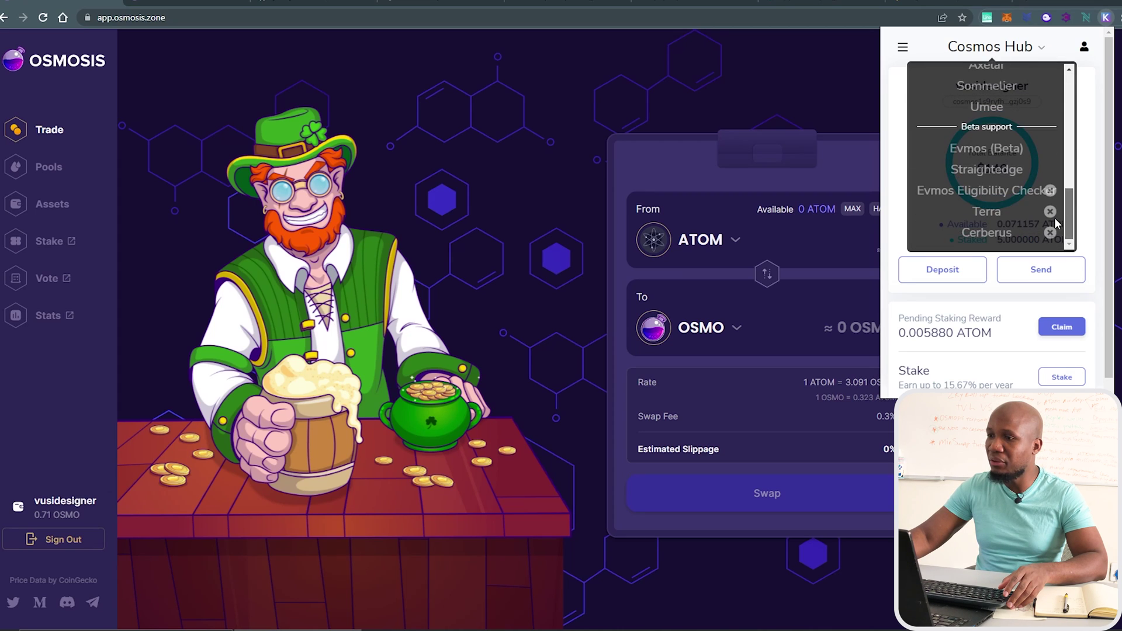
{"action": "left_click", "coordinate": [988, 211]}
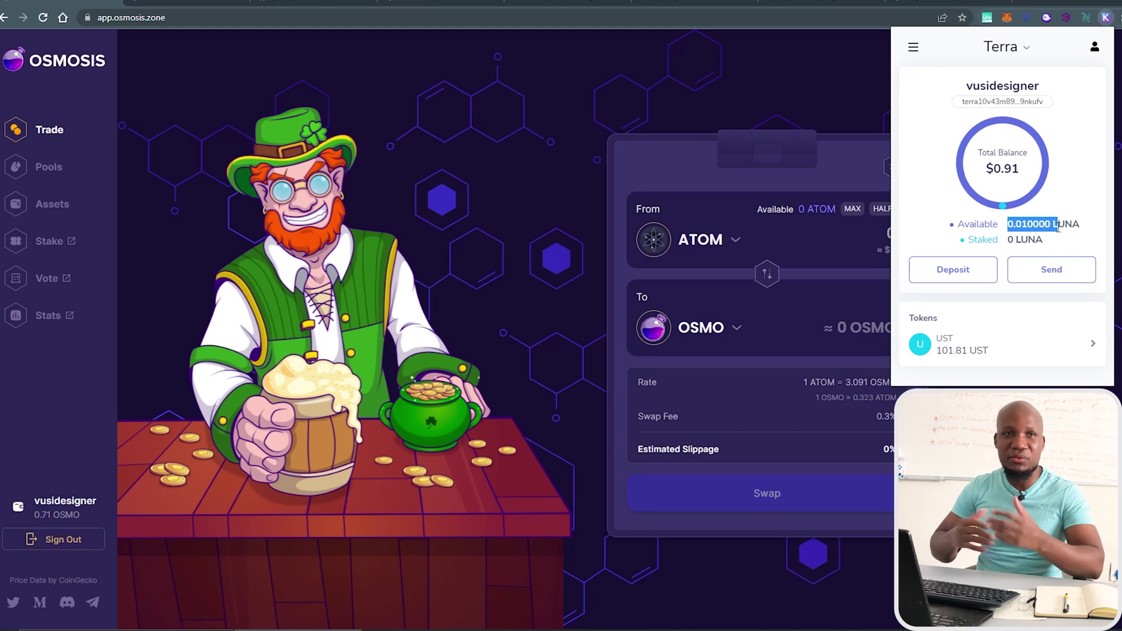
{"action": "left_click", "coordinate": [352, 244]}
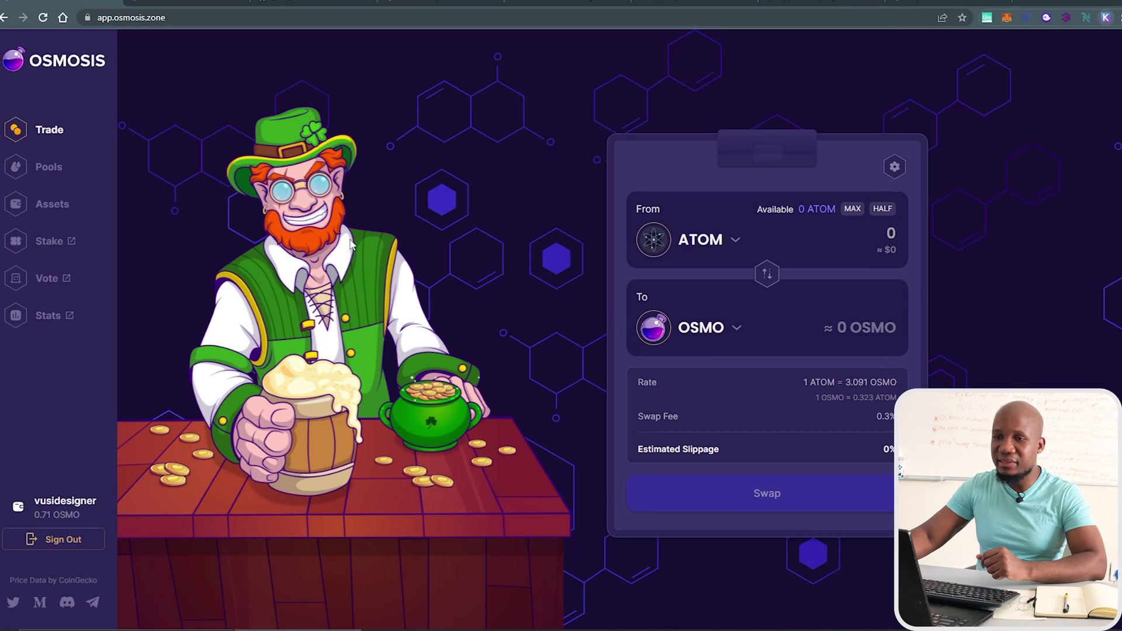
- From the Osmosis assets, compare the Terra - UST deposit balance with Keplr's, then deposit the full 101.81 UST and approve the transaction
{"action": "left_click", "coordinate": [52, 211]}
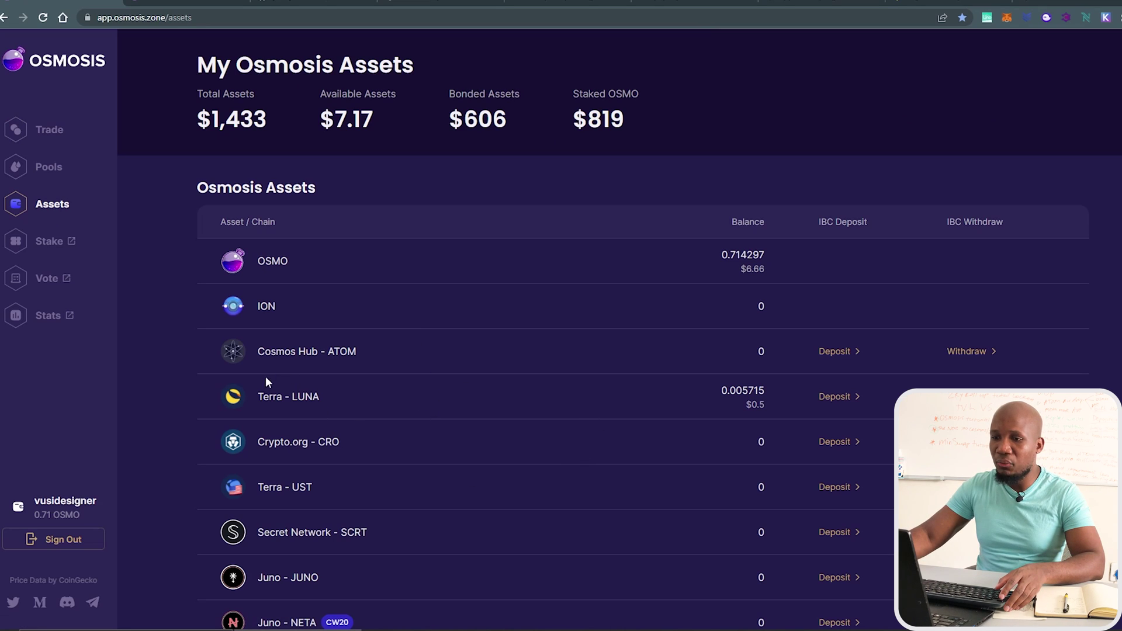
{"action": "left_click", "coordinate": [835, 489]}
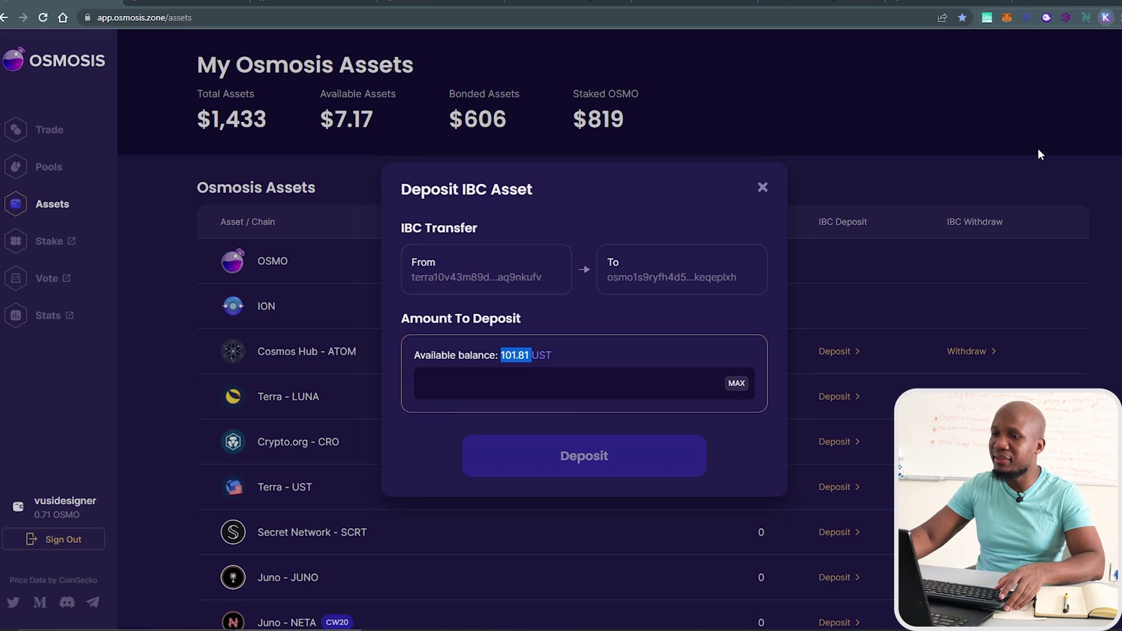
{"action": "left_click", "coordinate": [1027, 17]}
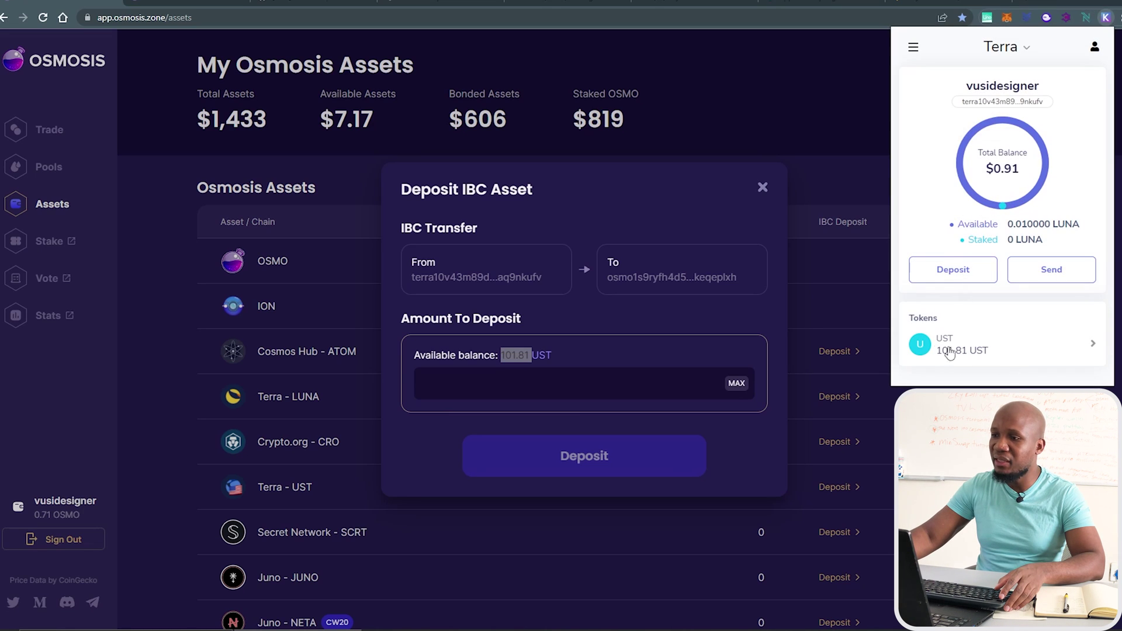
{"action": "left_click", "coordinate": [739, 447]}
{"action": "left_click", "coordinate": [735, 386]}
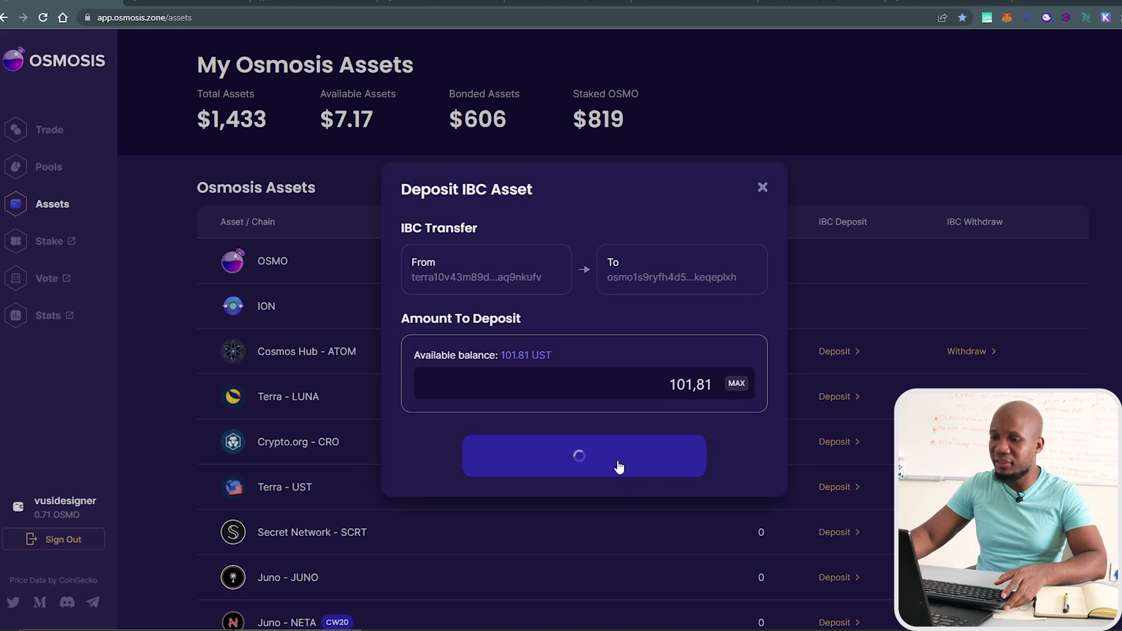
{"action": "left_click", "coordinate": [134, 342]}
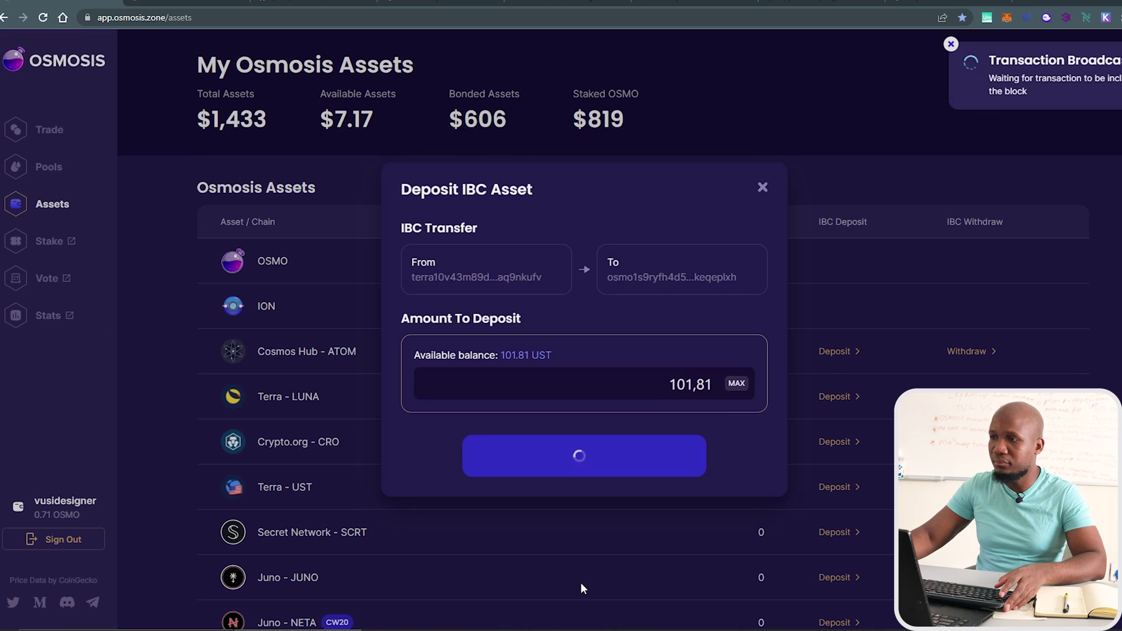
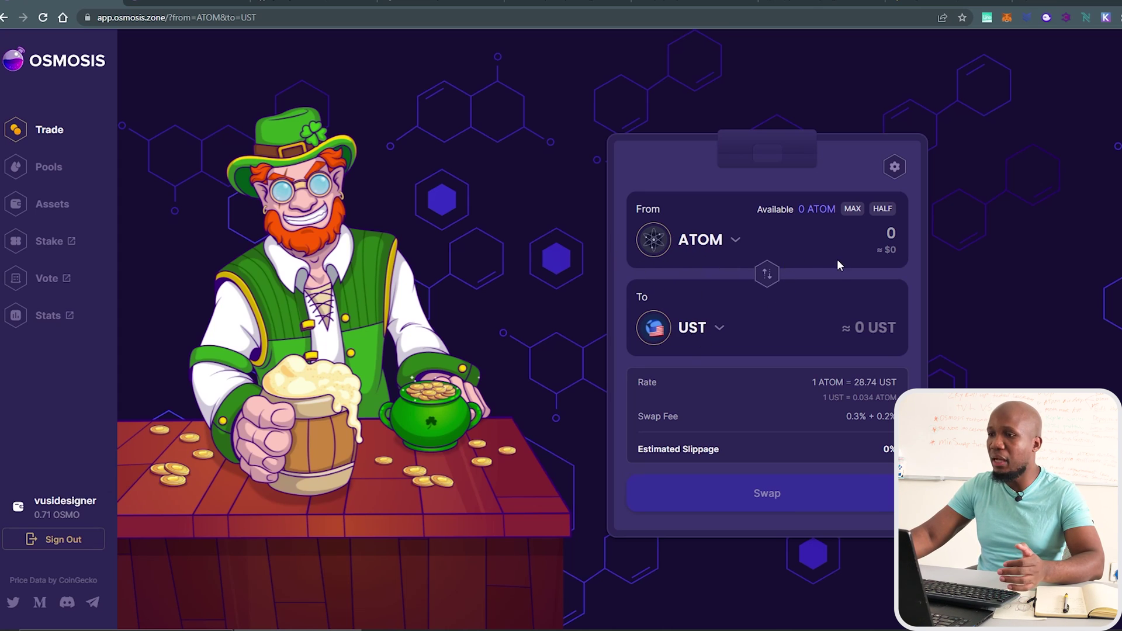
- Reverse the swap pair to go from UST to ATOM, try the maximum amount, and settle on half of the available UST, 50.905
{"action": "left_click", "coordinate": [764, 278]}
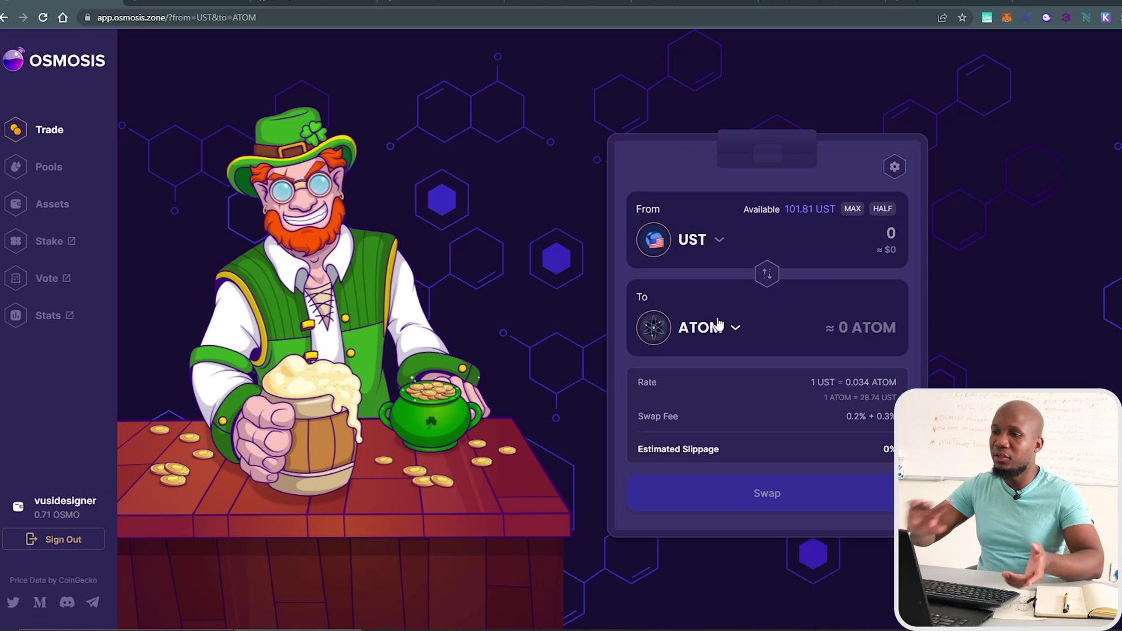
{"action": "left_click", "coordinate": [851, 209]}
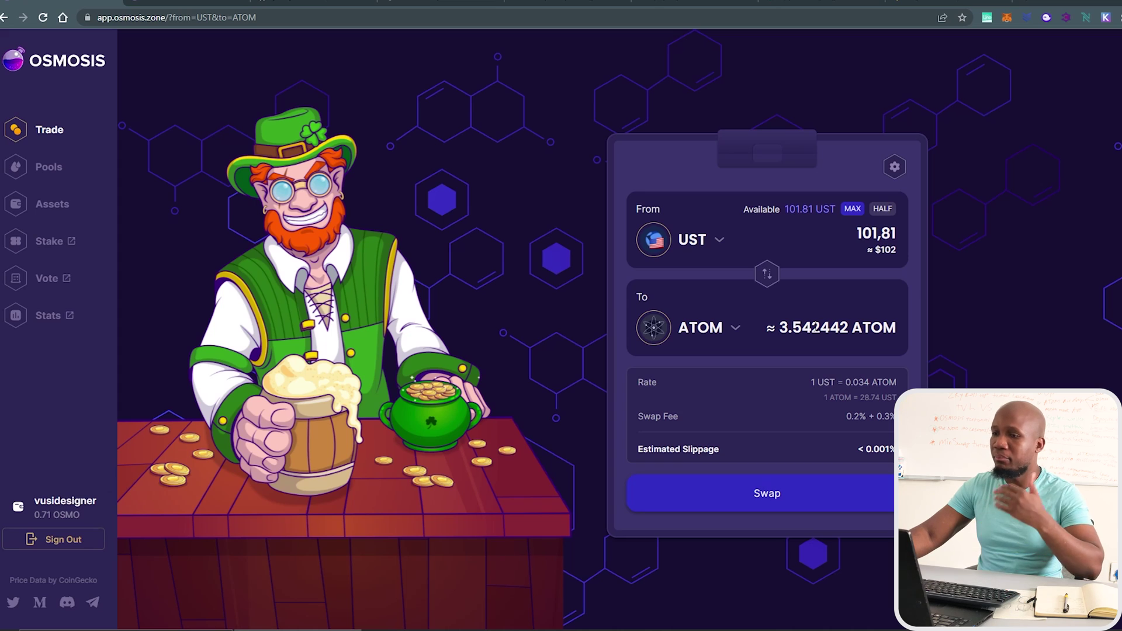
{"action": "left_click", "coordinate": [884, 211]}
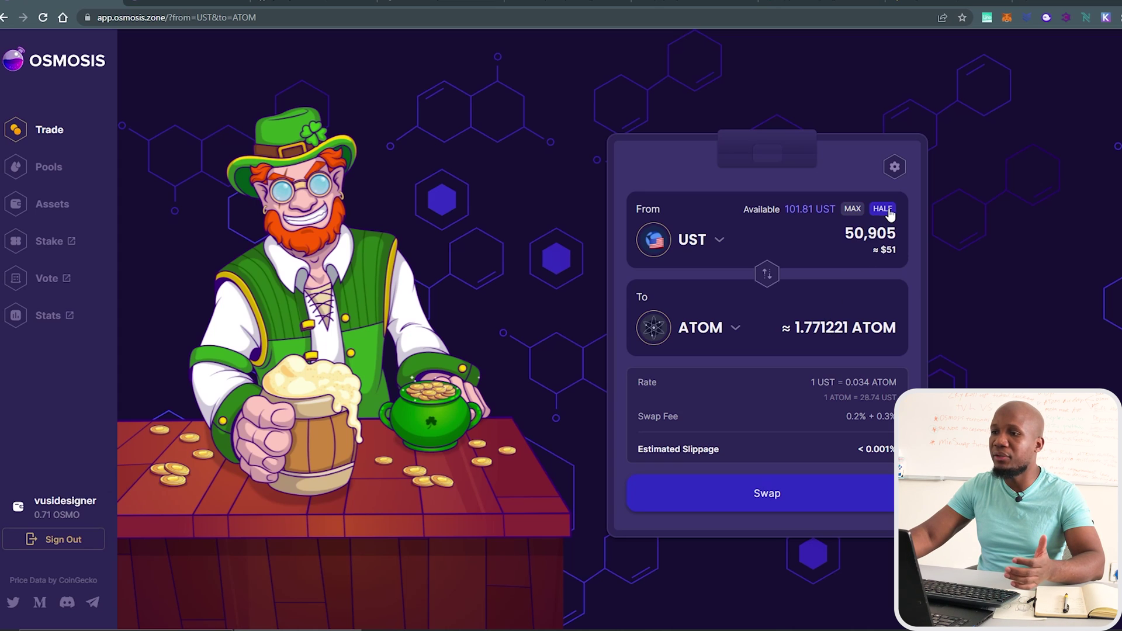
- Search the tokens to receive for "juno" and try JUNO as the swap target for UST
{"action": "left_click", "coordinate": [735, 329]}
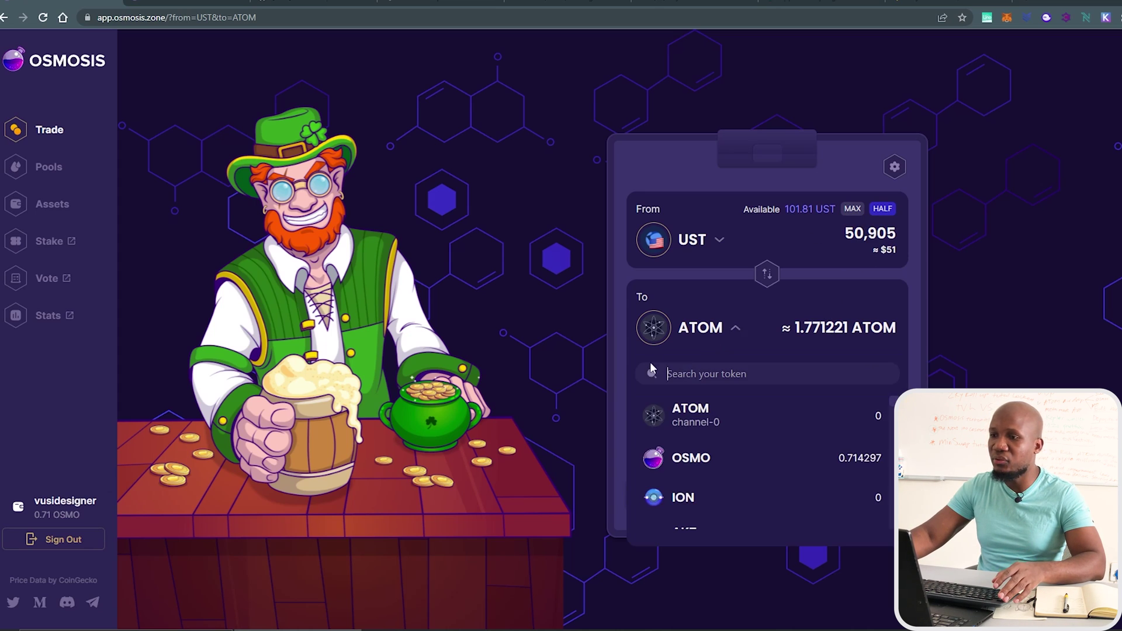
{"action": "type", "text": "juno"}
{"action": "left_click", "coordinate": [721, 416]}
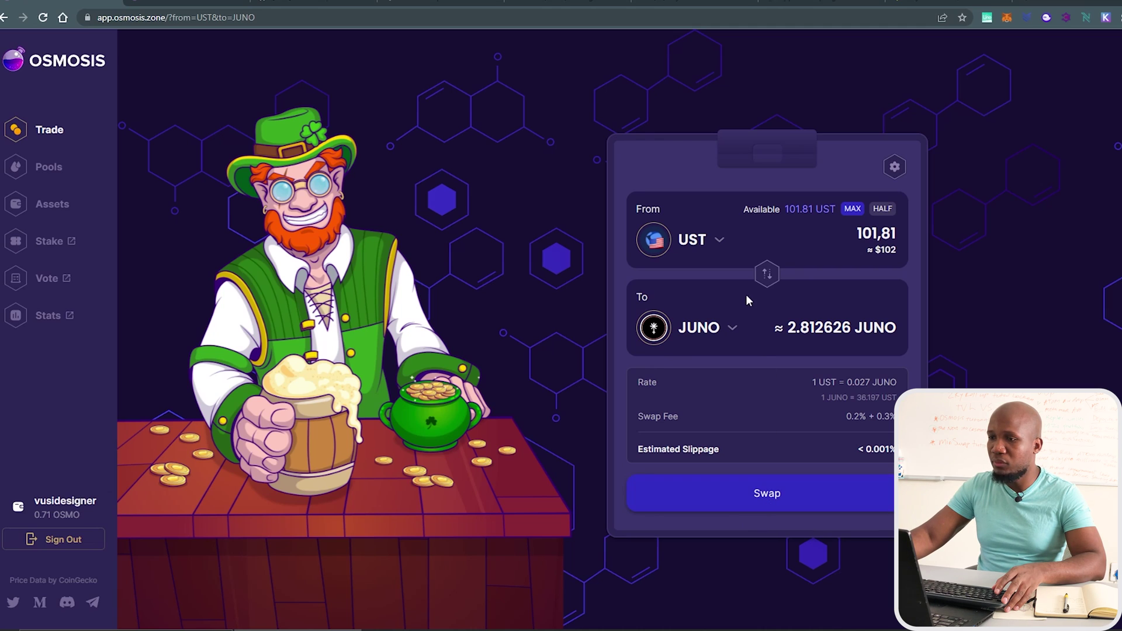
- Swap the full 101.81 UST for OSMO and approve the transaction in the wallet
{"action": "left_click", "coordinate": [732, 330]}
{"action": "left_click", "coordinate": [685, 458]}
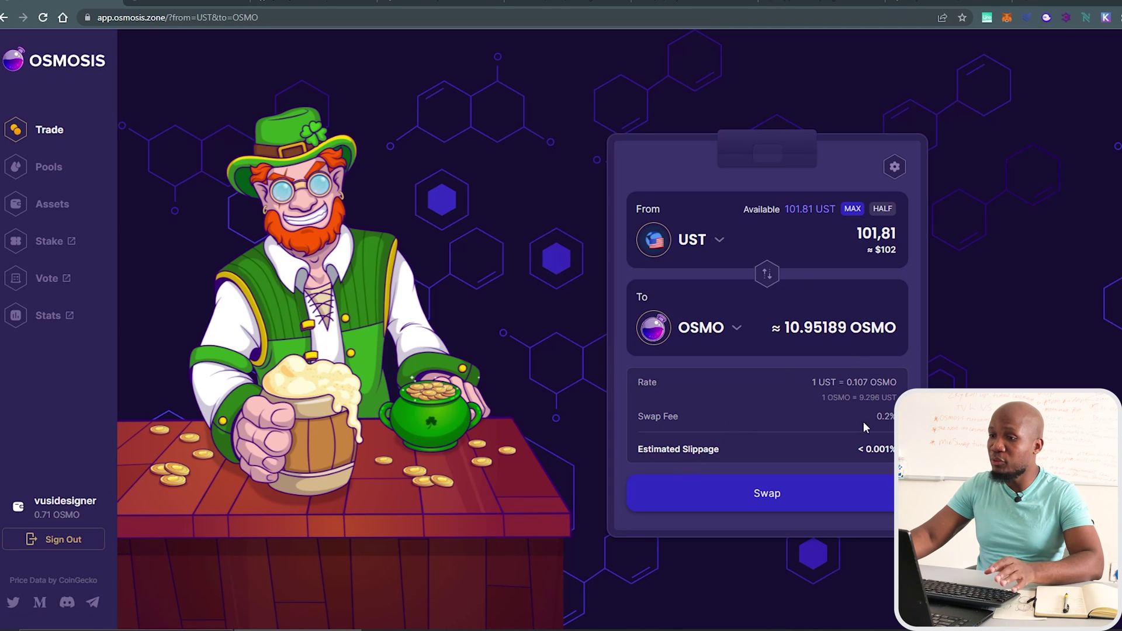
{"action": "left_click", "coordinate": [772, 494]}
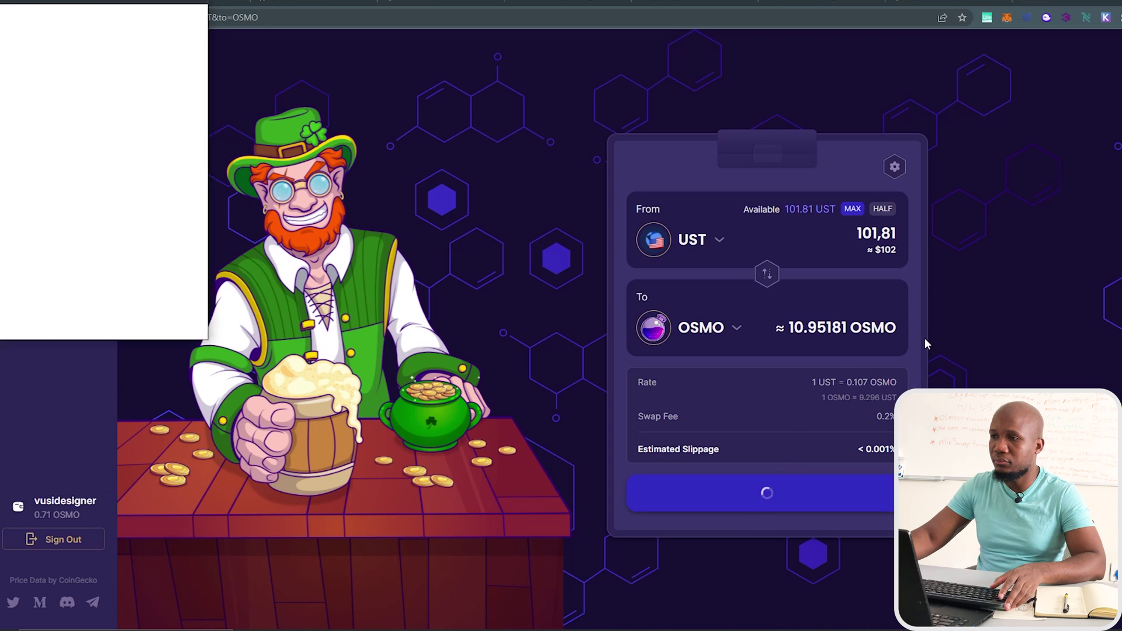
{"action": "left_click", "coordinate": [189, 351]}
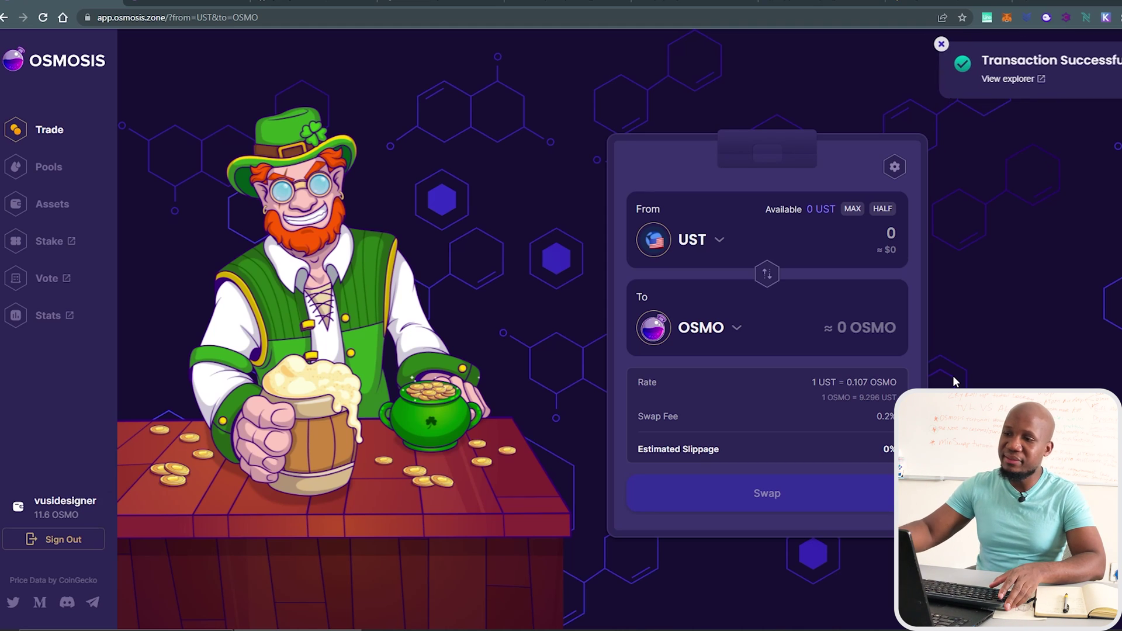
- Open the Keplr wallet on the Osmosis network and check the available and staked OSMO balances
{"action": "left_click", "coordinate": [1105, 17]}
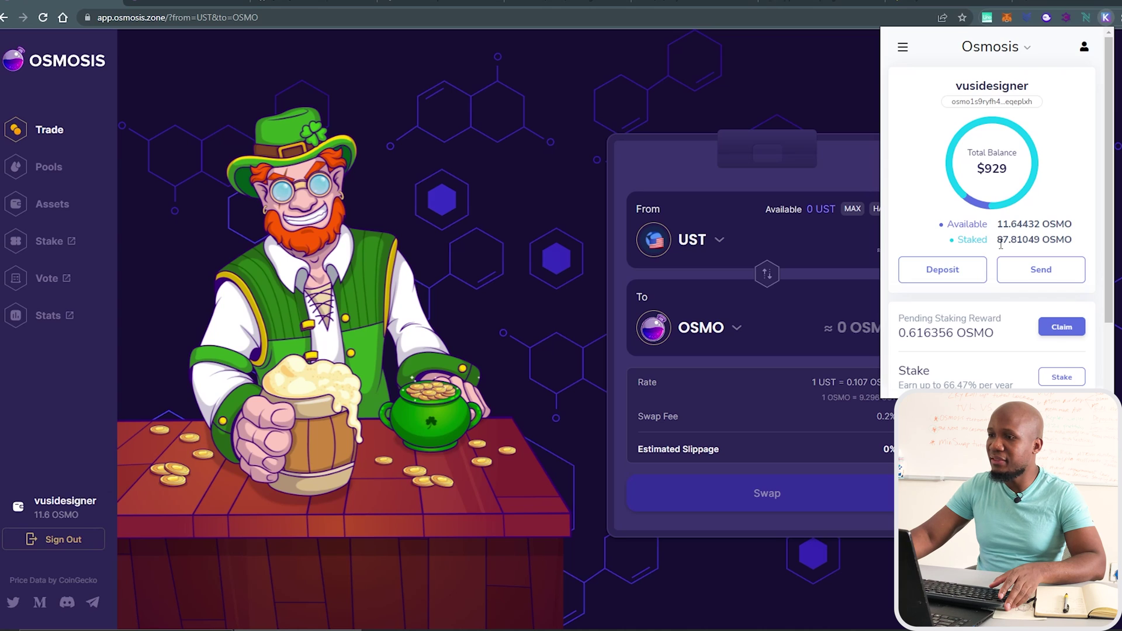
{"action": "left_click_drag", "start_coordinate": [999, 244], "coordinate": [1010, 241]}
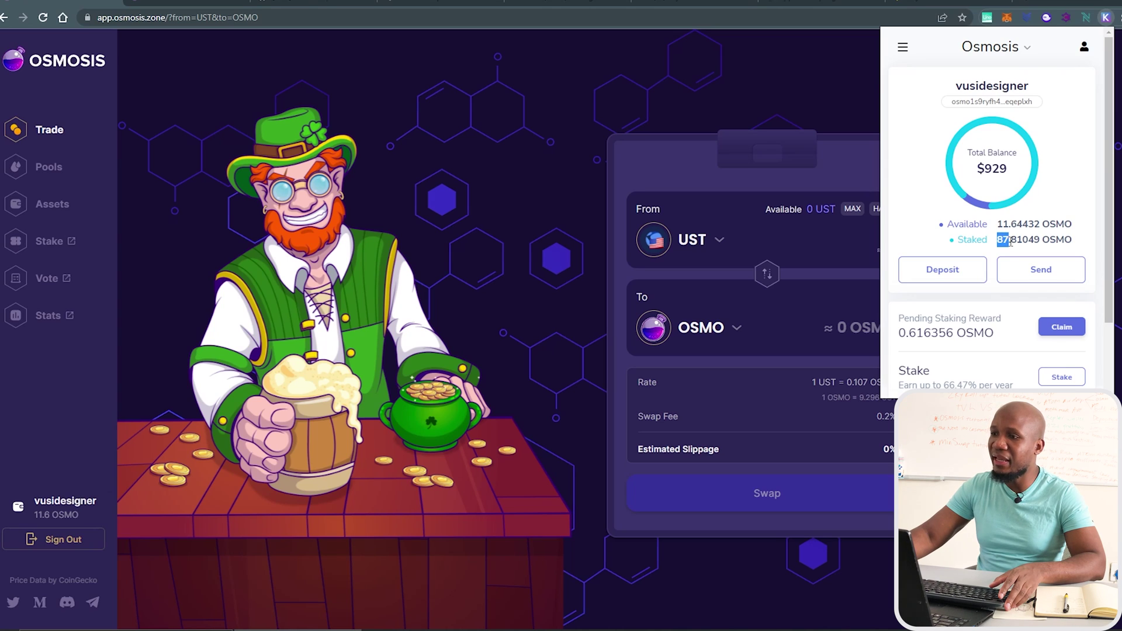
{"action": "left_click_drag", "start_coordinate": [997, 225], "coordinate": [1009, 223]}
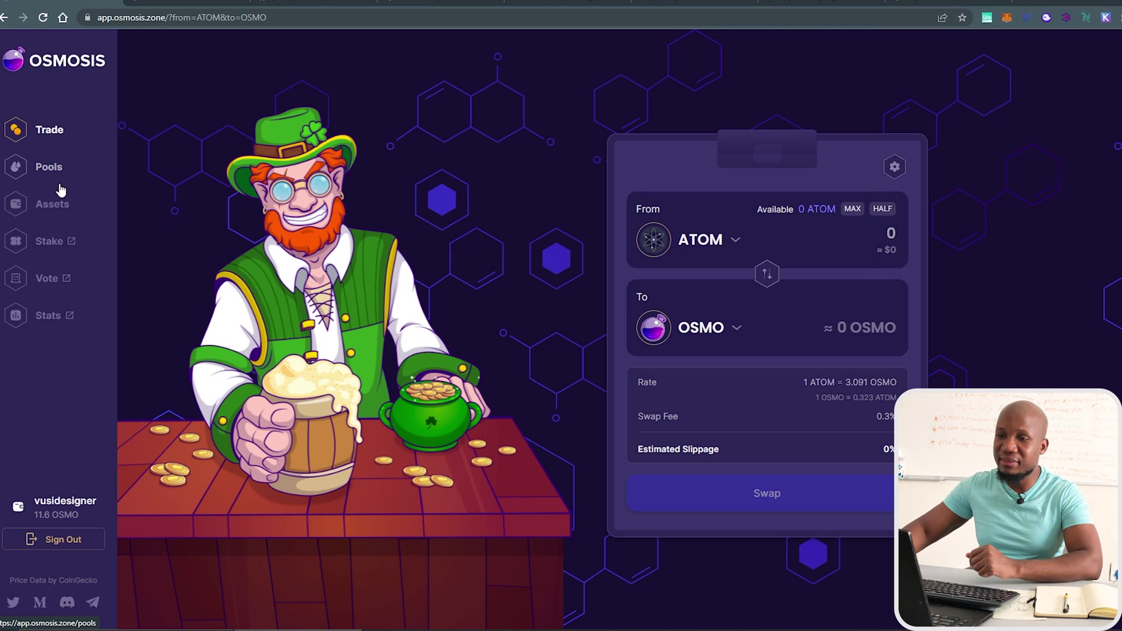
- Open liquidity management for Pool #1 (ATOM/OSMO) and preview a removal share of 89.1% without submitting it
{"action": "left_click", "coordinate": [51, 169]}
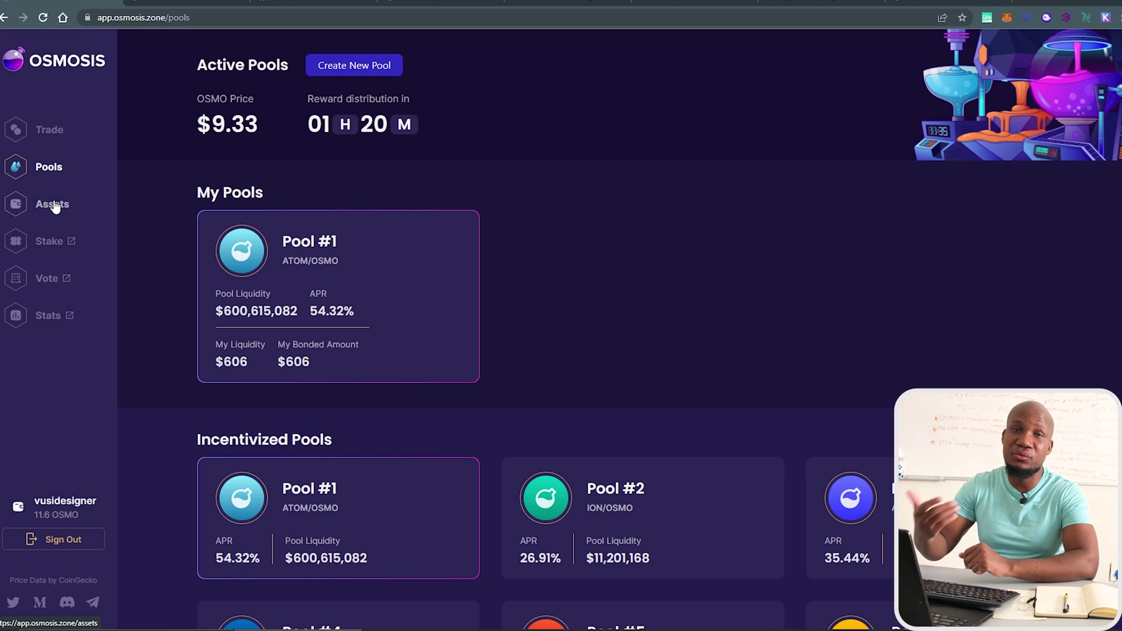
{"action": "left_click", "coordinate": [338, 280]}
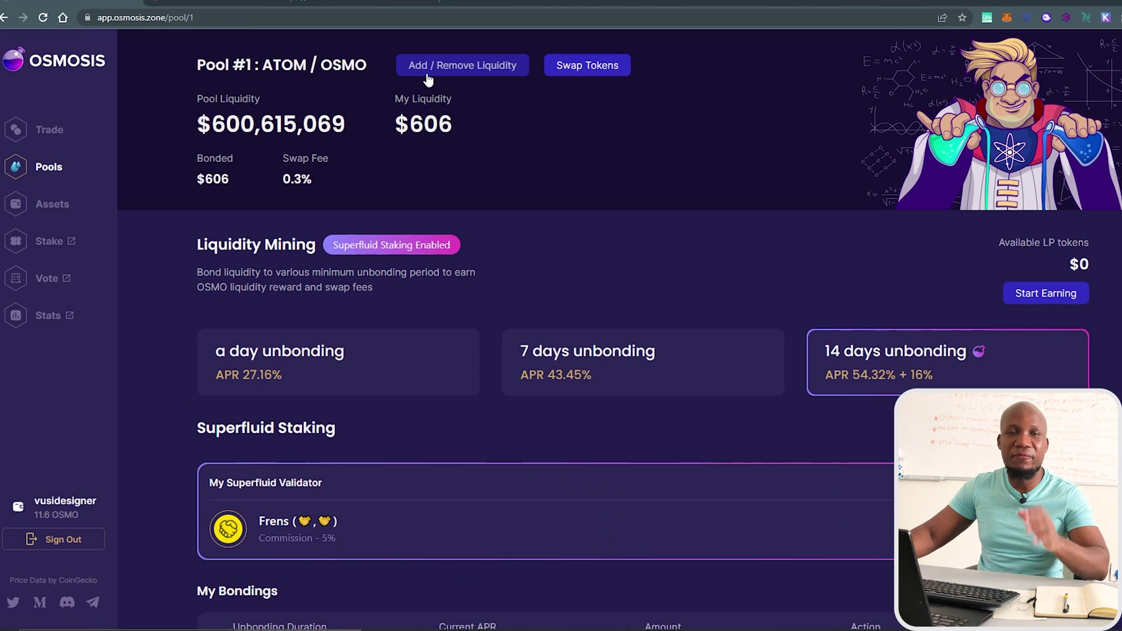
{"action": "left_click", "coordinate": [459, 70]}
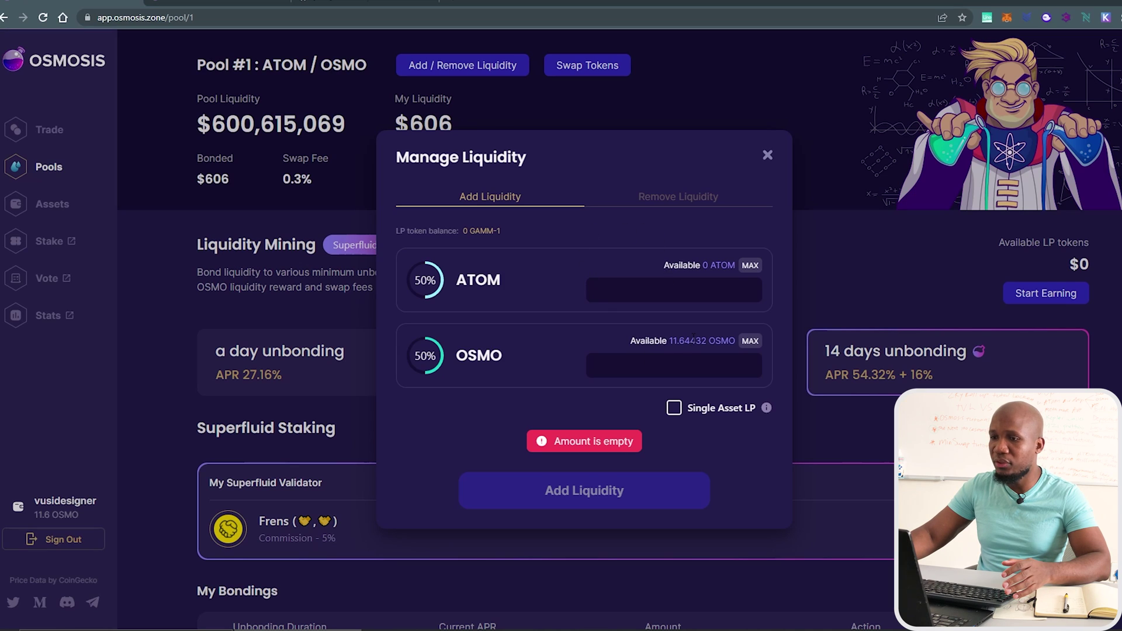
{"action": "left_click", "coordinate": [666, 199]}
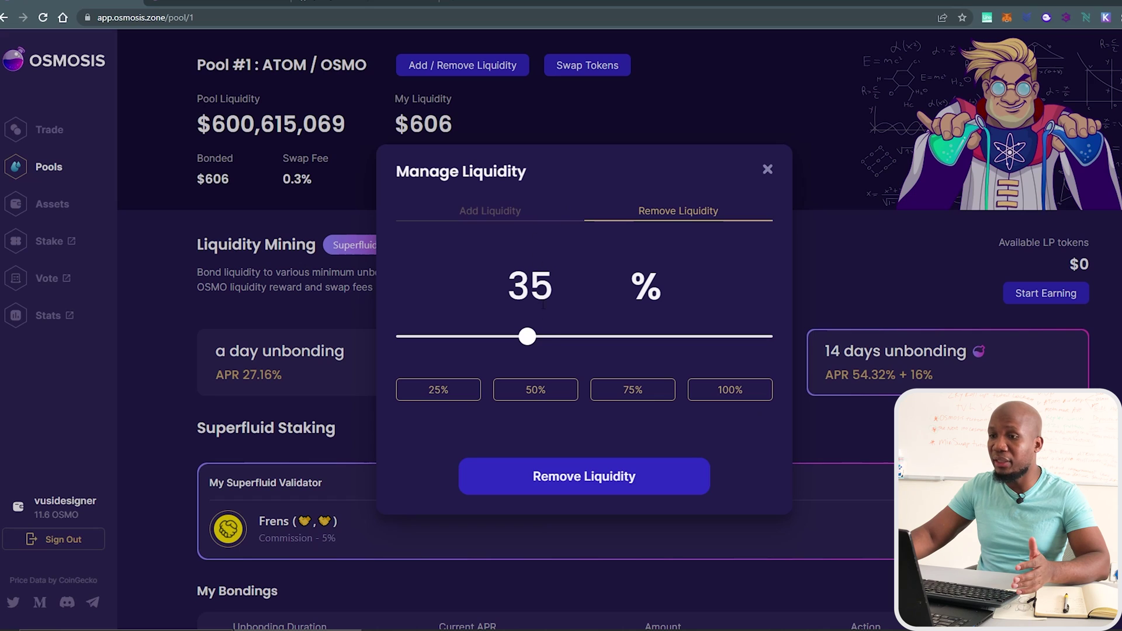
{"action": "left_click_drag", "start_coordinate": [528, 337], "coordinate": [731, 332]}
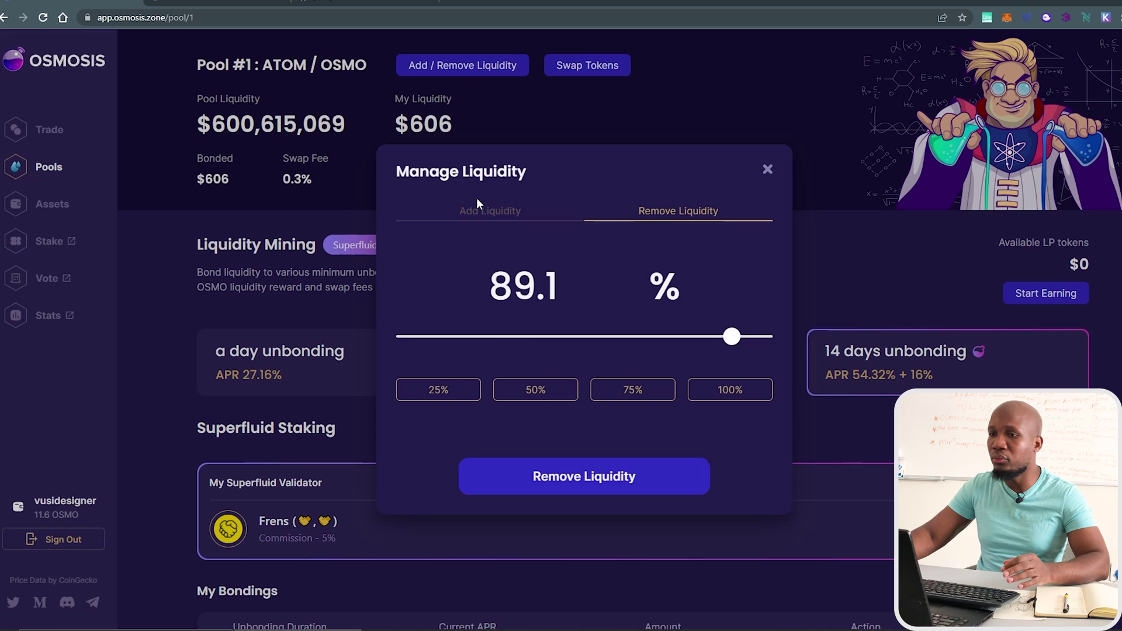
- Return to the Add Liquidity form and check the available ATOM and OSMO amounts
{"action": "left_click", "coordinate": [489, 214]}
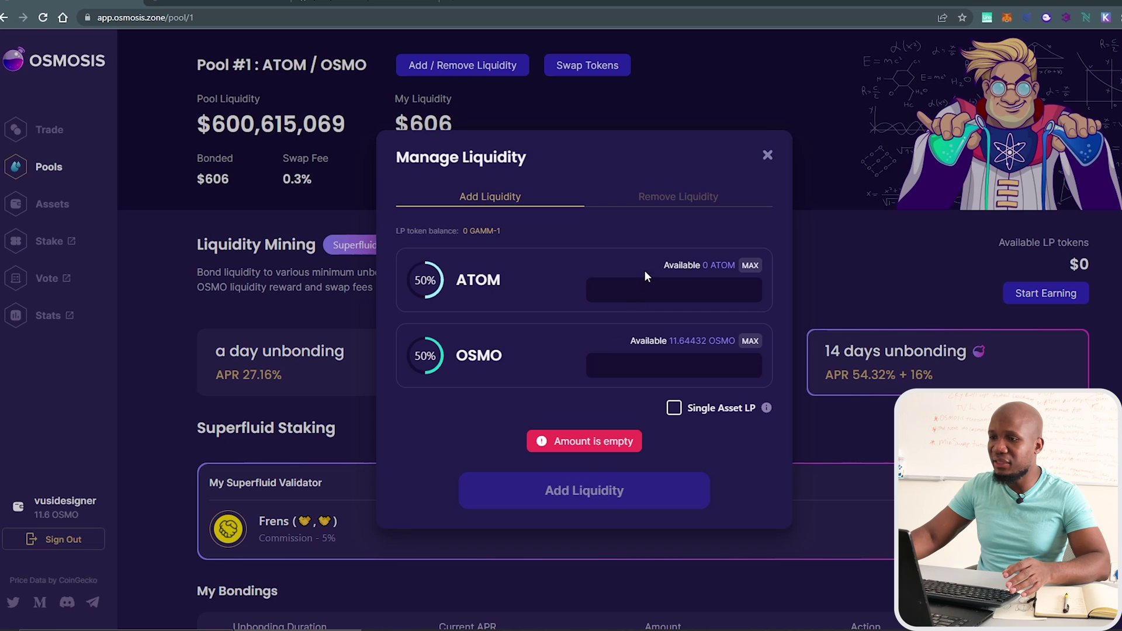
{"action": "left_click_drag", "start_coordinate": [658, 261], "coordinate": [736, 264]}
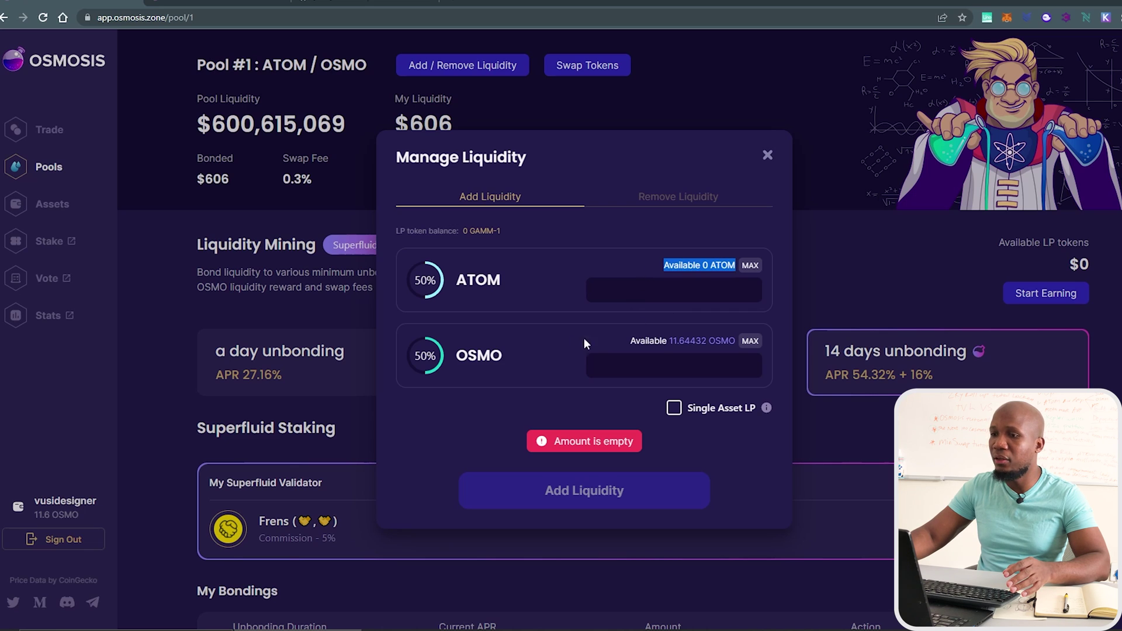
{"action": "left_click", "coordinate": [584, 338]}
{"action": "double_click", "coordinate": [648, 341]}
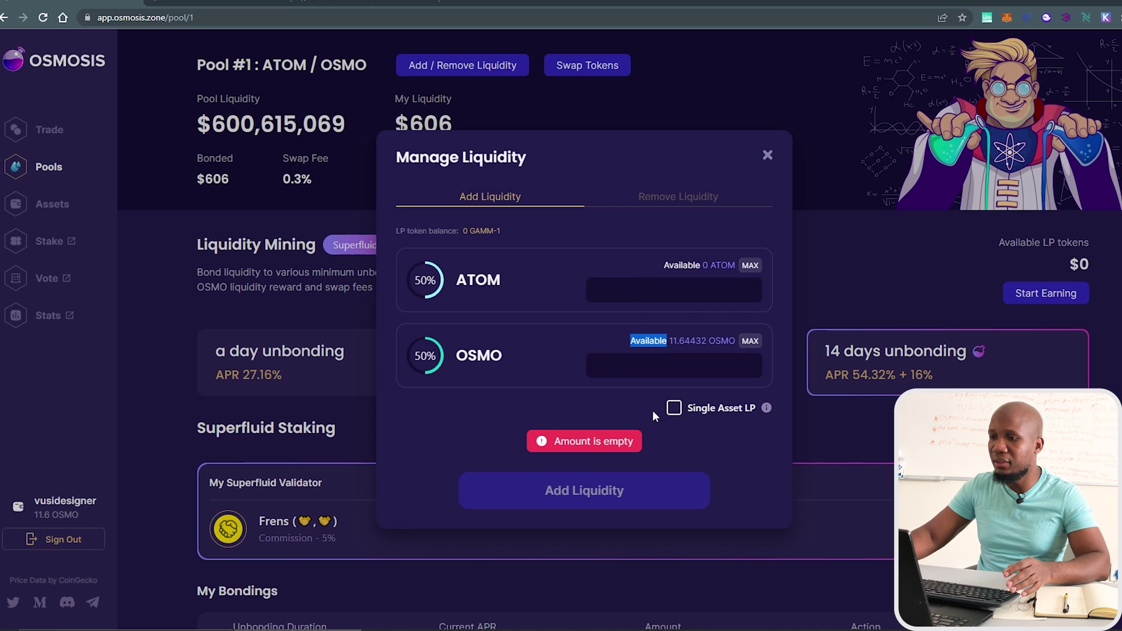
- Try the Single Asset LP option with OSMO as the asset, and turn the option off again
{"action": "left_click", "coordinate": [677, 411]}
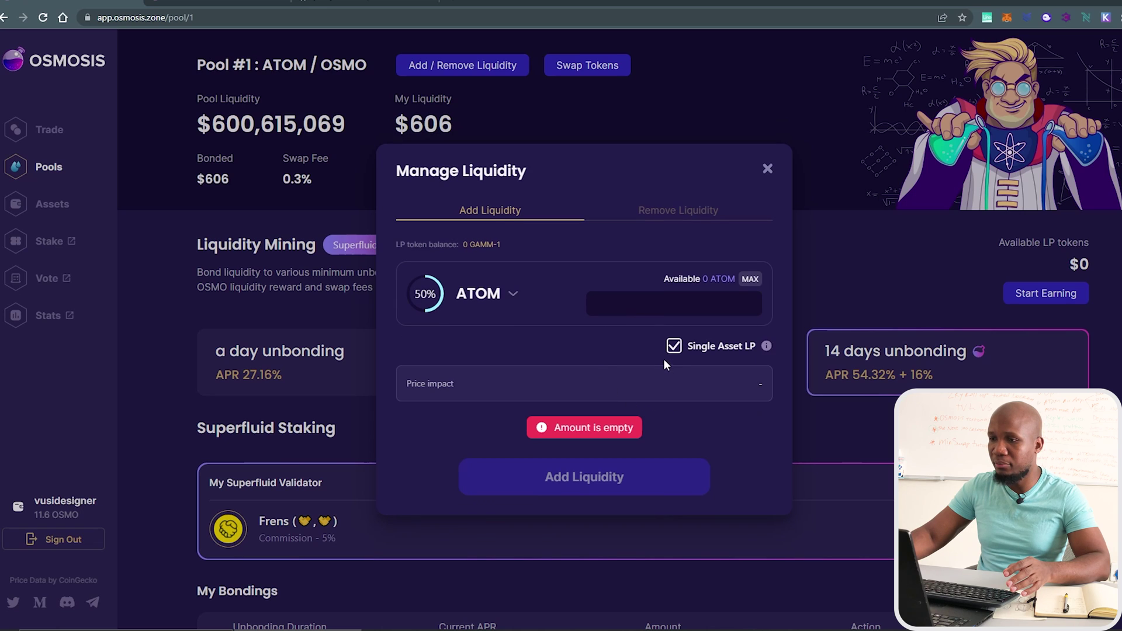
{"action": "left_click", "coordinate": [514, 294]}
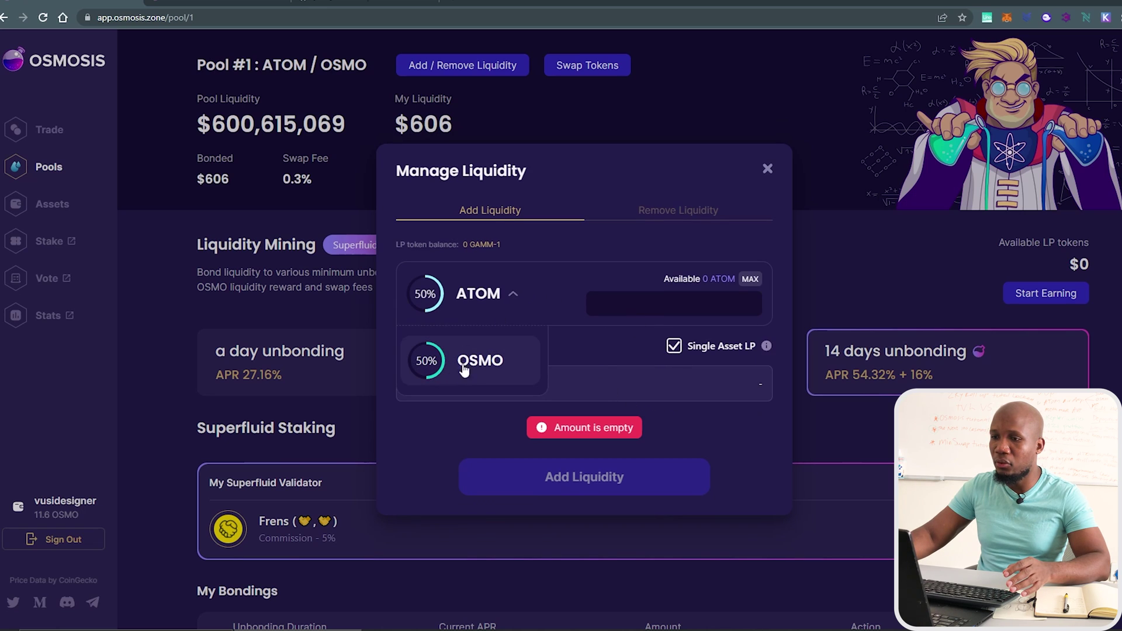
{"action": "left_click", "coordinate": [479, 356]}
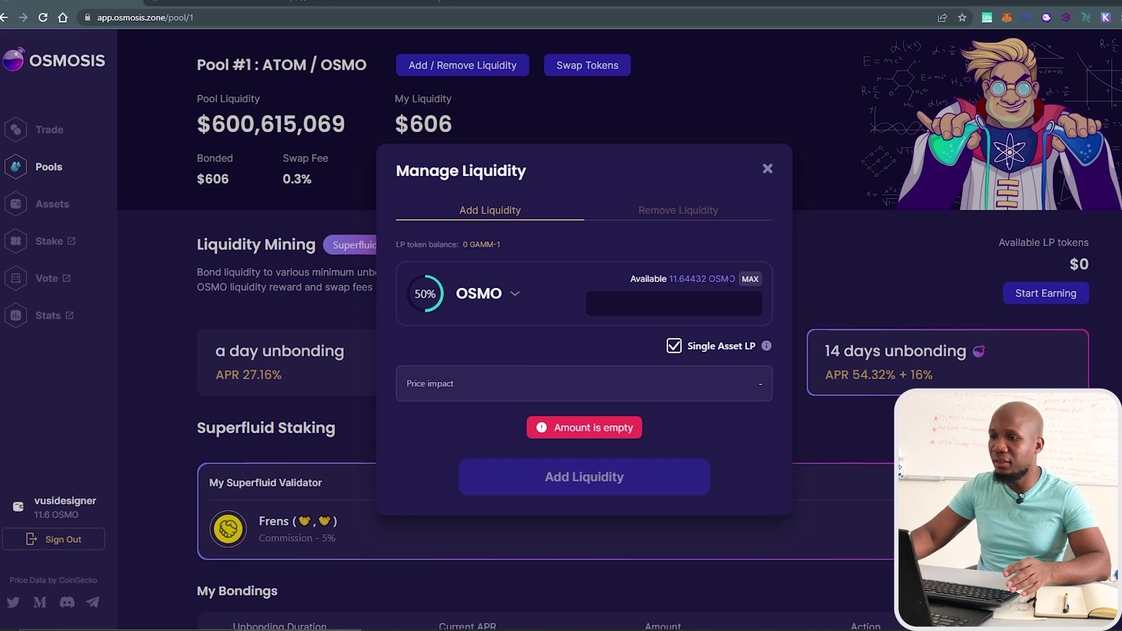
{"action": "left_click", "coordinate": [675, 347]}
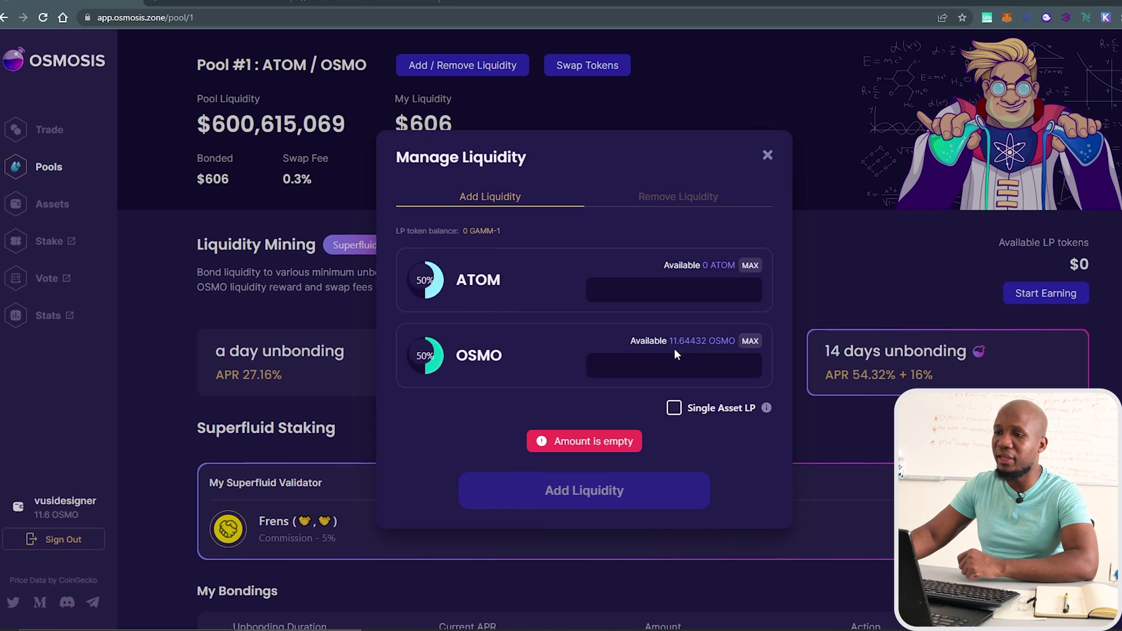
- Preview an OSMO to ATOM swap from the pool with half of the available OSMO, 5.81591, and close it without swapping
{"action": "left_click", "coordinate": [605, 66]}
{"action": "left_click", "coordinate": [594, 68]}
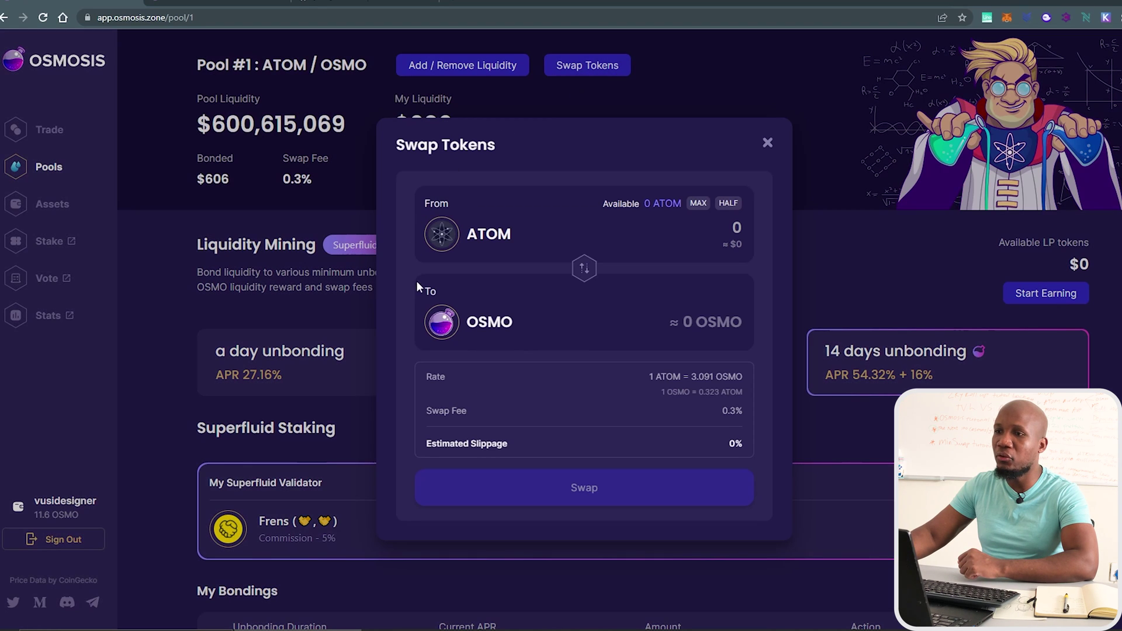
{"action": "left_click", "coordinate": [584, 270]}
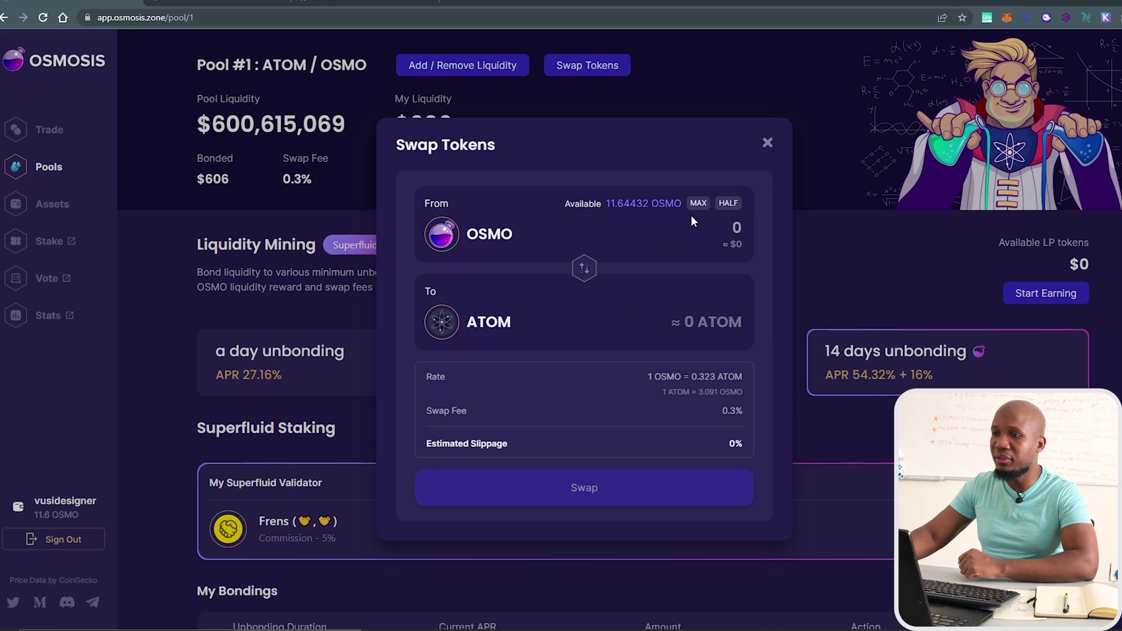
{"action": "left_click", "coordinate": [729, 206]}
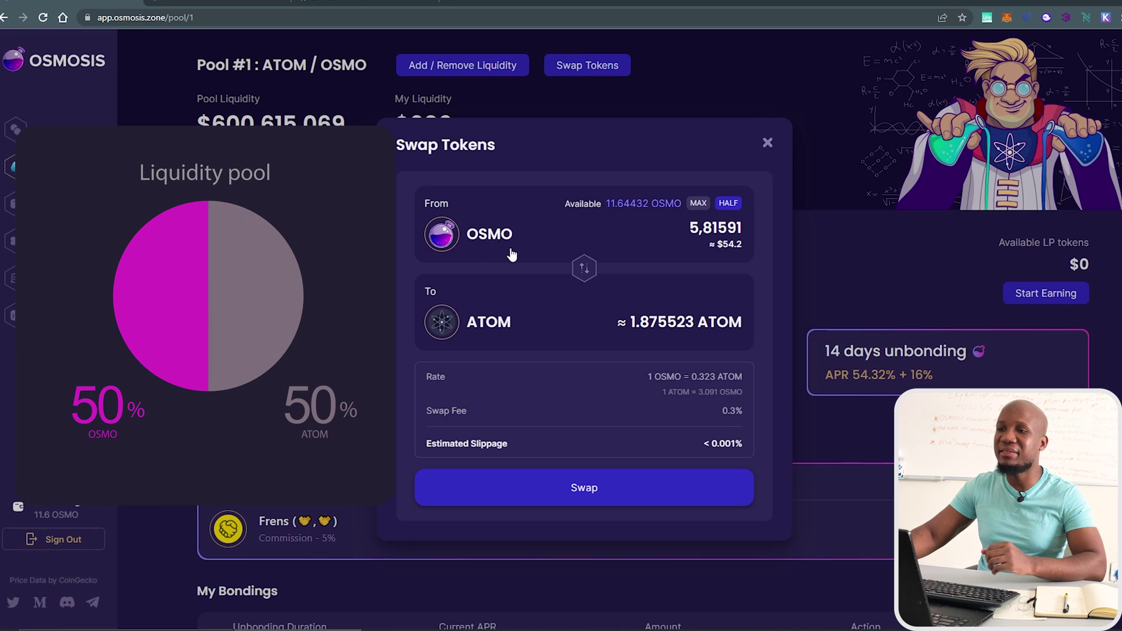
{"action": "left_click", "coordinate": [489, 65]}
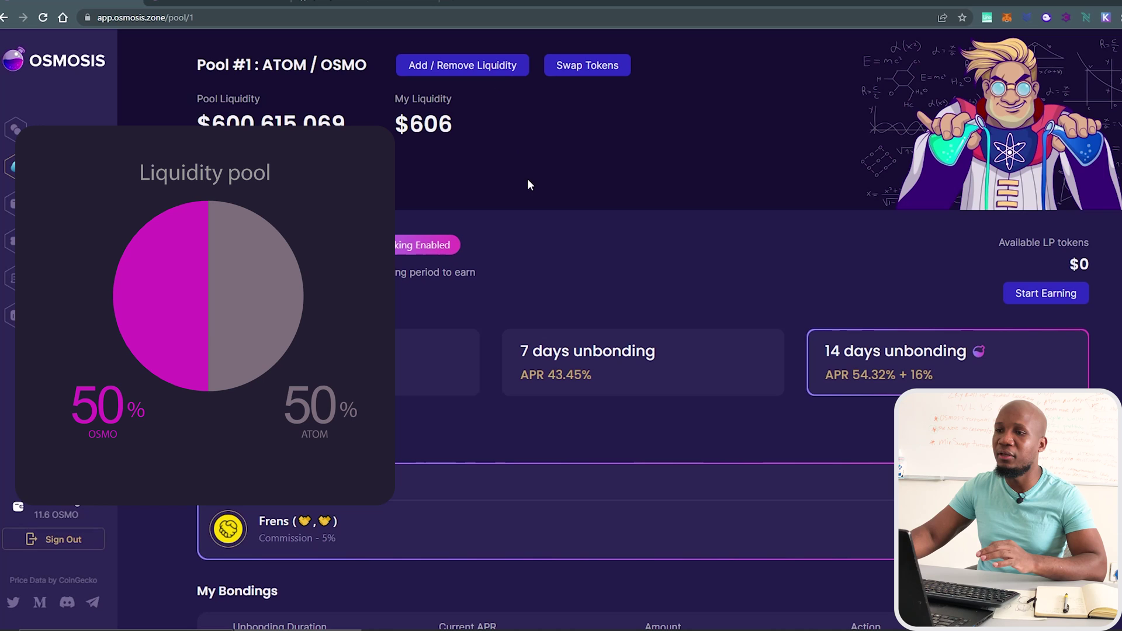
- Look at the pool's Add Liquidity form again, close it, and check the available LP tokens
{"action": "left_click", "coordinate": [498, 65]}
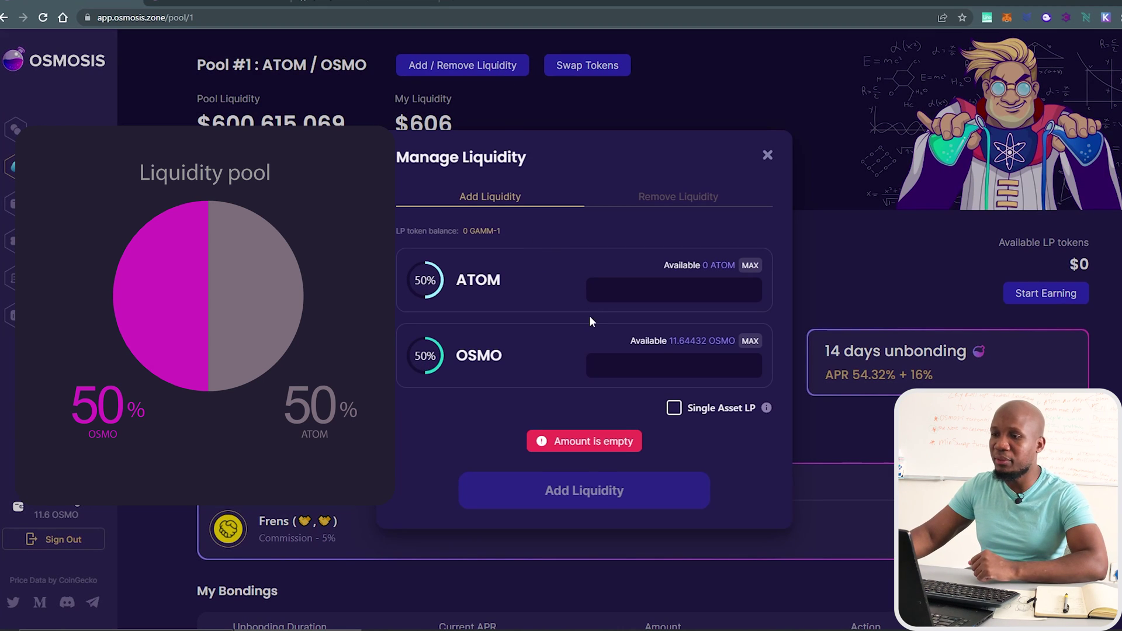
{"action": "left_click", "coordinate": [981, 301]}
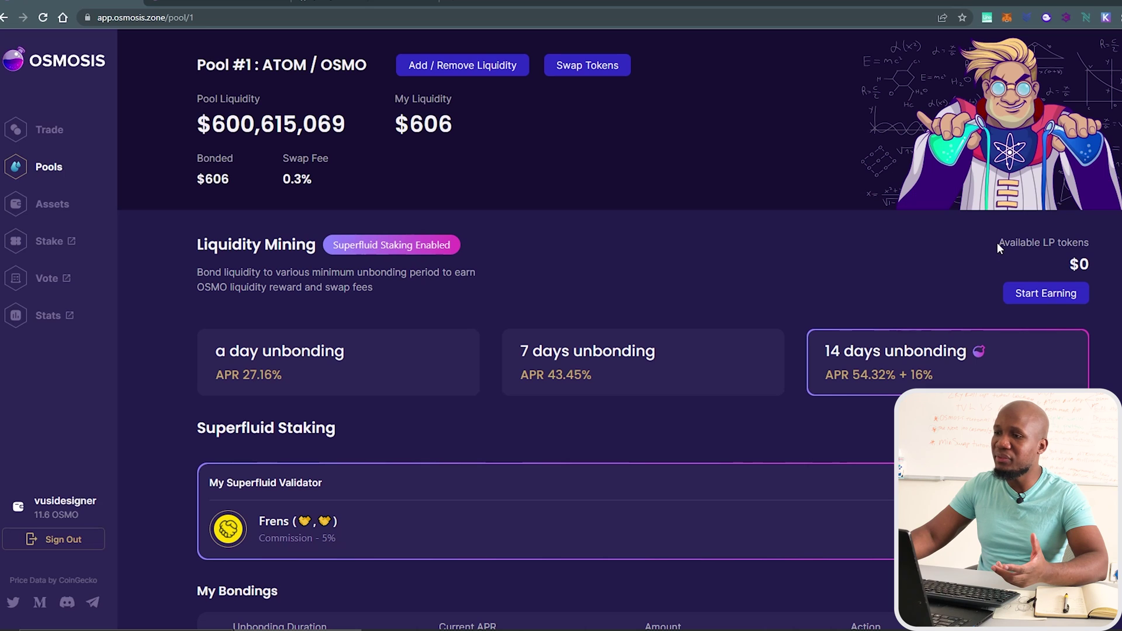
{"action": "left_click_drag", "start_coordinate": [996, 243], "coordinate": [1094, 239]}
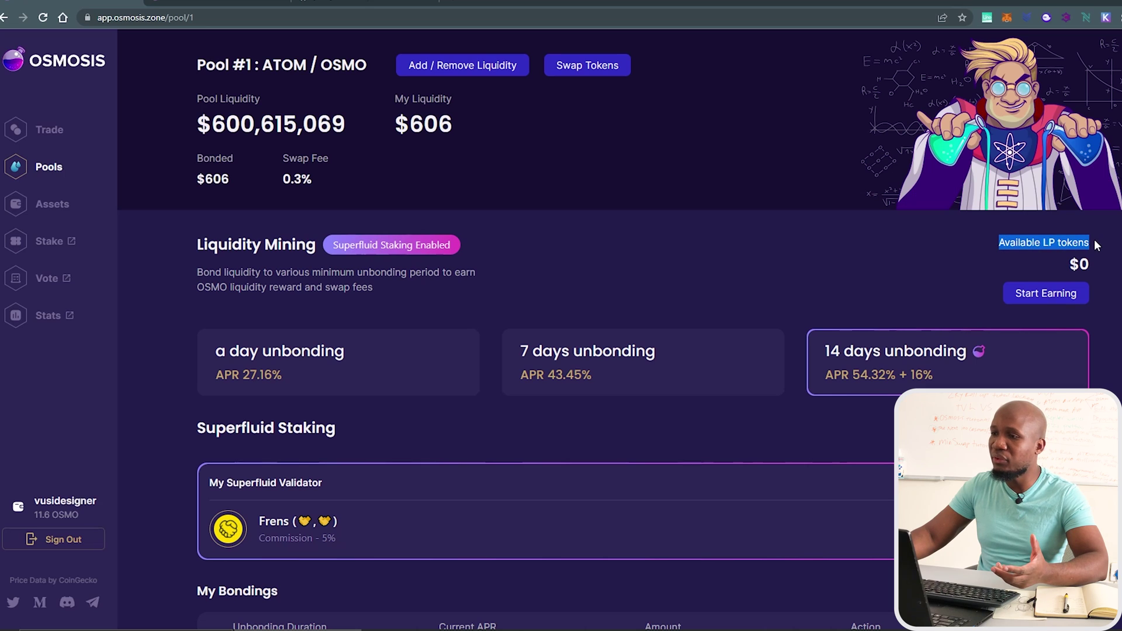
- Open the Bond LP tokens dialog and compare the one-day unbonding period with the 14-day one, leaving 14 days selected
{"action": "left_click", "coordinate": [1037, 300]}
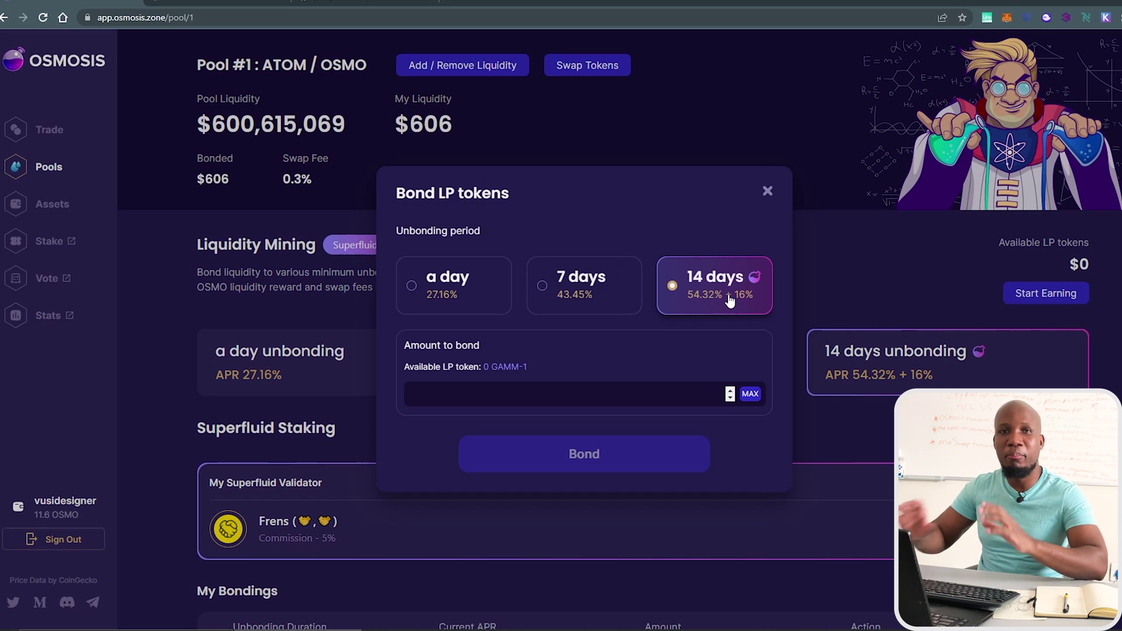
{"action": "left_click", "coordinate": [444, 301]}
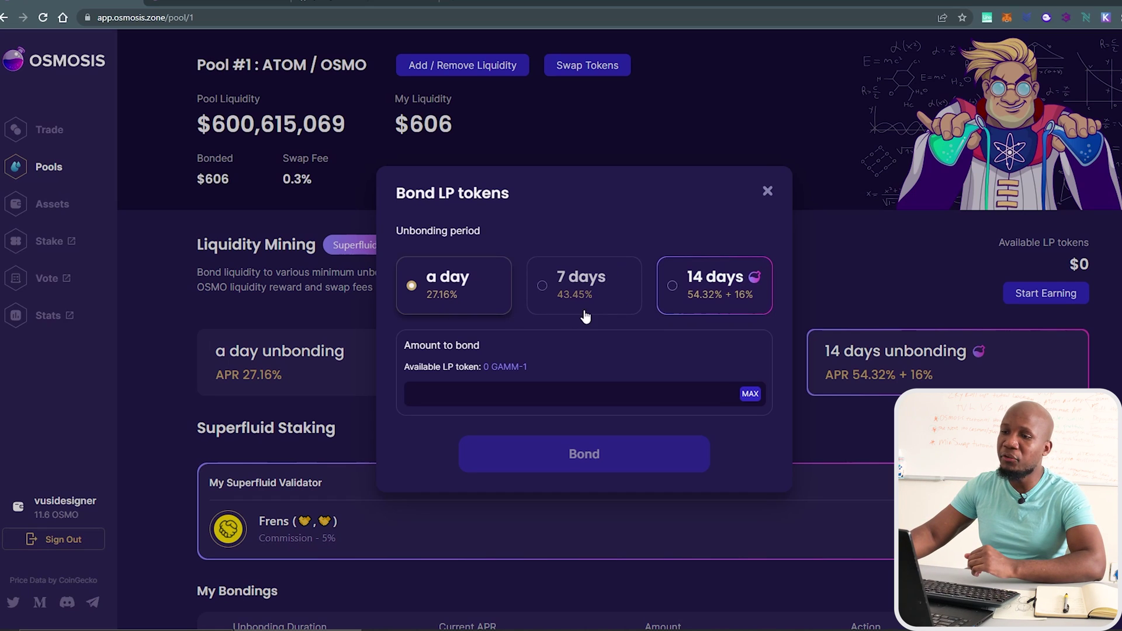
{"action": "left_click", "coordinate": [707, 305]}
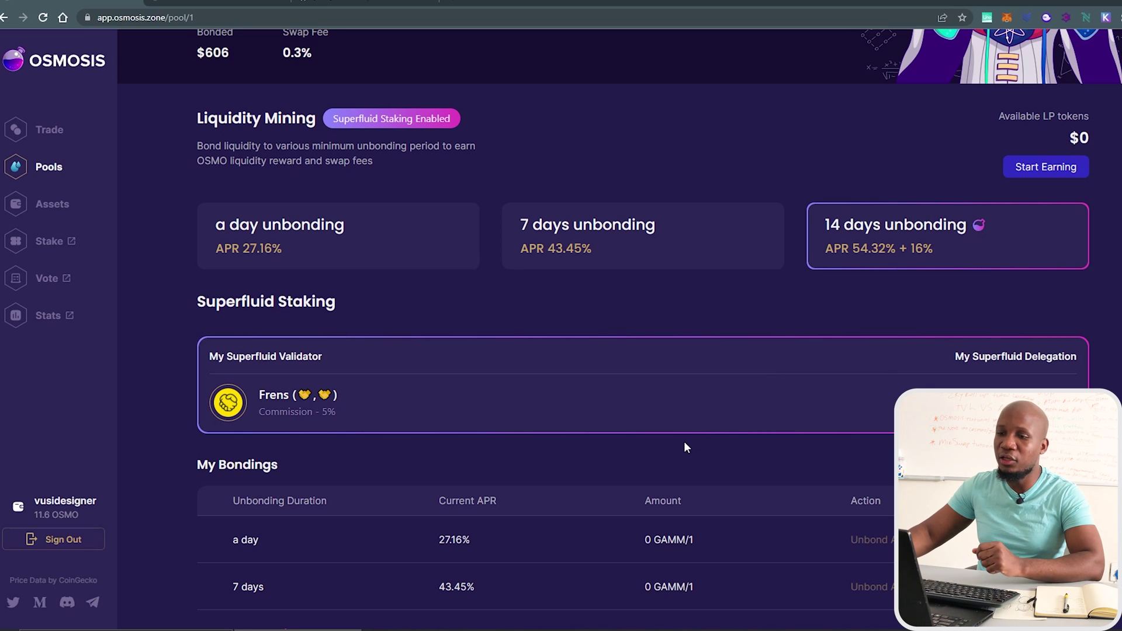
- Examine the pool's bondings, the personal OSMO amount in the Pool Catalyst and the swap fee, and return to the Trade page
{"action": "scroll", "coordinate": [427, 413], "scroll_direction": "down", "scroll_amount": 5}
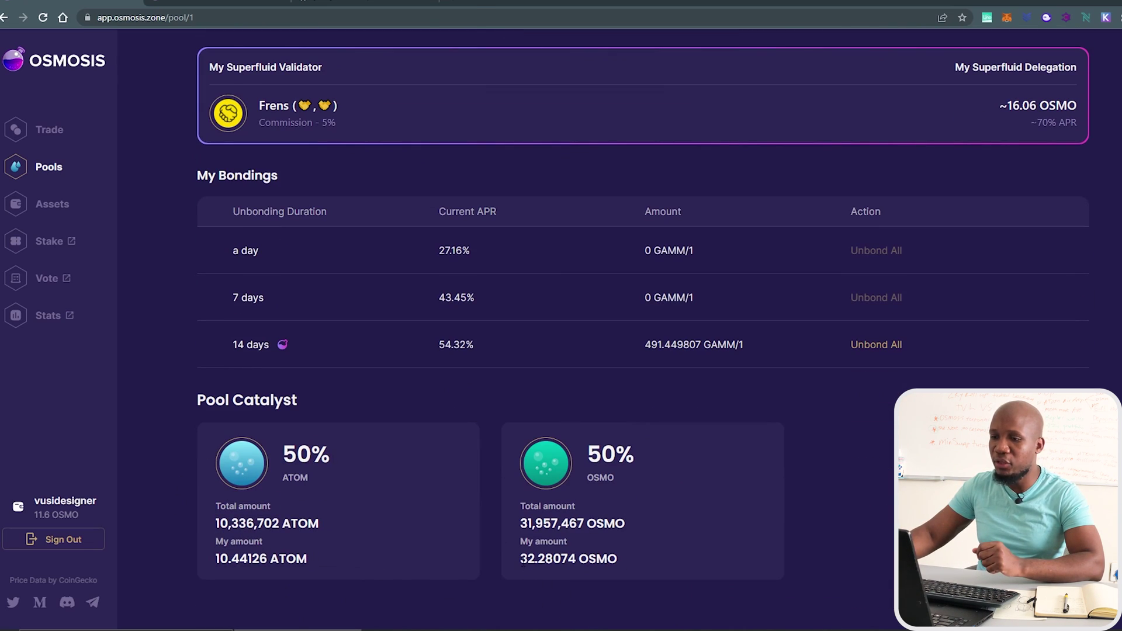
{"action": "left_click_drag", "start_coordinate": [521, 558], "coordinate": [638, 560]}
{"action": "left_click", "coordinate": [517, 567]}
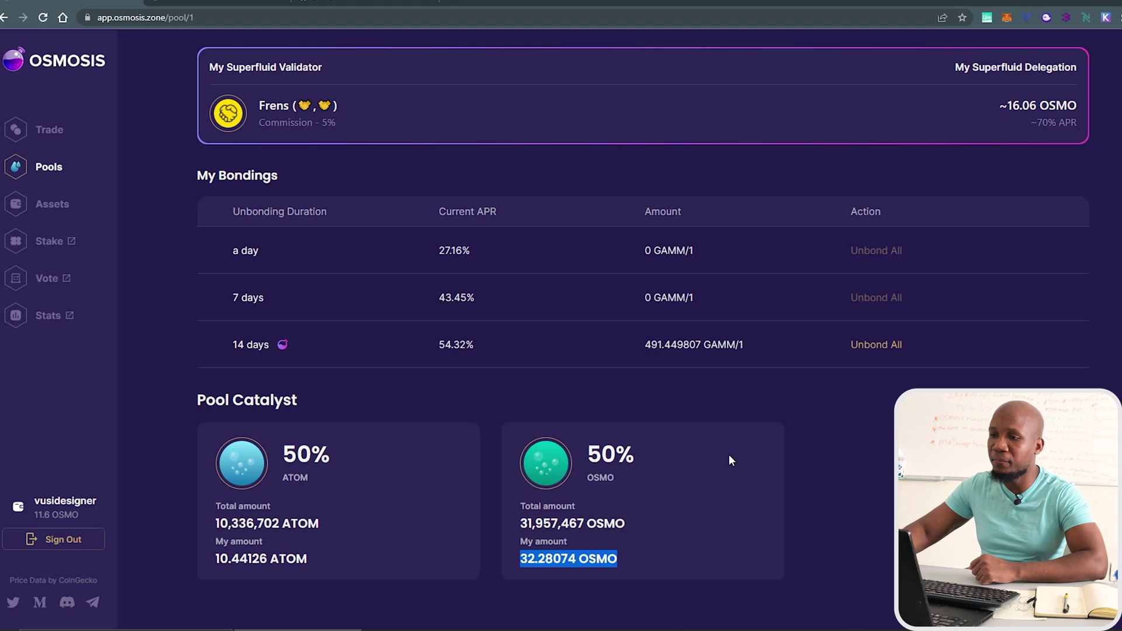
{"action": "scroll", "coordinate": [710, 458], "scroll_direction": "up", "scroll_amount": 5}
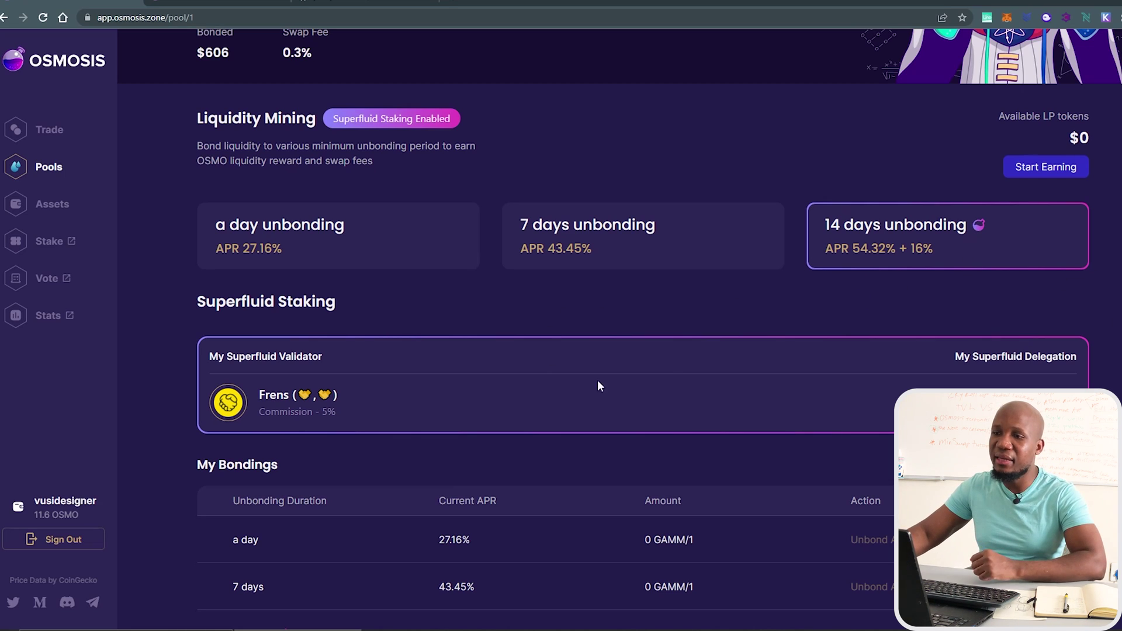
{"action": "scroll", "coordinate": [595, 303], "scroll_direction": "up", "scroll_amount": 2}
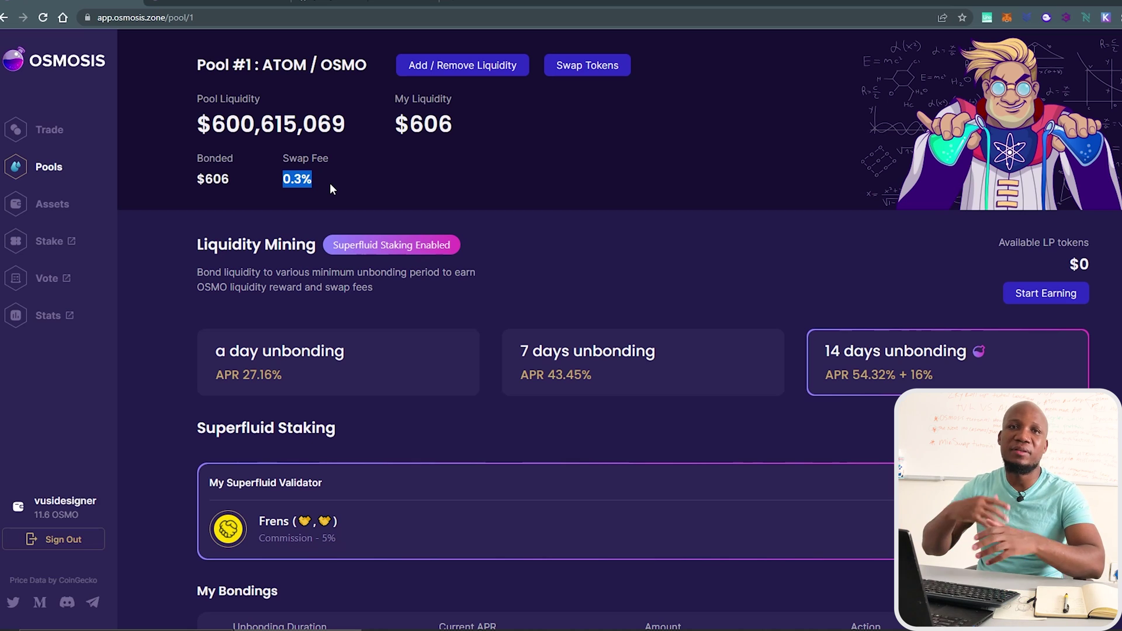
{"action": "left_click", "coordinate": [47, 131]}
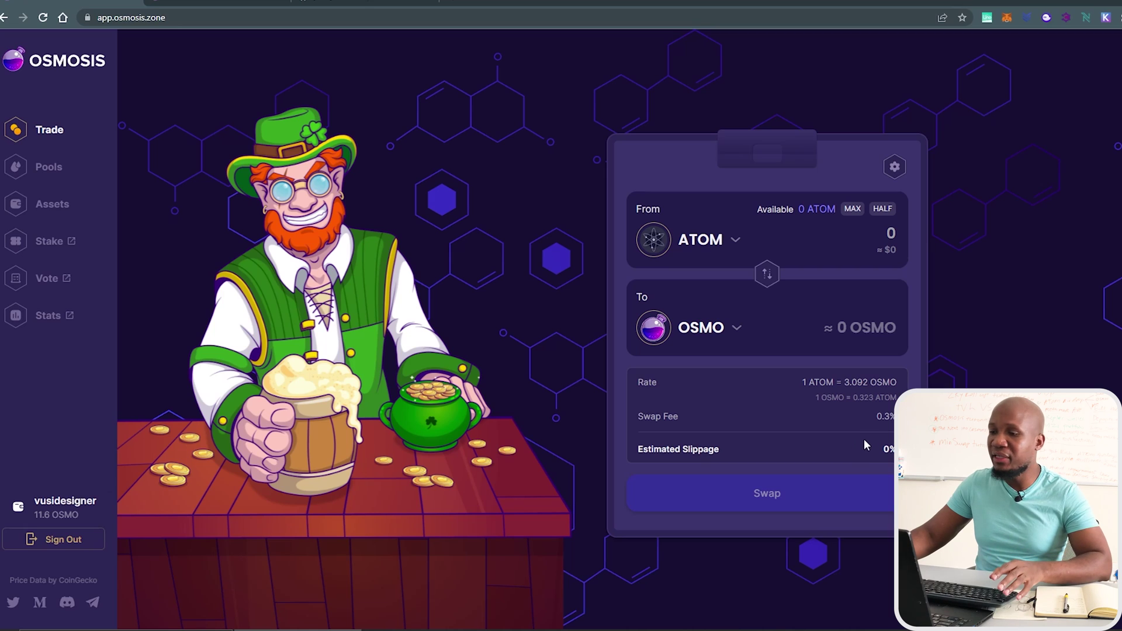
- Check the swap fee on the Trade page and view the Pools page
{"action": "double_click", "coordinate": [881, 416]}
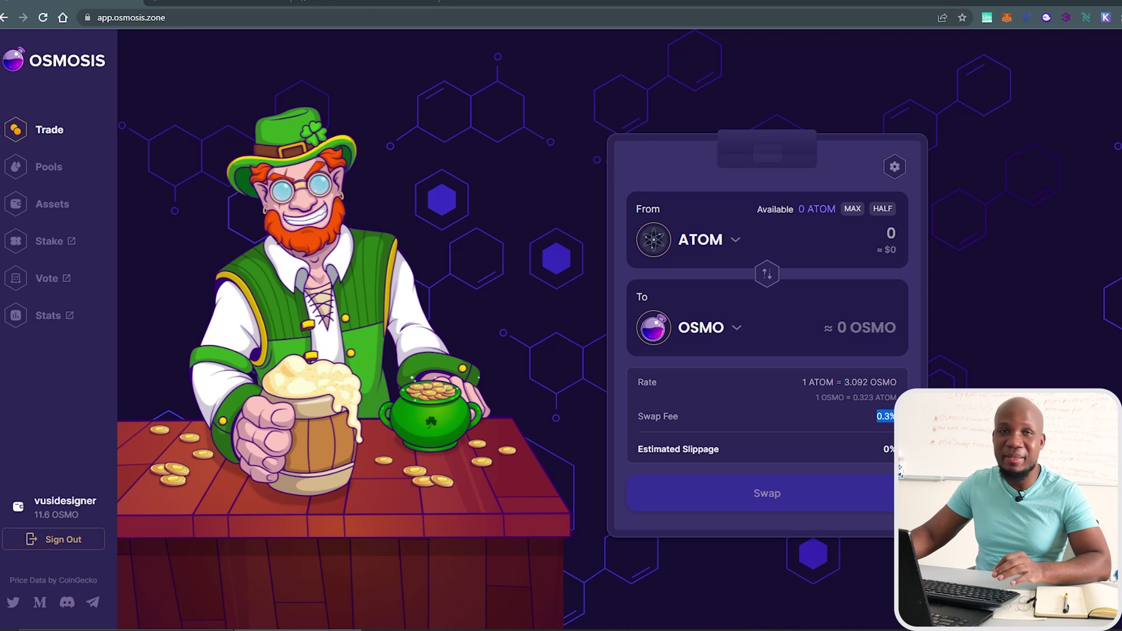
{"action": "left_click", "coordinate": [48, 174]}
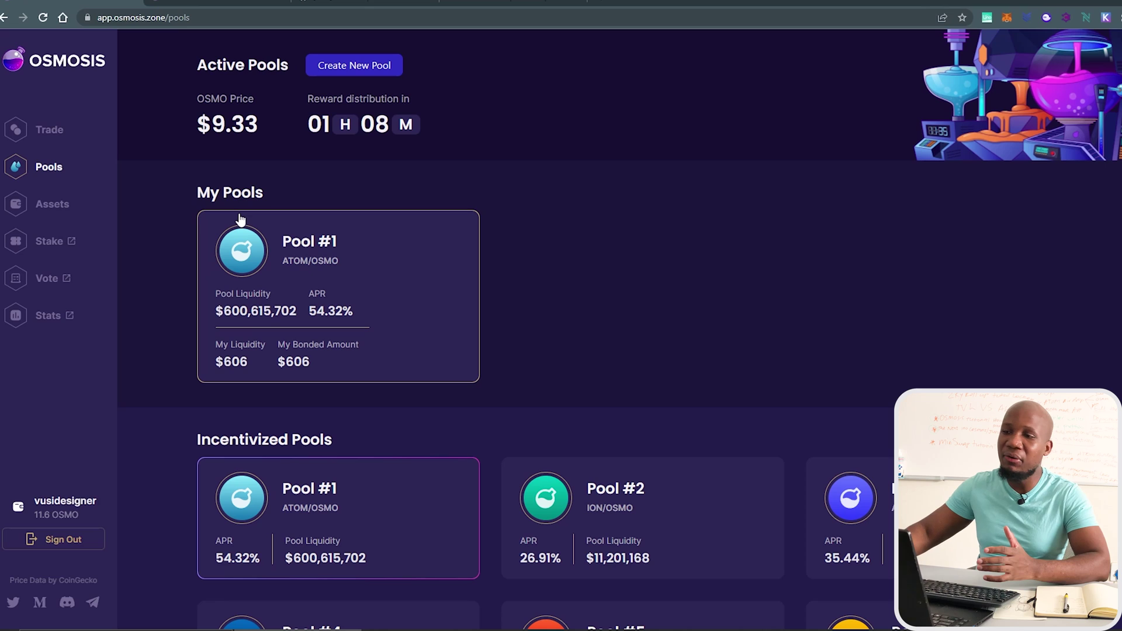
- Switch to the Cosmos Airdrops site and examine the snapshot dates and staking requirements of claimable airdrops, including Asset Mantle, Marble DAO and Shade
{"action": "left_click", "coordinate": [512, 3]}
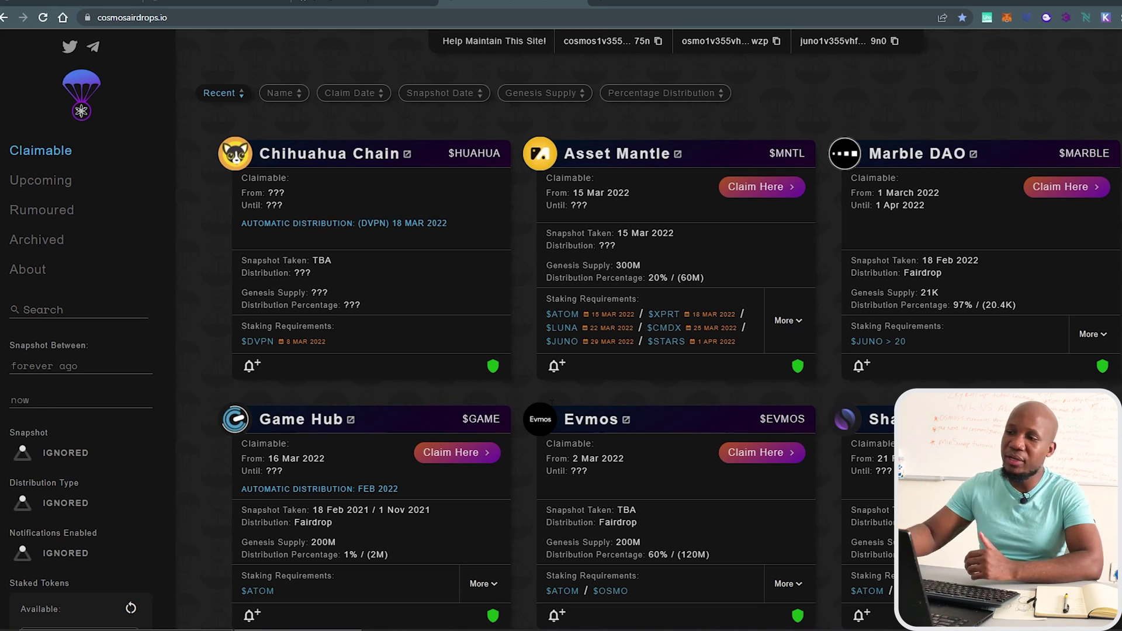
{"action": "scroll", "coordinate": [707, 368], "scroll_direction": "down", "scroll_amount": 5}
{"action": "scroll", "coordinate": [630, 339], "scroll_direction": "up", "scroll_amount": 5}
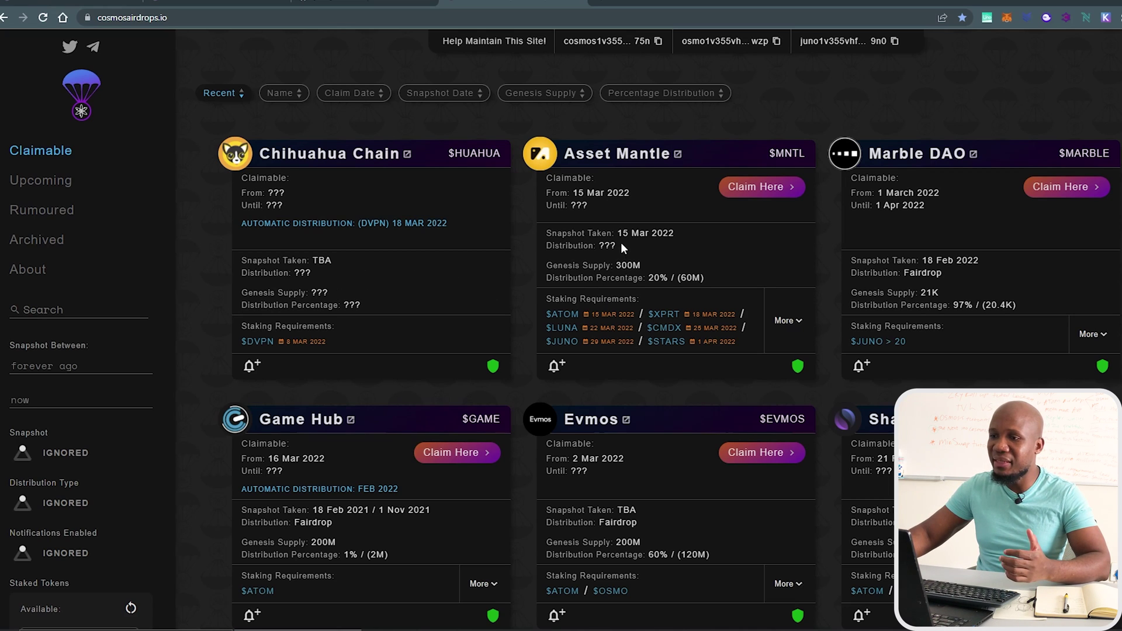
{"action": "left_click_drag", "start_coordinate": [622, 234], "coordinate": [683, 236]}
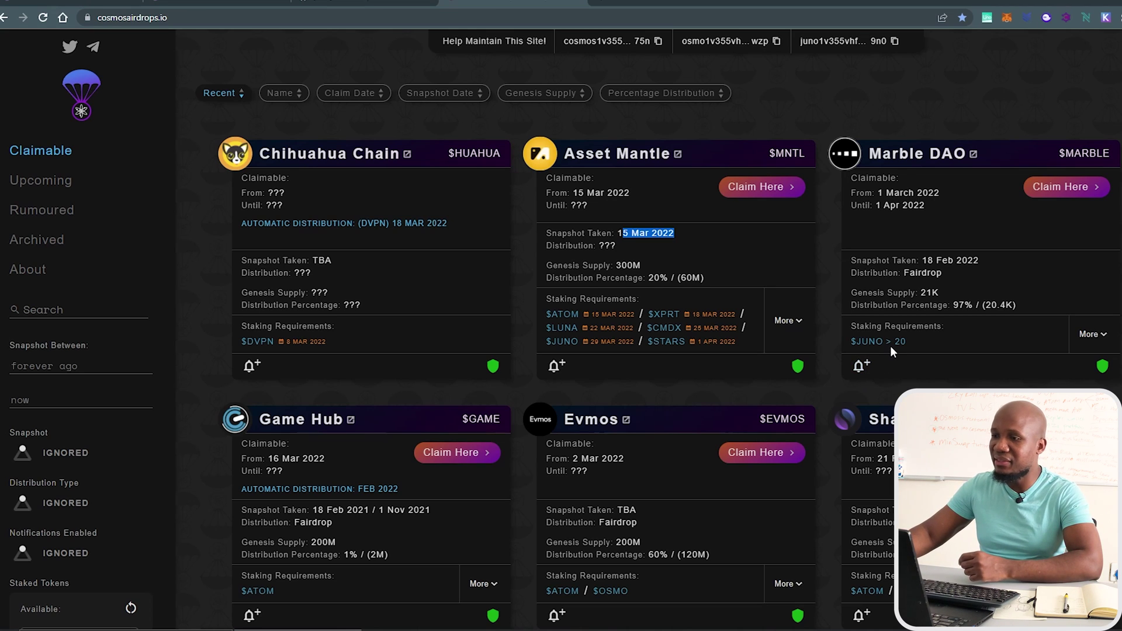
{"action": "left_click_drag", "start_coordinate": [894, 345], "coordinate": [921, 345]}
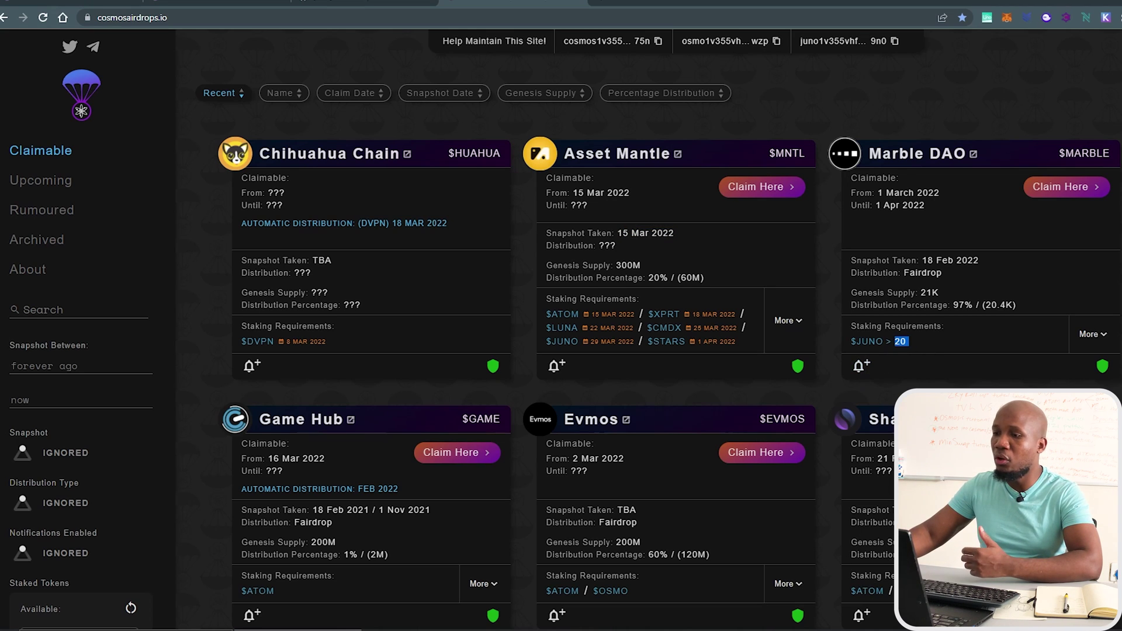
{"action": "scroll", "coordinate": [672, 327], "scroll_direction": "down", "scroll_amount": 5}
{"action": "left_click", "coordinate": [861, 310]}
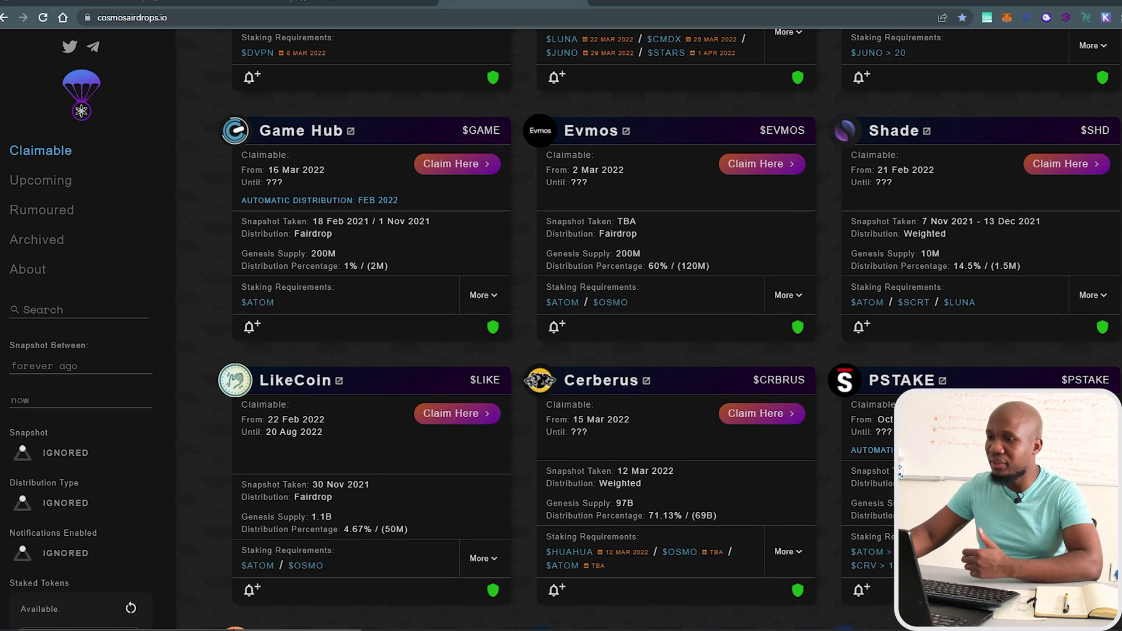
{"action": "left_click_drag", "start_coordinate": [939, 302], "coordinate": [983, 303]}
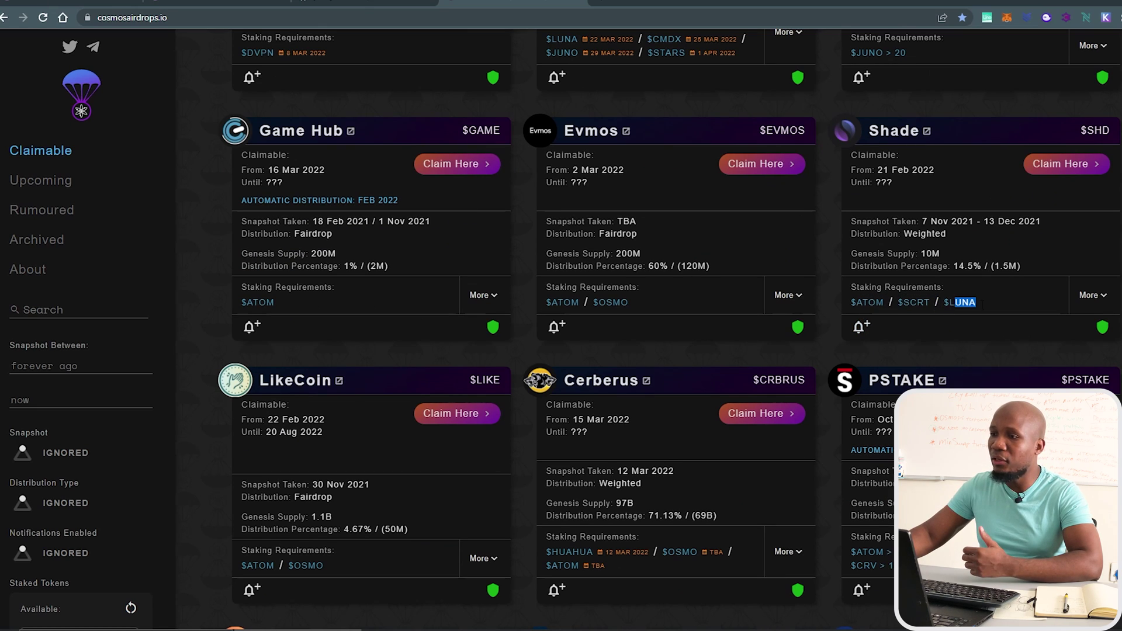
{"action": "scroll", "coordinate": [563, 444], "scroll_direction": "up", "scroll_amount": 5}
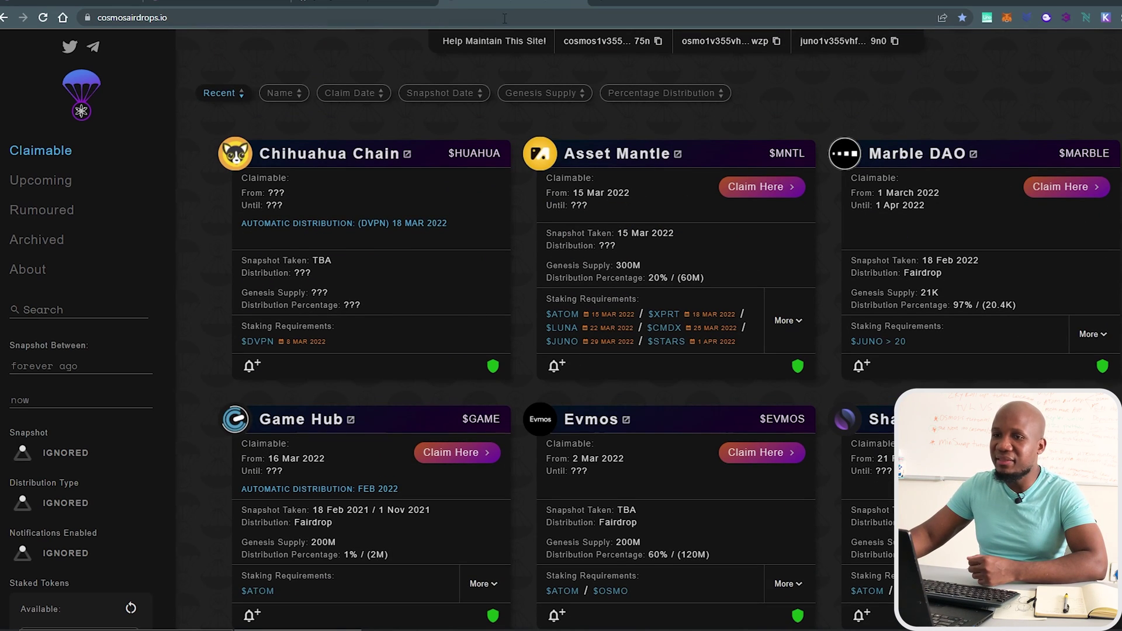
- Return to Osmosis and open the Osmosis staking page in Keplr, both from the site and from the wallet extension
{"action": "left_click", "coordinate": [176, 3]}
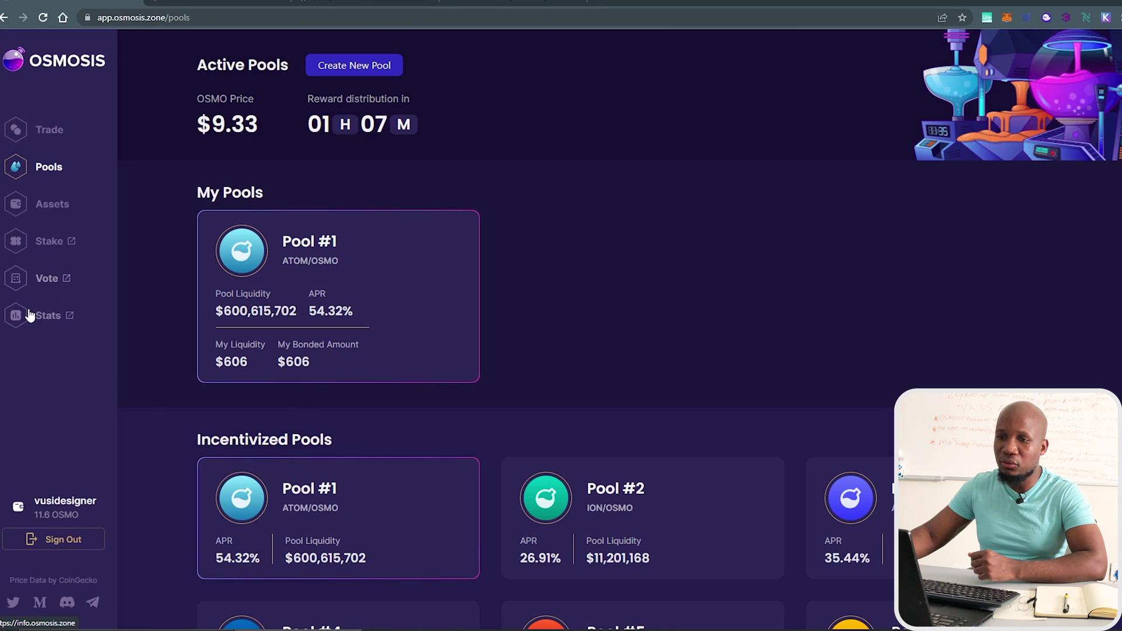
{"action": "left_click", "coordinate": [47, 244]}
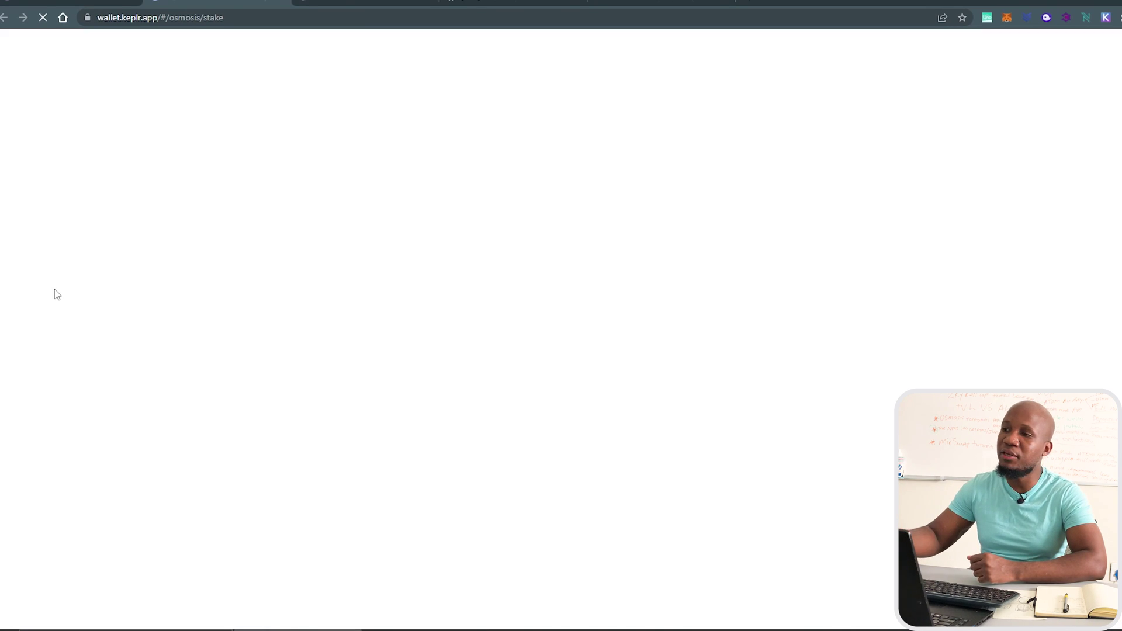
{"action": "left_click", "coordinate": [1104, 17]}
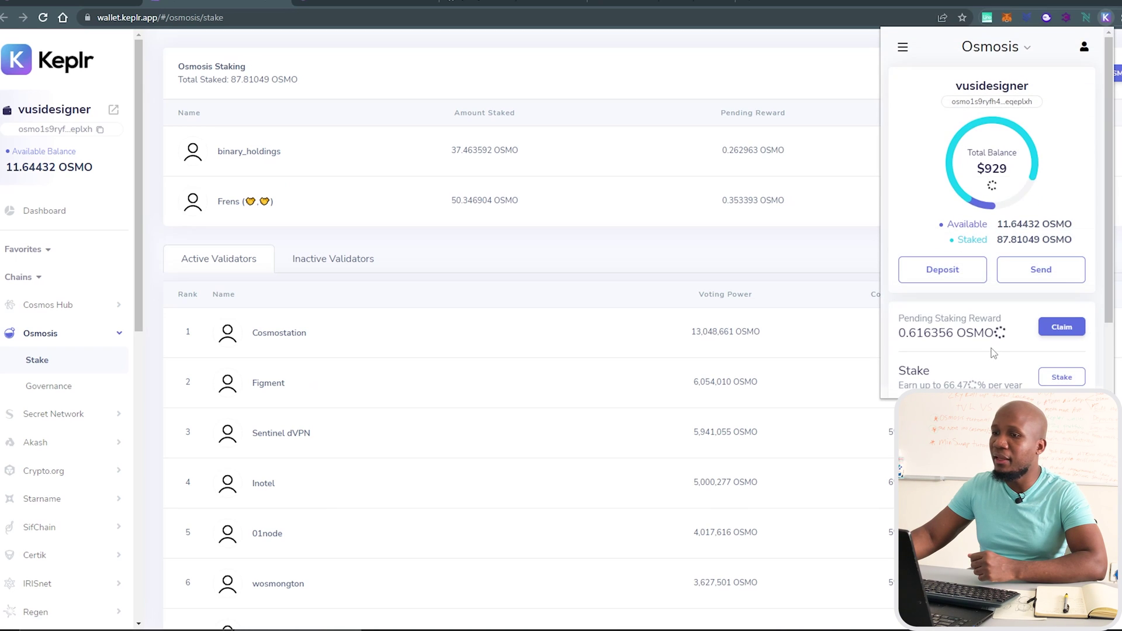
{"action": "left_click", "coordinate": [1058, 378]}
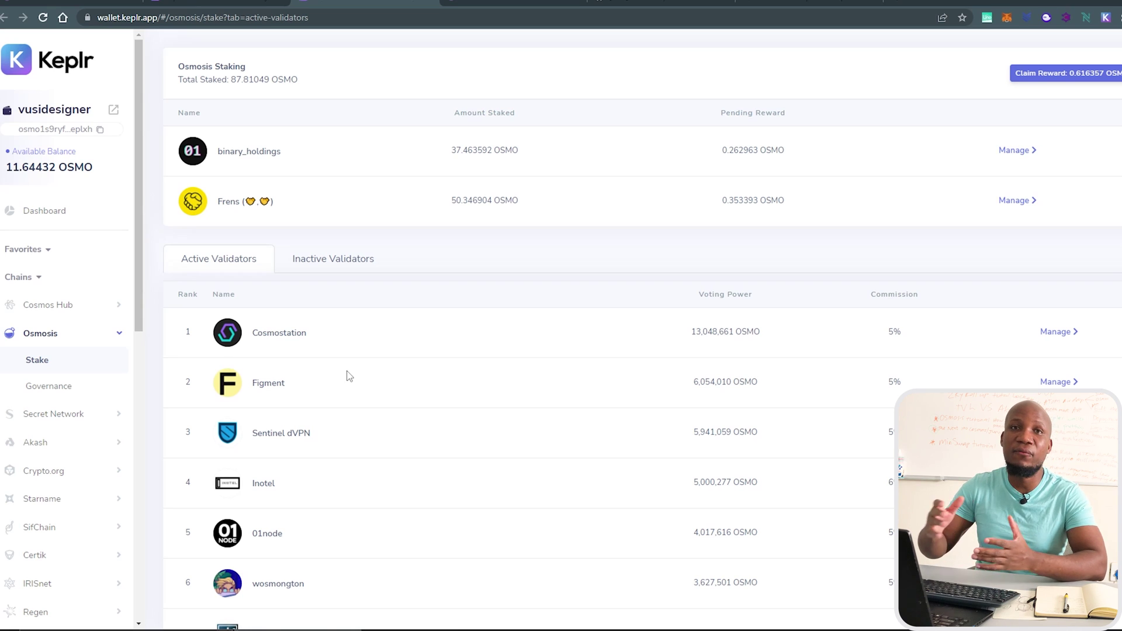
- Check the available and staked OSMO in the Keplr wallet and look through the list of active validators
{"action": "left_click", "coordinate": [1105, 19]}
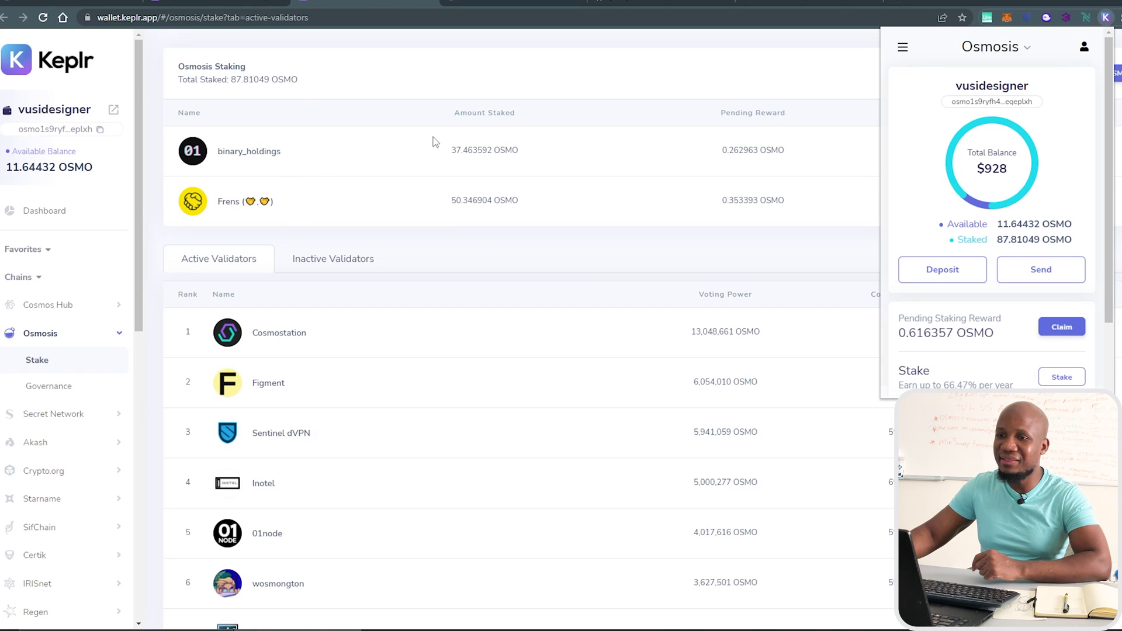
{"action": "left_click", "coordinate": [450, 221]}
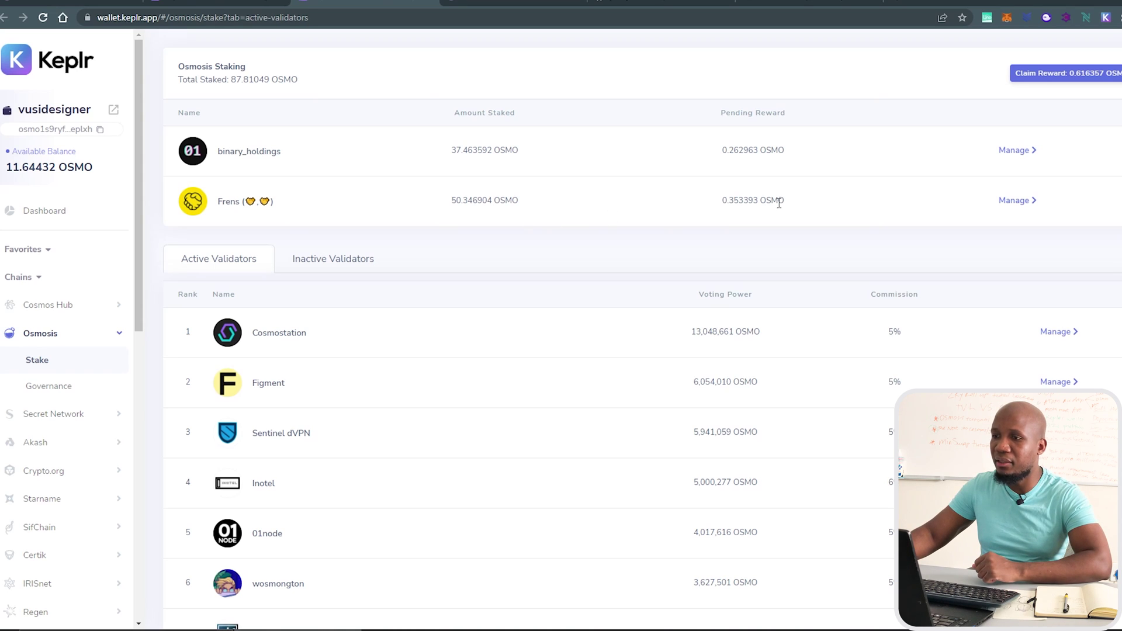
{"action": "scroll", "coordinate": [374, 420], "scroll_direction": "down", "scroll_amount": 20}
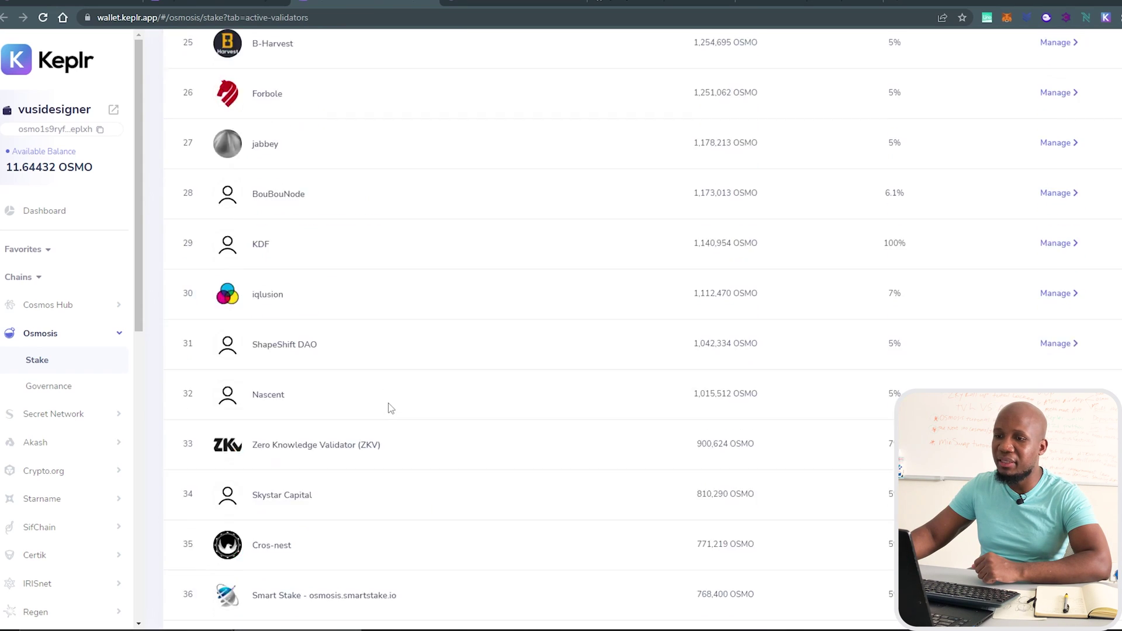
{"action": "scroll", "coordinate": [387, 403], "scroll_direction": "up", "scroll_amount": 20}
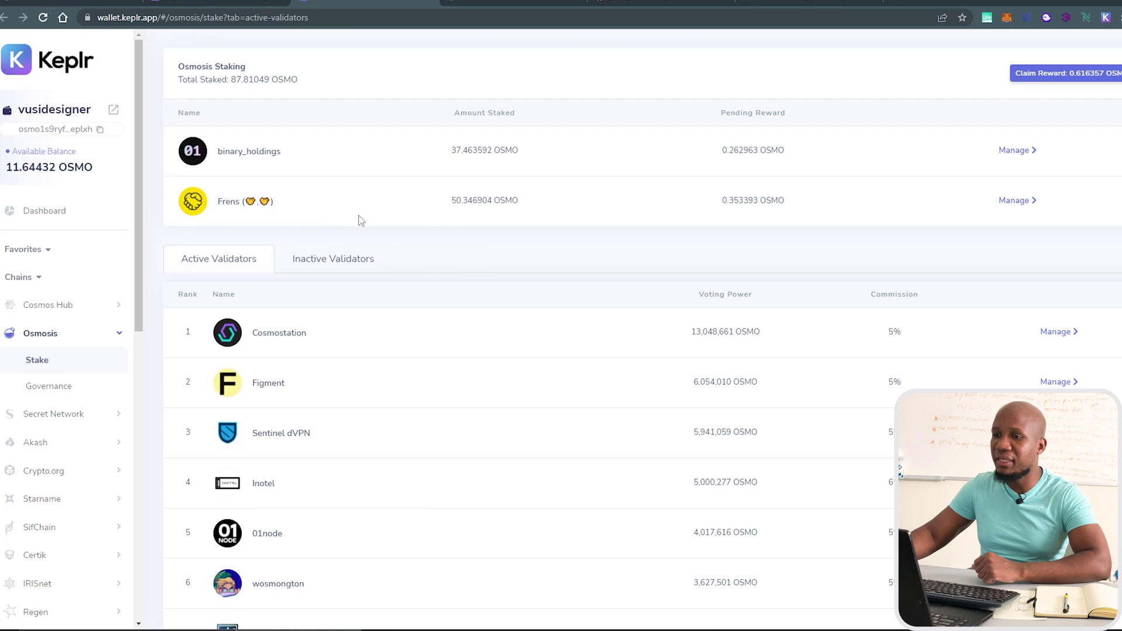
- Open the Frens validator's details, read the unbonding conditions in its undelegation form, and go back to the details
{"action": "left_click", "coordinate": [1015, 202]}
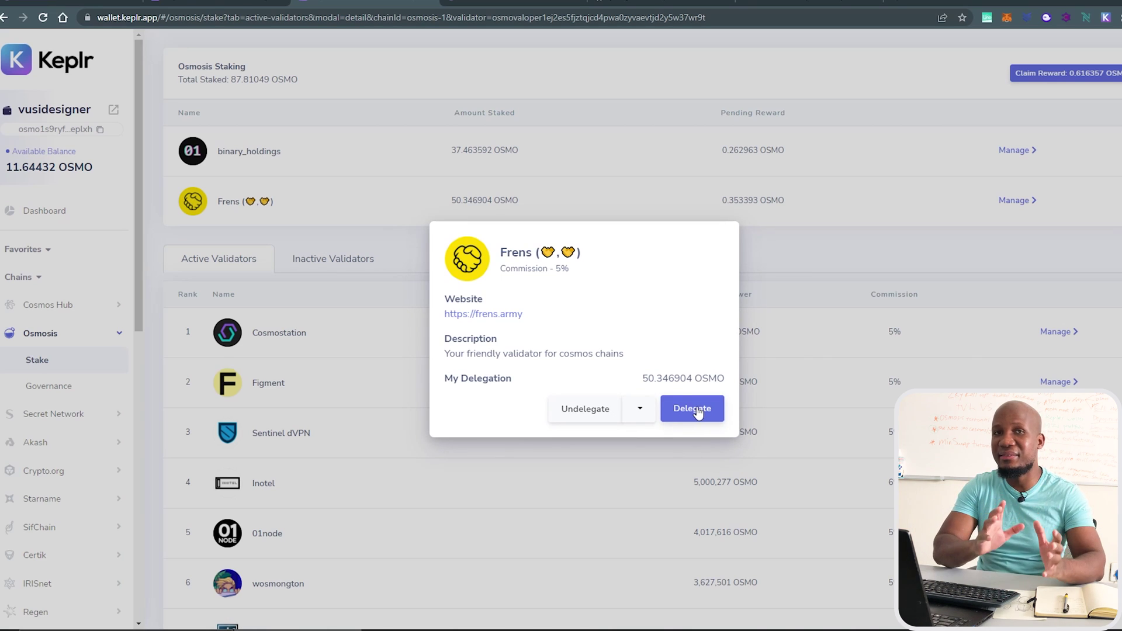
{"action": "left_click", "coordinate": [582, 413]}
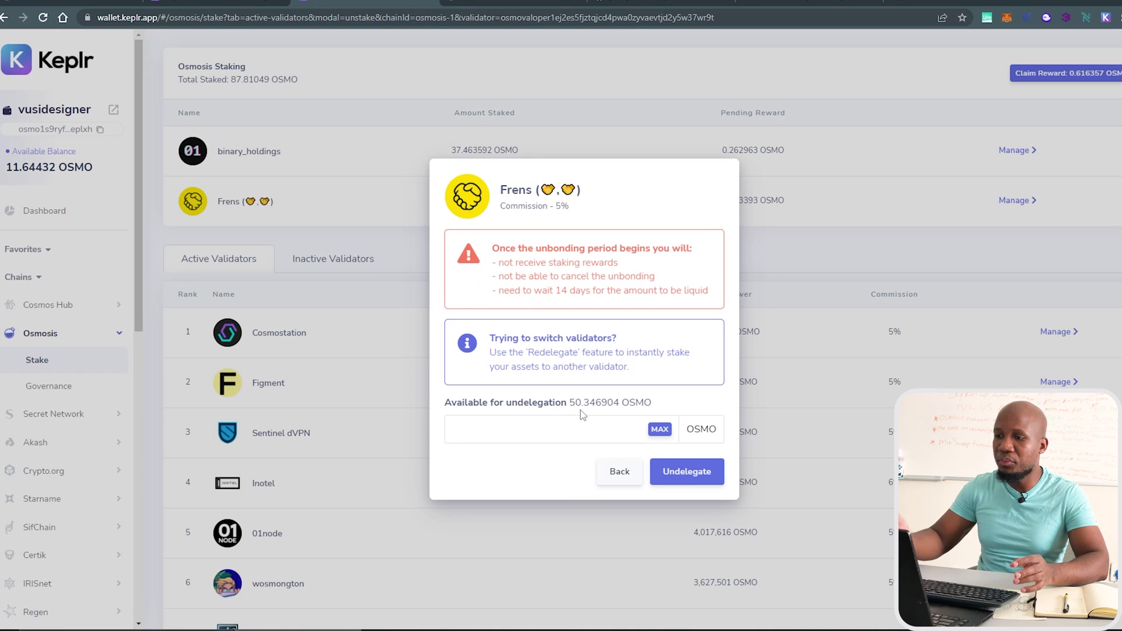
{"action": "left_click_drag", "start_coordinate": [503, 290], "coordinate": [671, 295]}
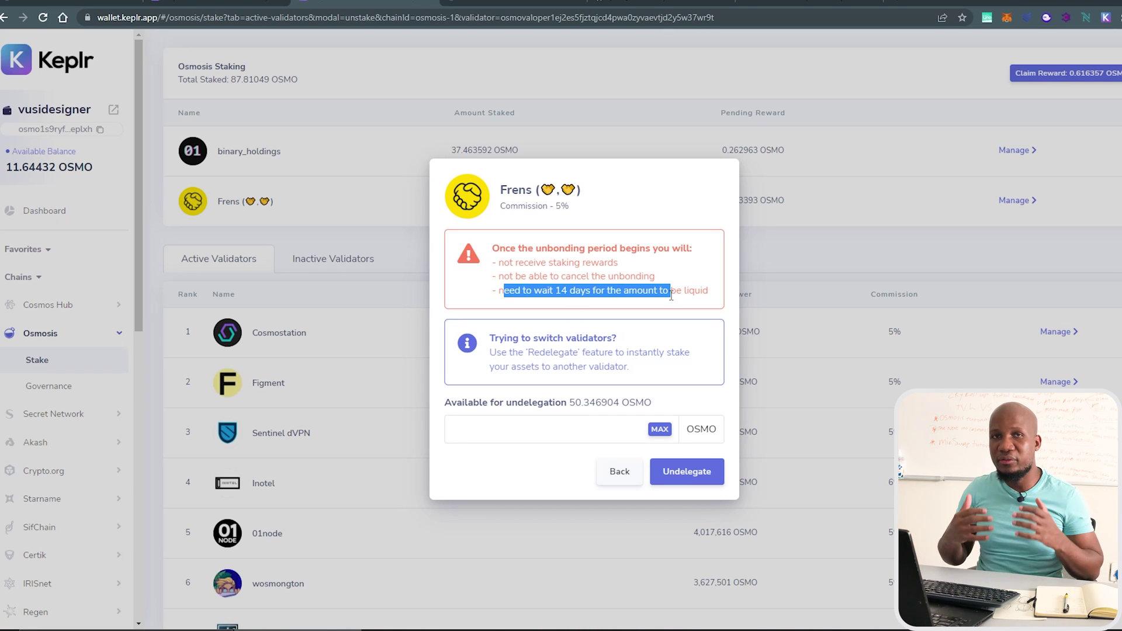
{"action": "left_click", "coordinate": [618, 471]}
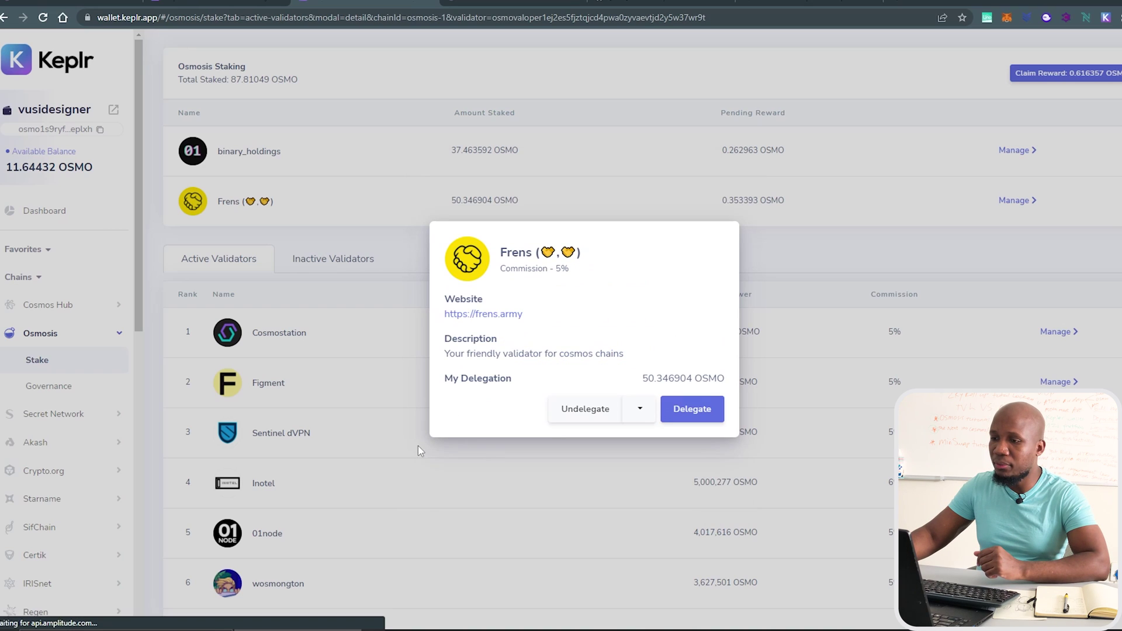
- Delegate the maximum available amount, 11.64432 OSMO, to the Frens validator and approve the transaction in Keplr
{"action": "left_click", "coordinate": [681, 411]}
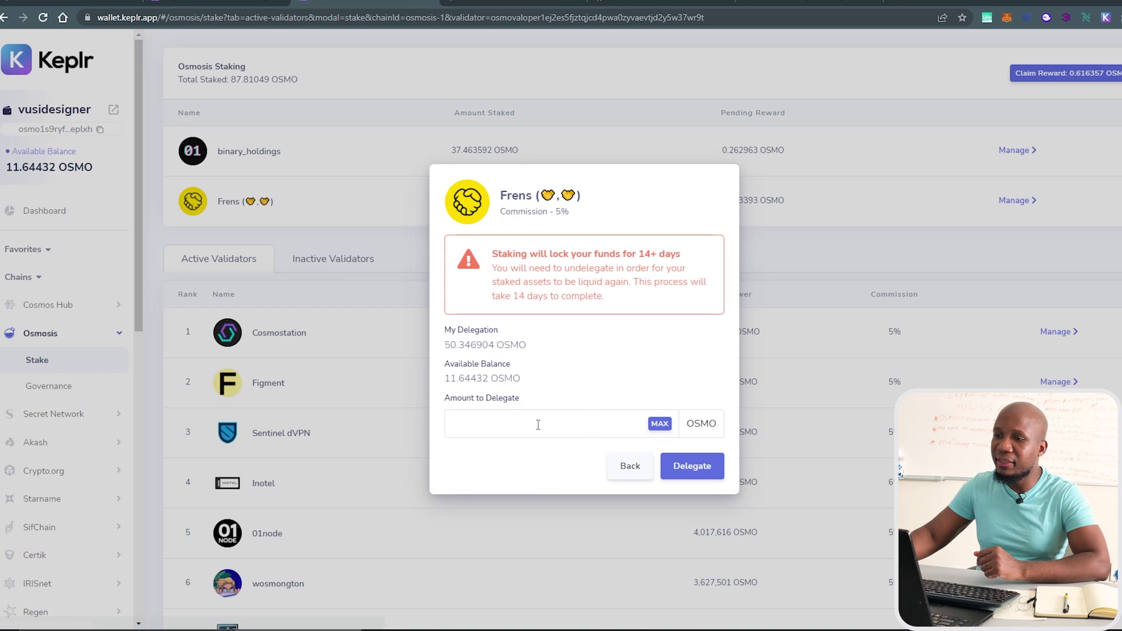
{"action": "left_click", "coordinate": [661, 425]}
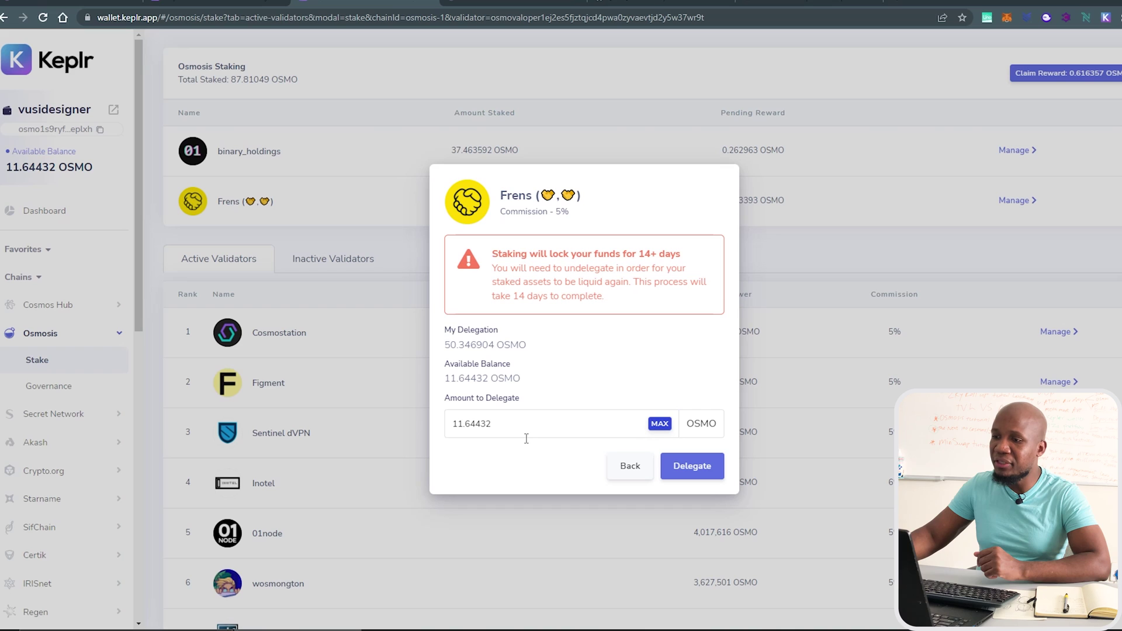
{"action": "left_click", "coordinate": [703, 468]}
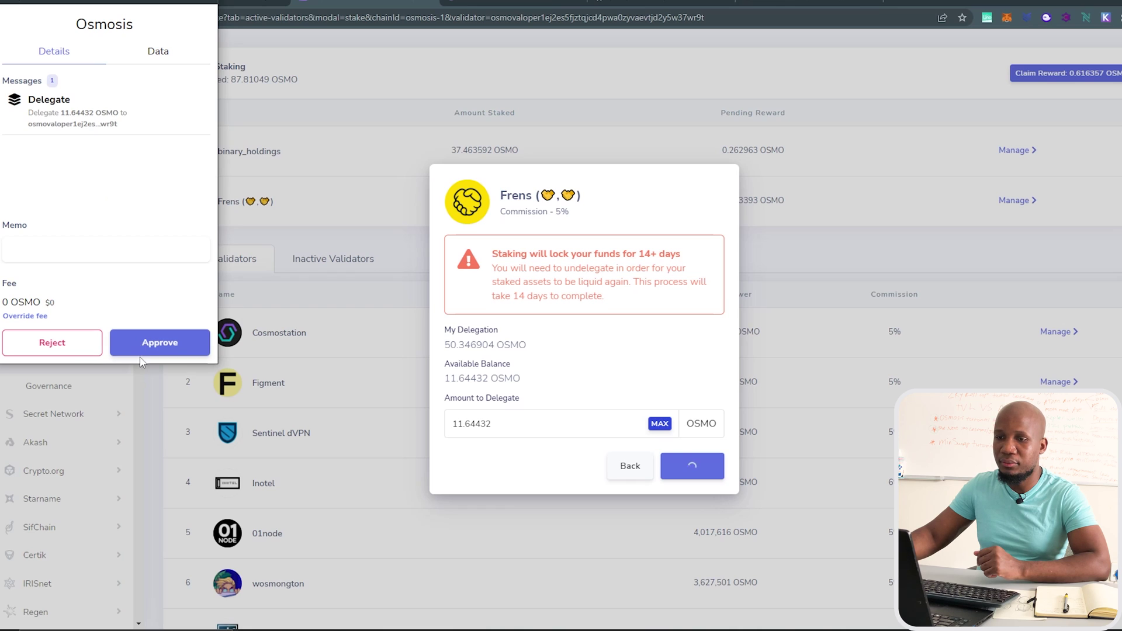
{"action": "left_click", "coordinate": [159, 344]}
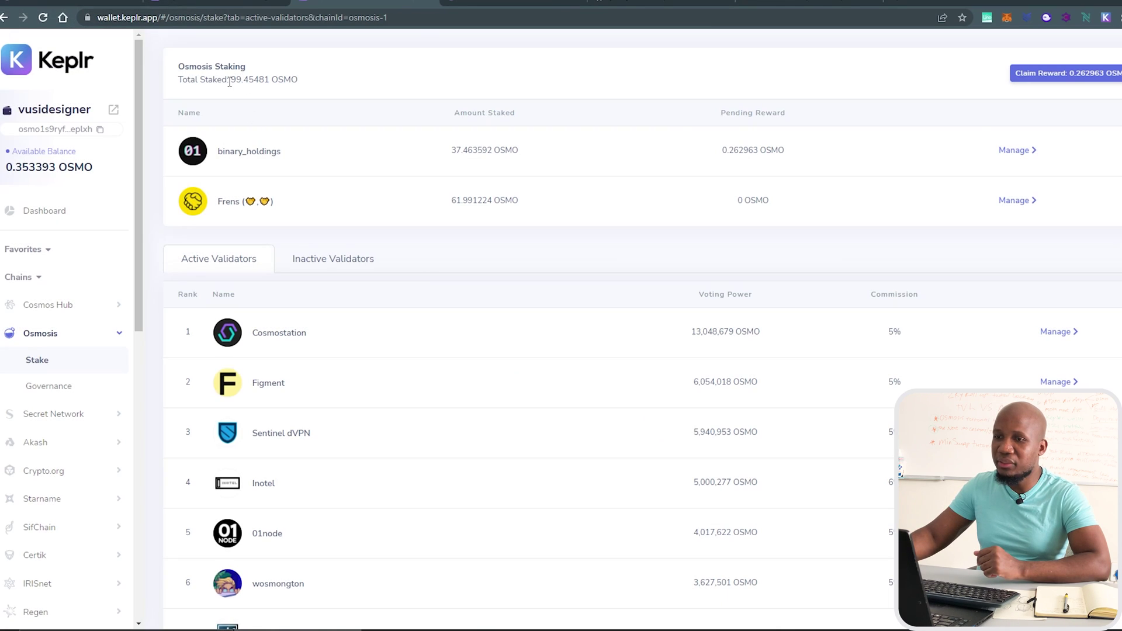
- Check the total staked OSMO on the staking page and compare it with the staked balance in the Keplr wallet
{"action": "left_click_drag", "start_coordinate": [230, 82], "coordinate": [284, 85]}
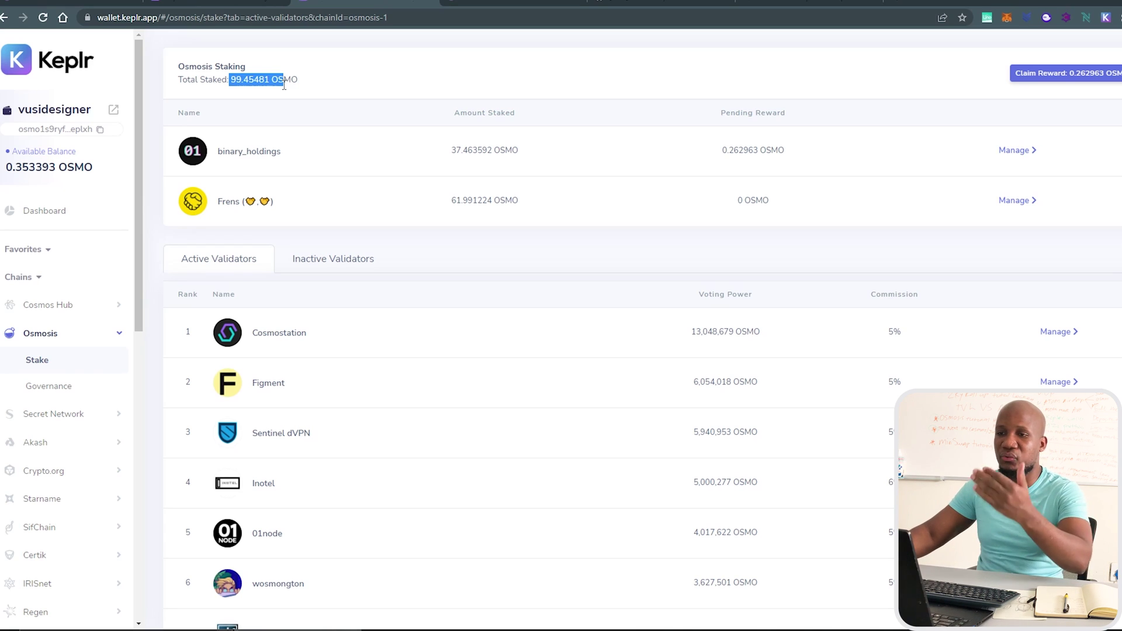
{"action": "left_click", "coordinate": [1106, 17]}
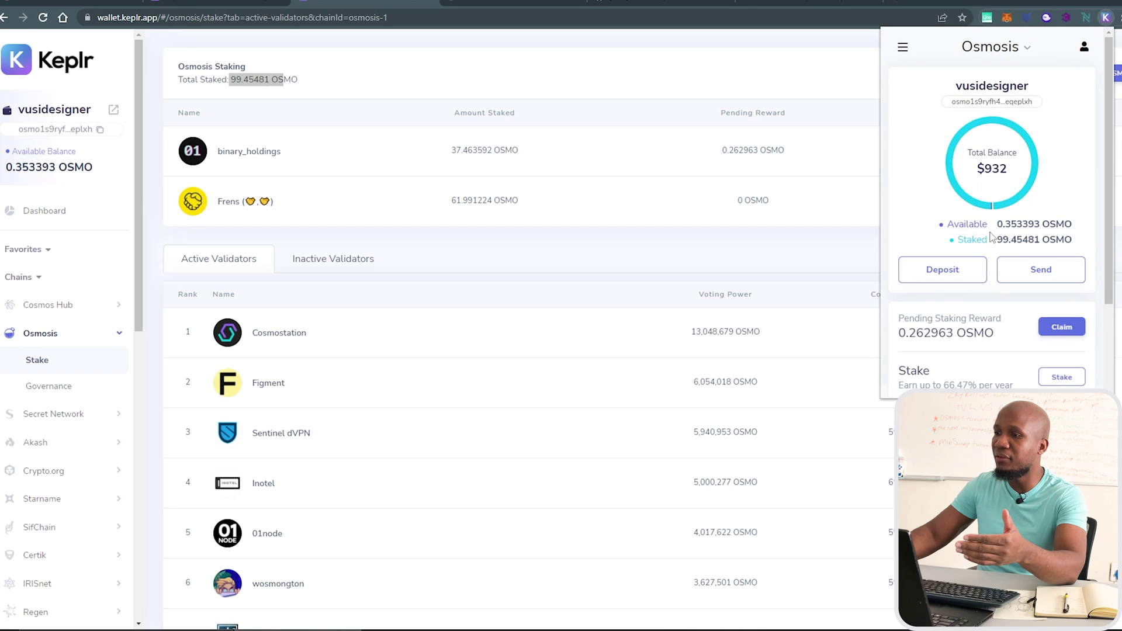
{"action": "left_click_drag", "start_coordinate": [999, 236], "coordinate": [1012, 238]}
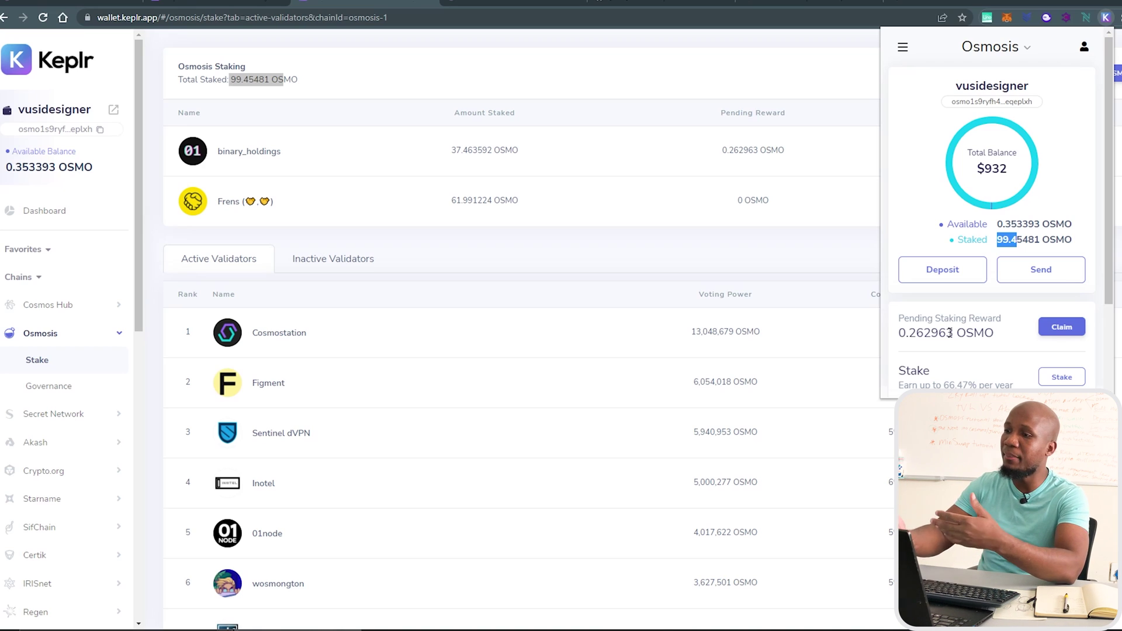
- Try to claim the pending OSMO staking reward in the Keplr wallet with the Average fee, and close the wallet
{"action": "left_click", "coordinate": [1055, 328]}
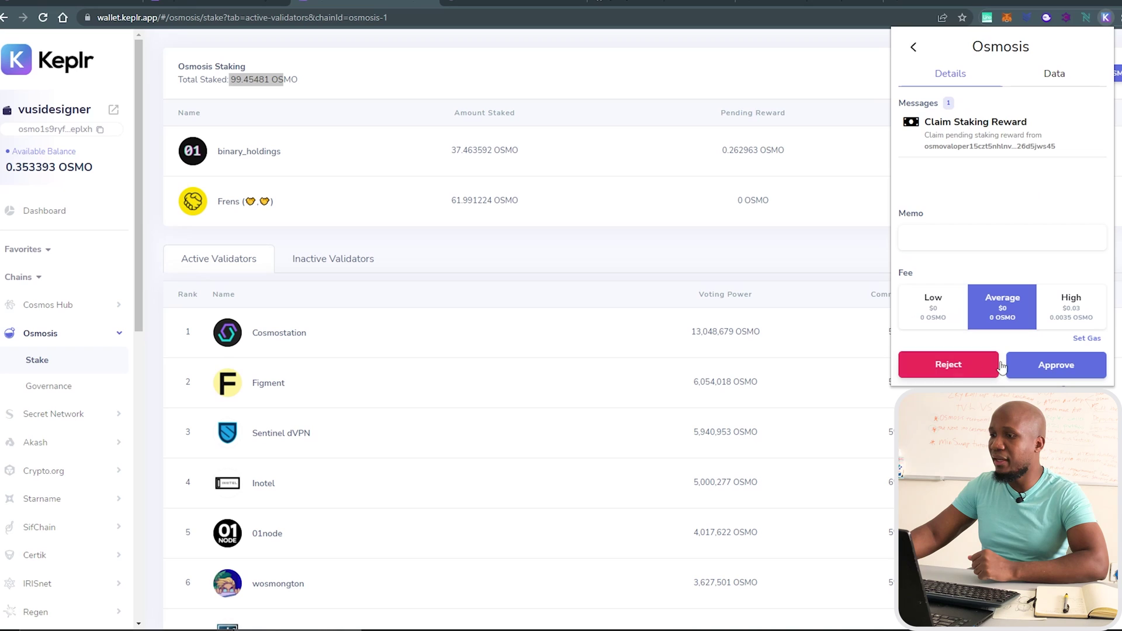
{"action": "left_click", "coordinate": [1050, 366]}
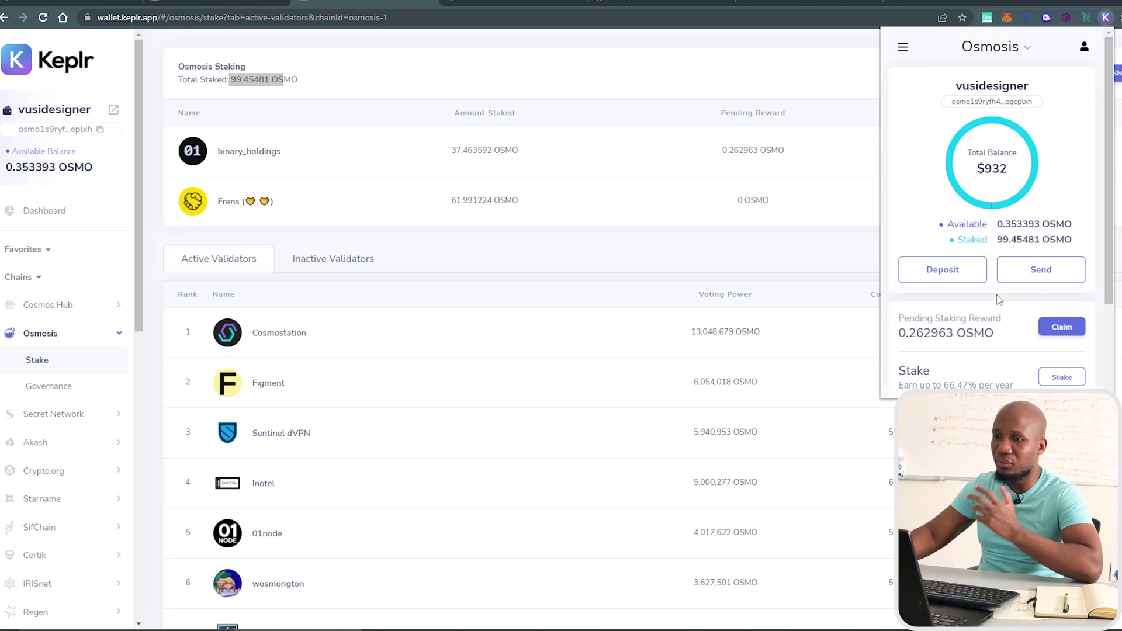
{"action": "left_click", "coordinate": [601, 243]}
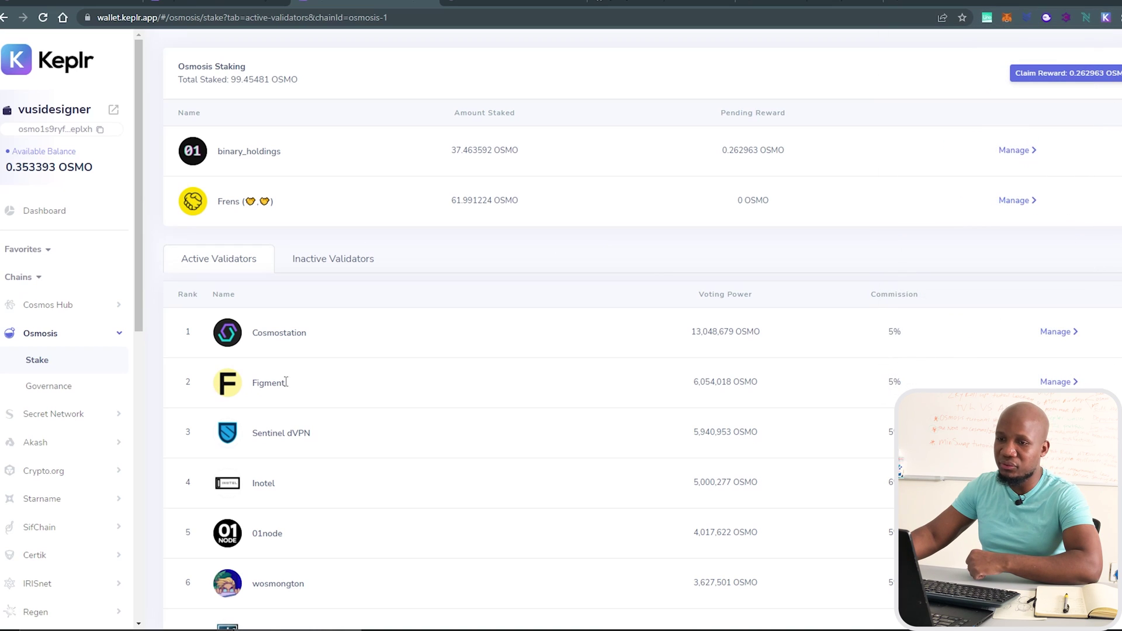
- Reopen the Frens validator's details and view its undelegation form
{"action": "left_click", "coordinate": [1014, 200]}
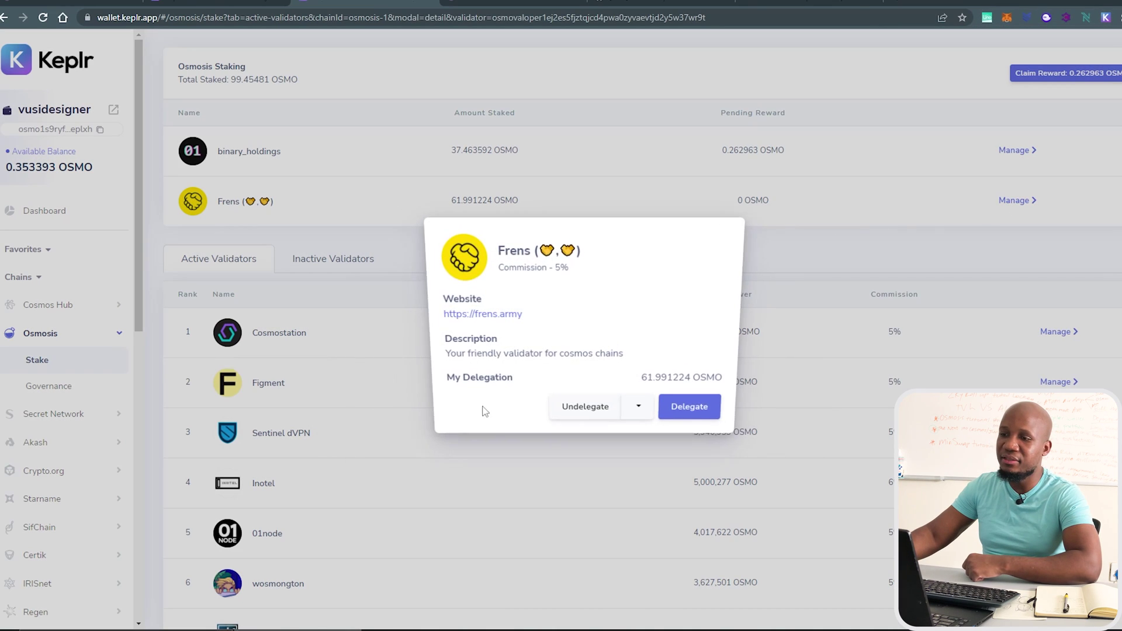
{"action": "left_click", "coordinate": [596, 416]}
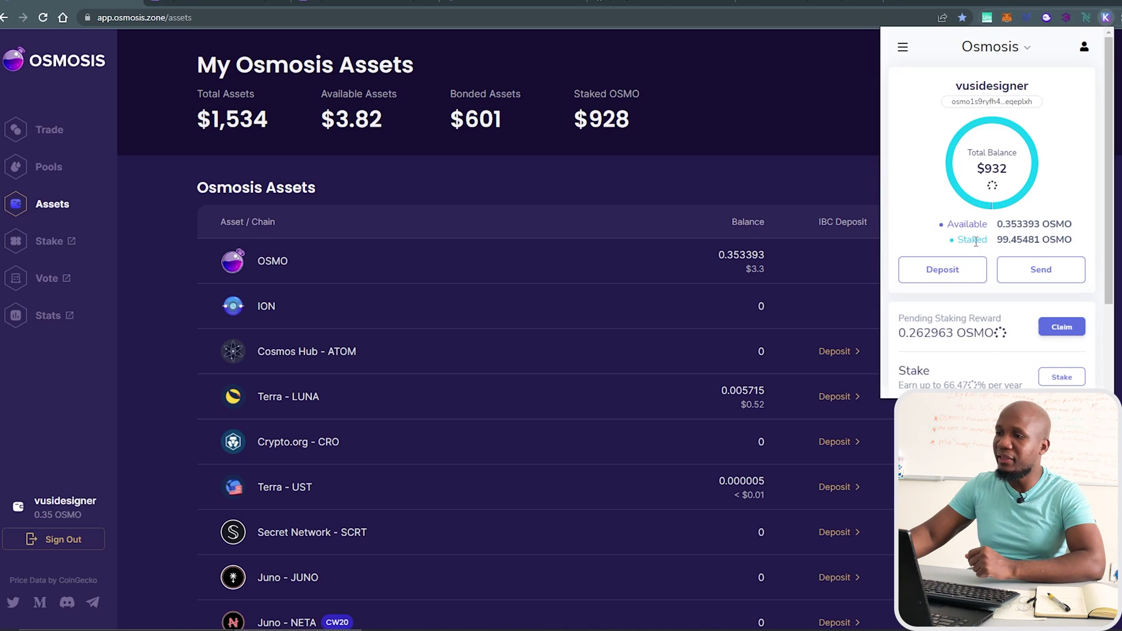
- Switch the Keplr wallet's network to Cosmos Hub from the Osmosis Assets page
{"action": "left_click", "coordinate": [1027, 48]}
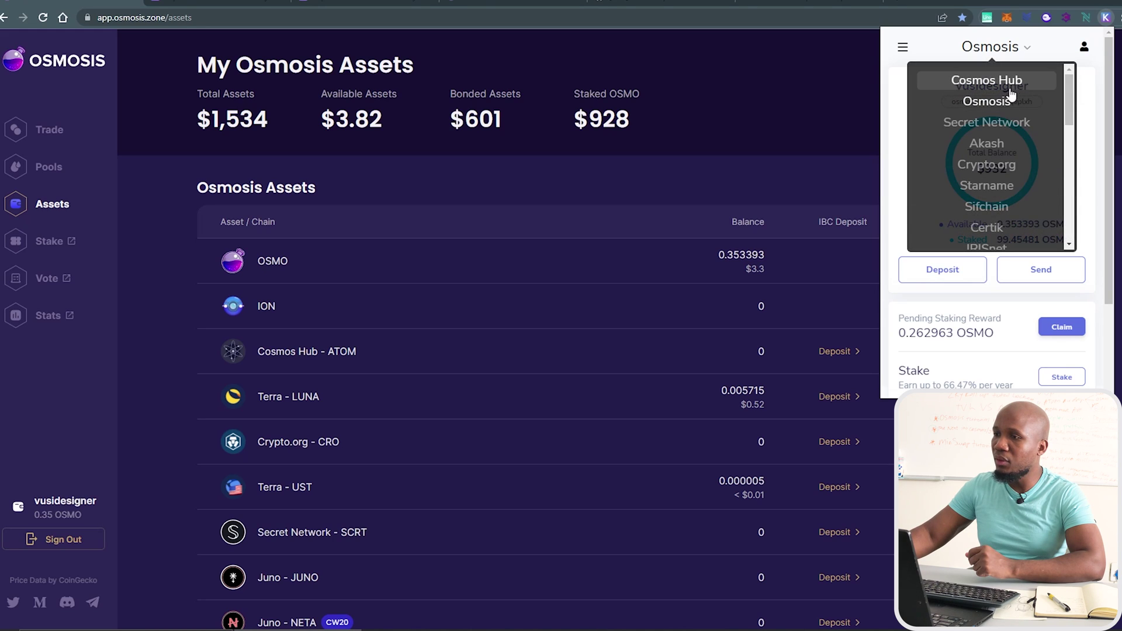
{"action": "left_click", "coordinate": [986, 80]}
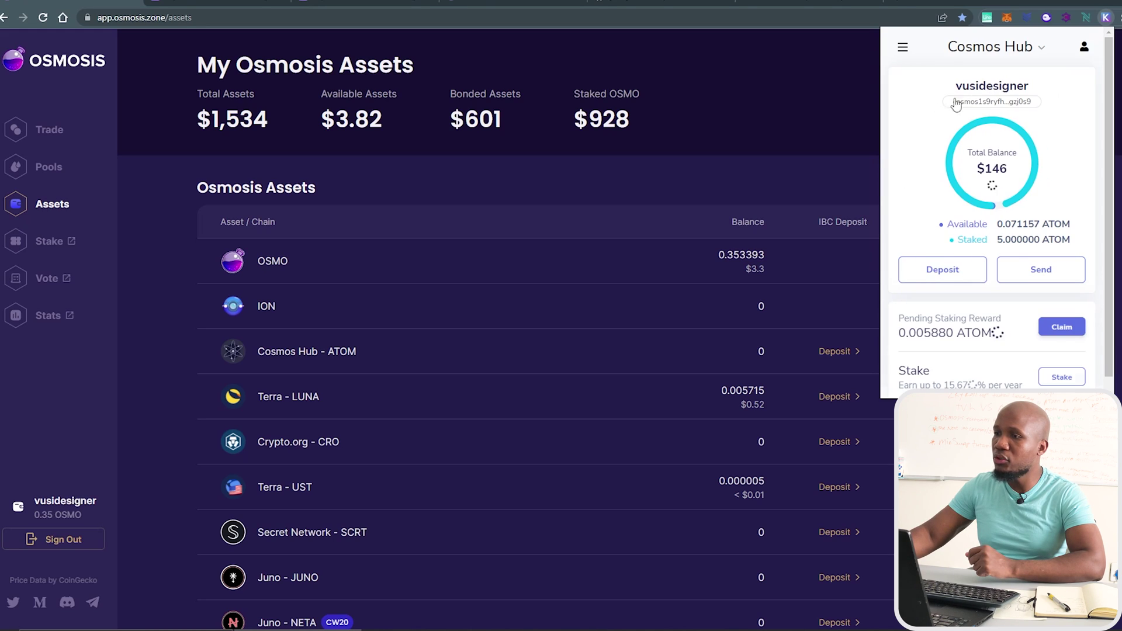
- Open the Cosmos Hub send form in the Keplr wallet, and look through the claimable airdrops on cosmosairdrops.io
{"action": "left_click", "coordinate": [1041, 270]}
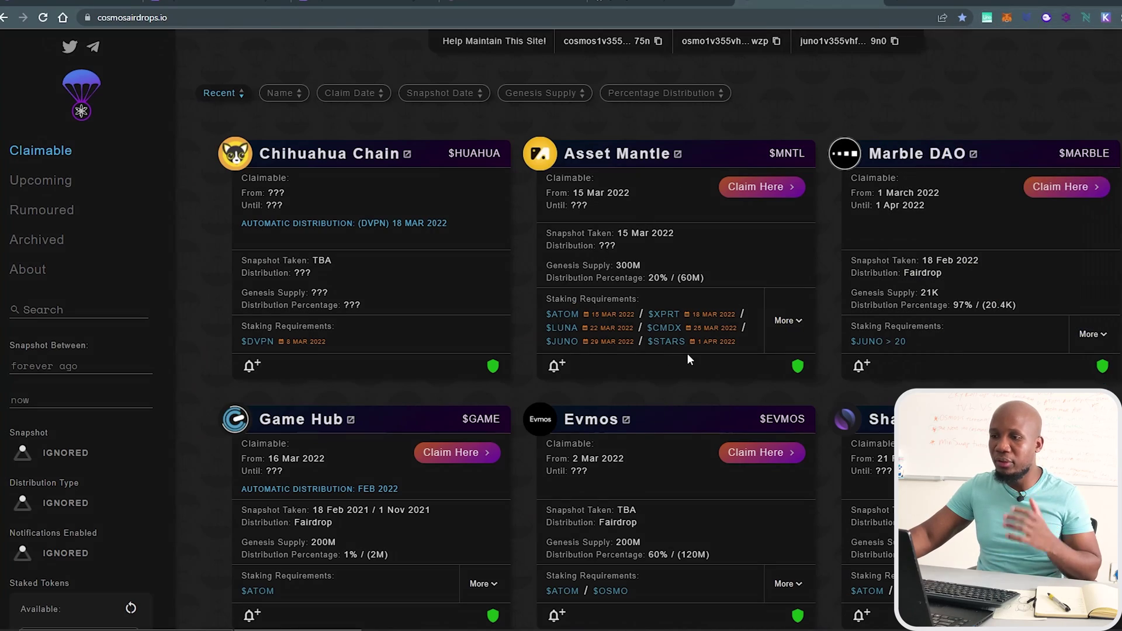
{"action": "scroll", "coordinate": [688, 349], "scroll_direction": "down", "scroll_amount": 9}
{"action": "scroll", "coordinate": [688, 349], "scroll_direction": "up", "scroll_amount": 10}
{"action": "scroll", "coordinate": [688, 349], "scroll_direction": "down", "scroll_amount": 10}
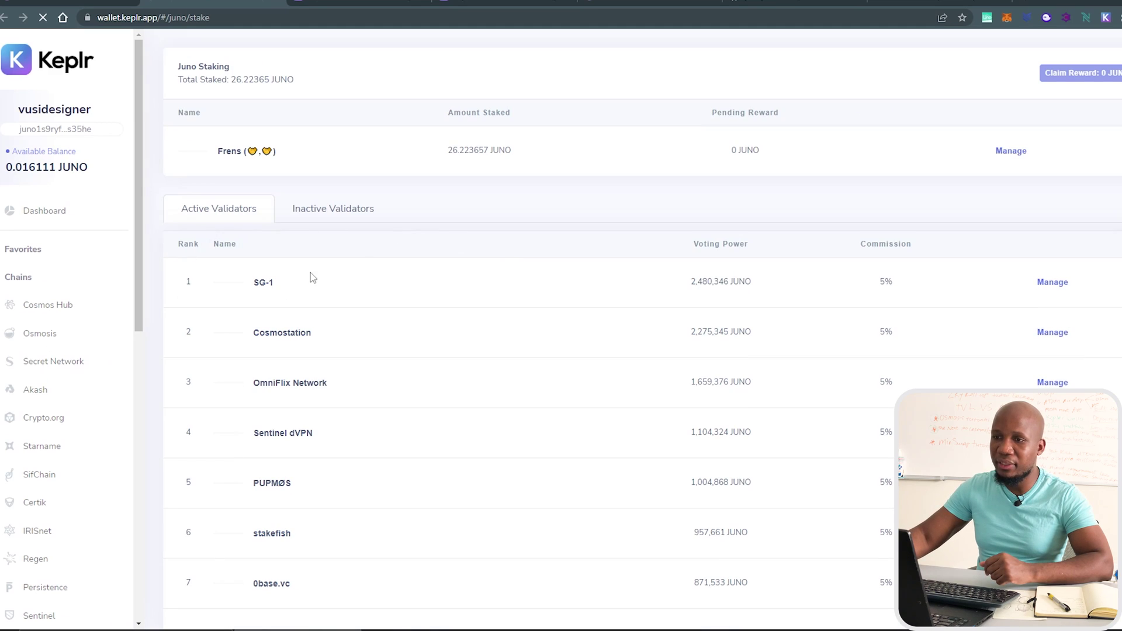
- Open the delegation form for the staked Frens validator on Juno and set the amount to 0.319534 JUNO
{"action": "left_click", "coordinate": [1010, 154]}
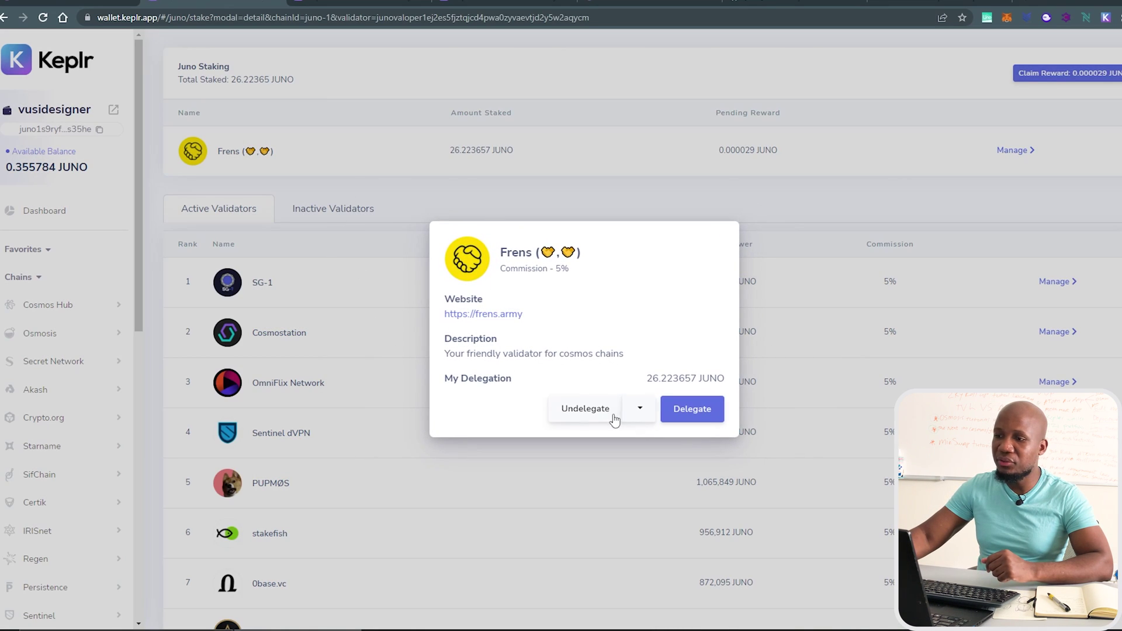
{"action": "left_click", "coordinate": [692, 409]}
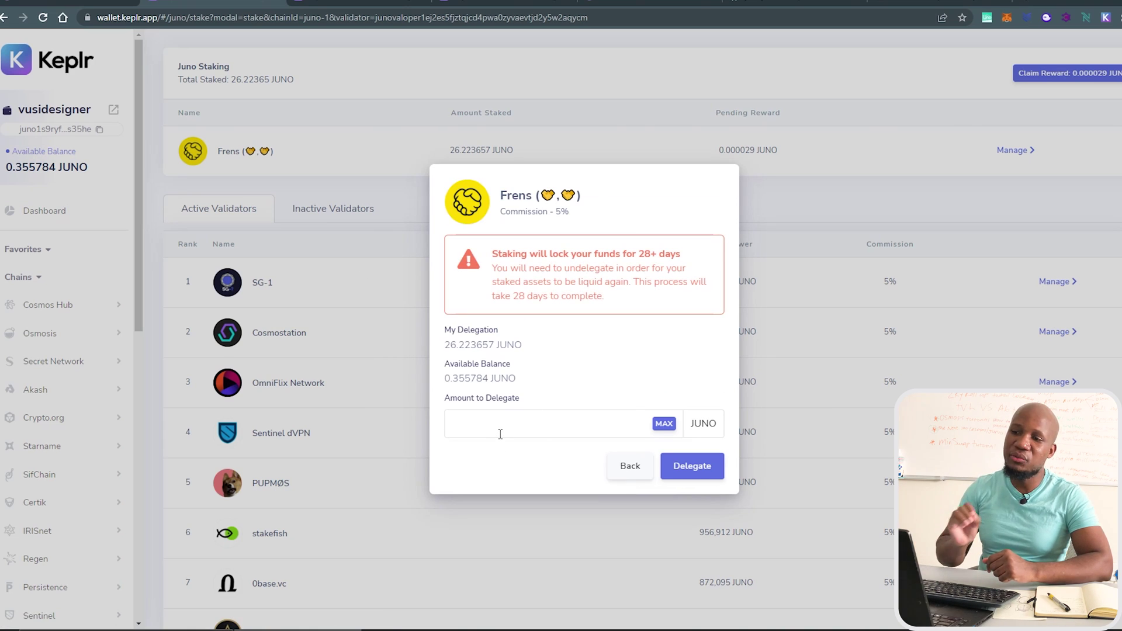
{"action": "left_click", "coordinate": [664, 424]}
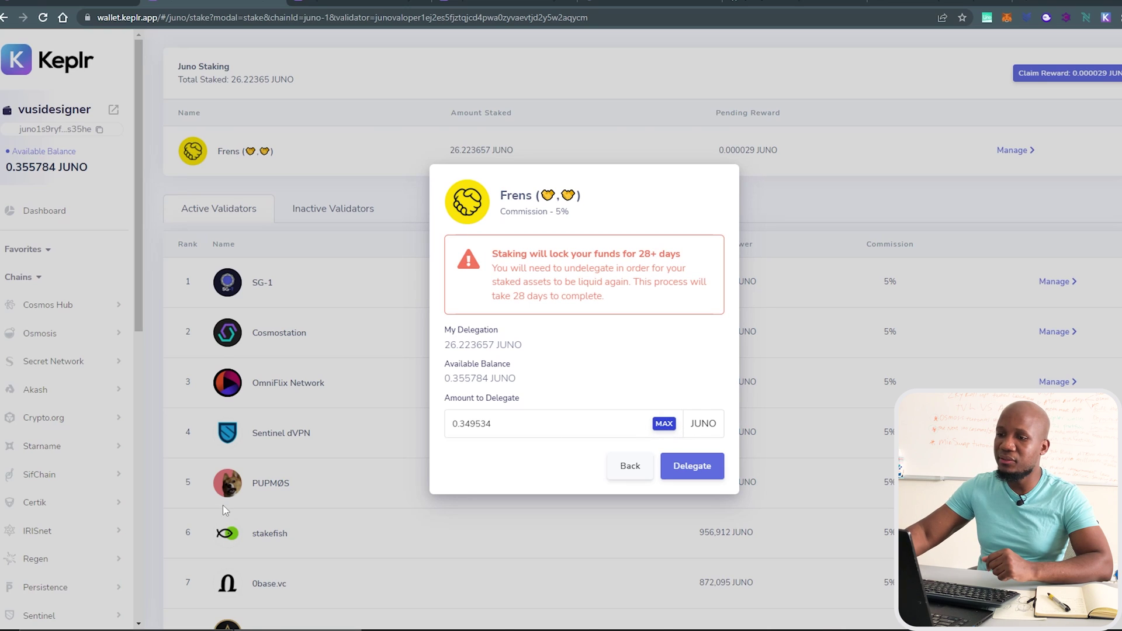
{"action": "left_click", "coordinate": [468, 424]}
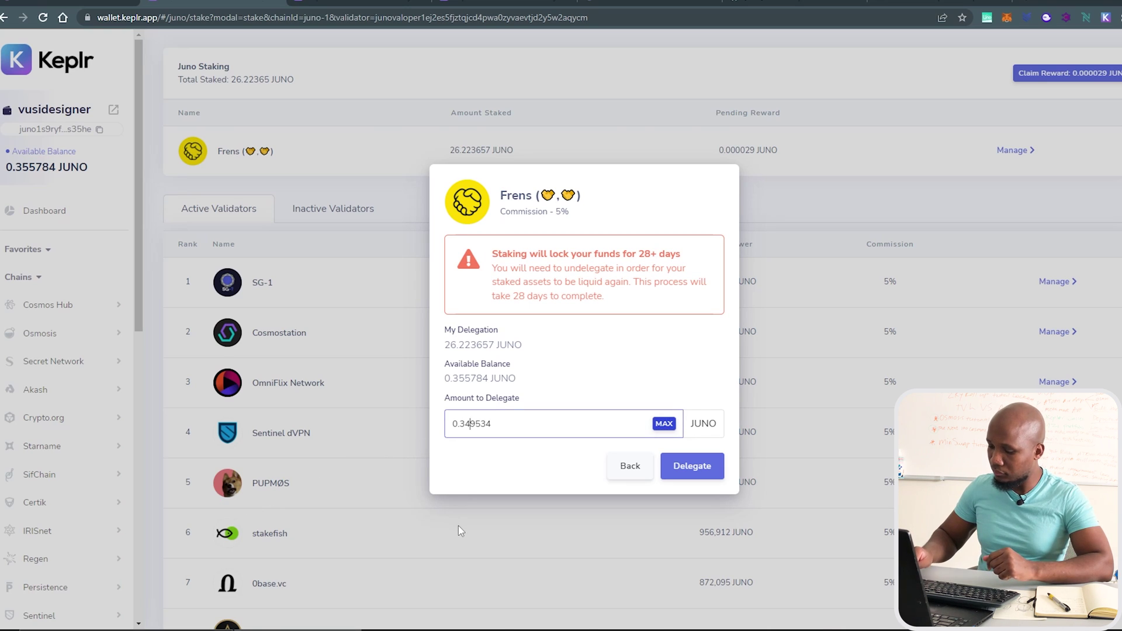
{"action": "key", "text": "BackSpace"}
{"action": "type", "text": "1"}
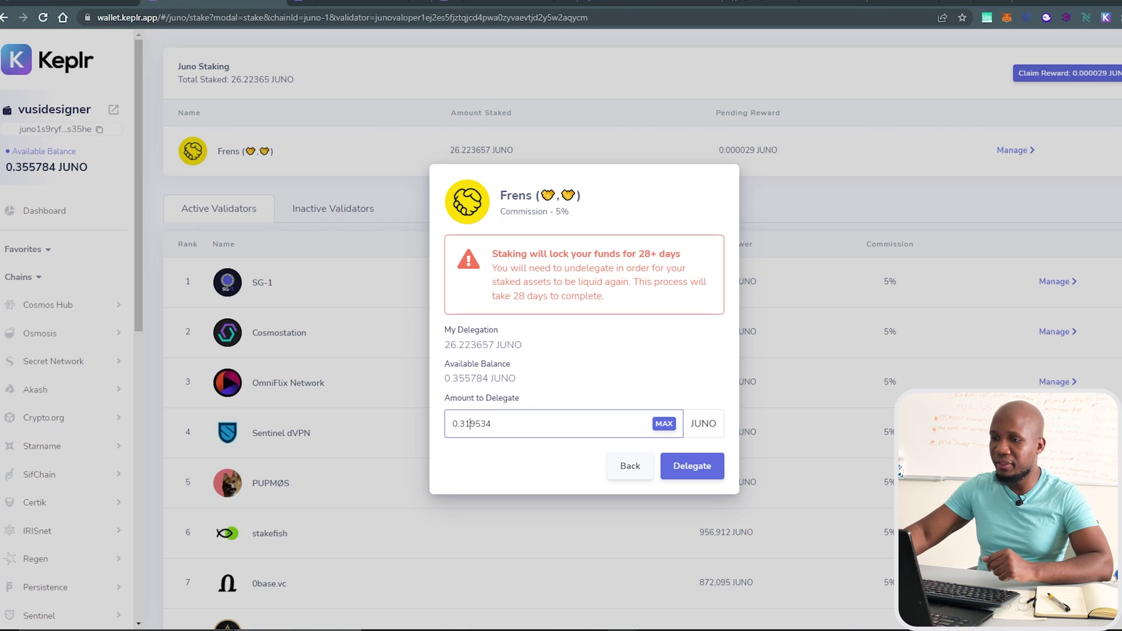
- Submit the JUNO delegation to Frens and approve the transaction in Keplr with the Low fee
{"action": "left_click", "coordinate": [689, 468]}
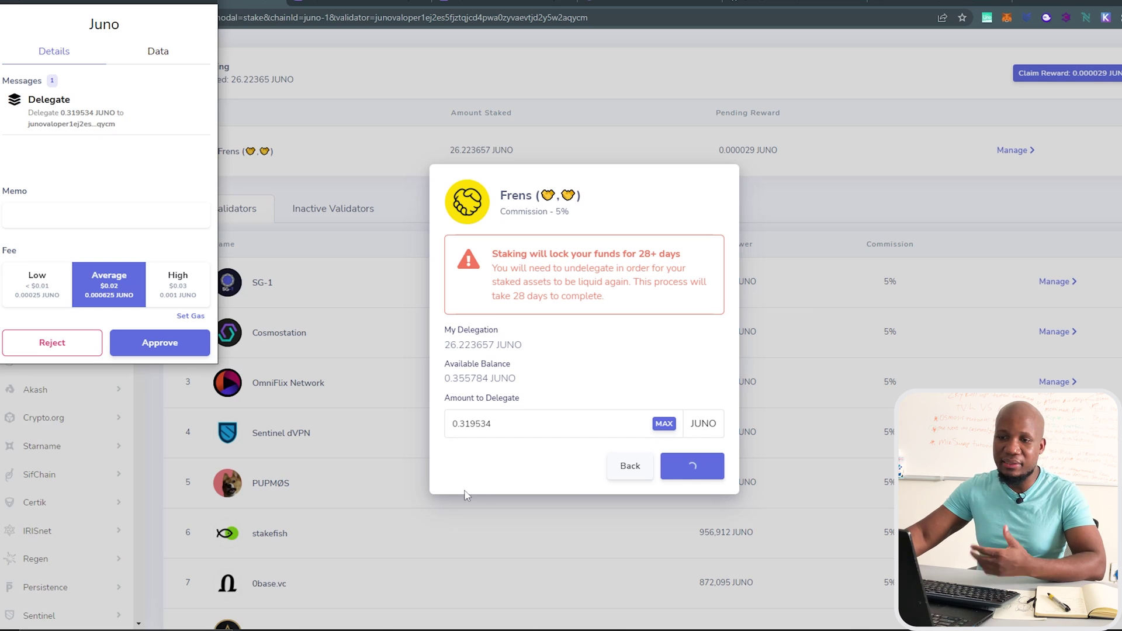
{"action": "left_click", "coordinate": [44, 292]}
{"action": "left_click", "coordinate": [186, 343]}
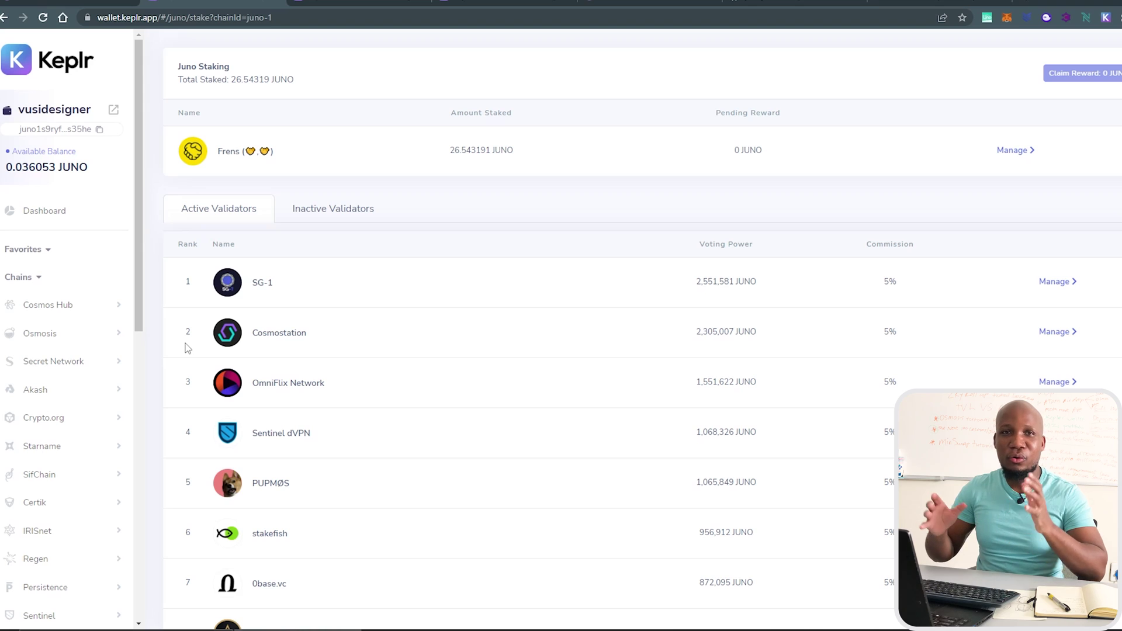
- Open the frens.army validator site in a new tab and review the chains it offers for staking
{"action": "left_click", "coordinate": [1026, 3]}
{"action": "left_click", "coordinate": [1015, 37]}
{"action": "left_click", "coordinate": [865, 117]}
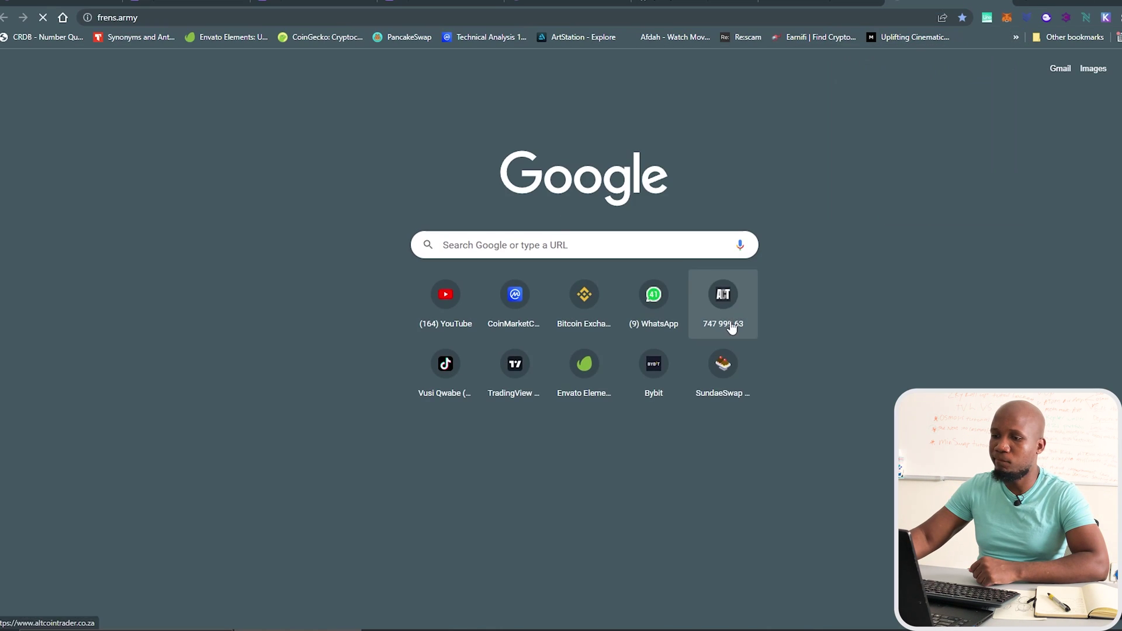
{"action": "scroll", "coordinate": [734, 362], "scroll_direction": "down", "scroll_amount": 5}
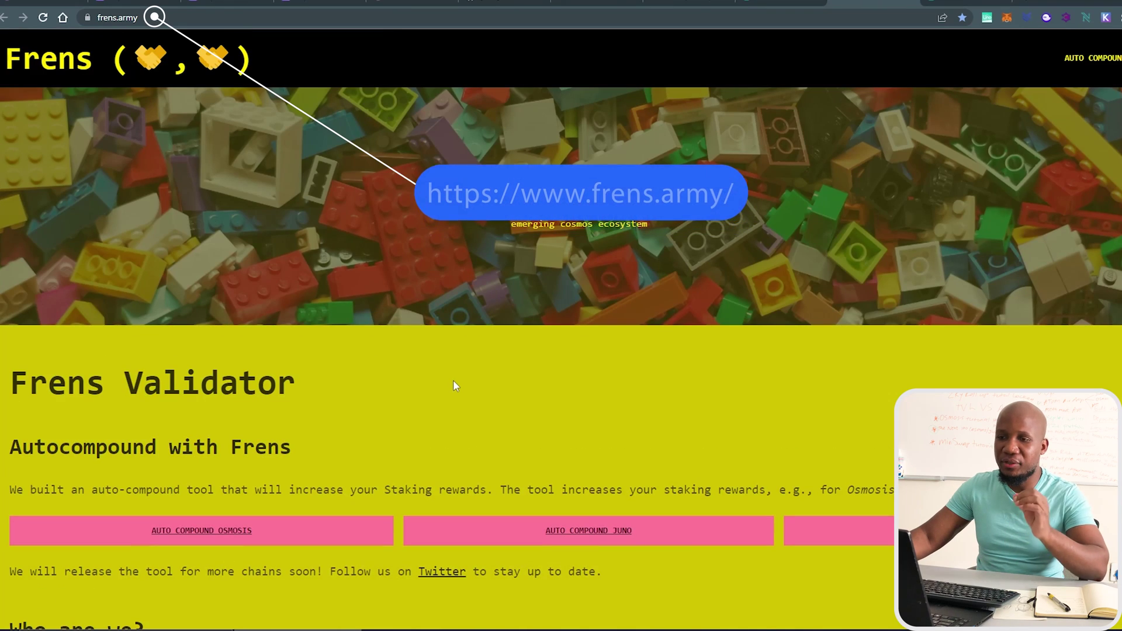
{"action": "scroll", "coordinate": [454, 381], "scroll_direction": "down", "scroll_amount": 12}
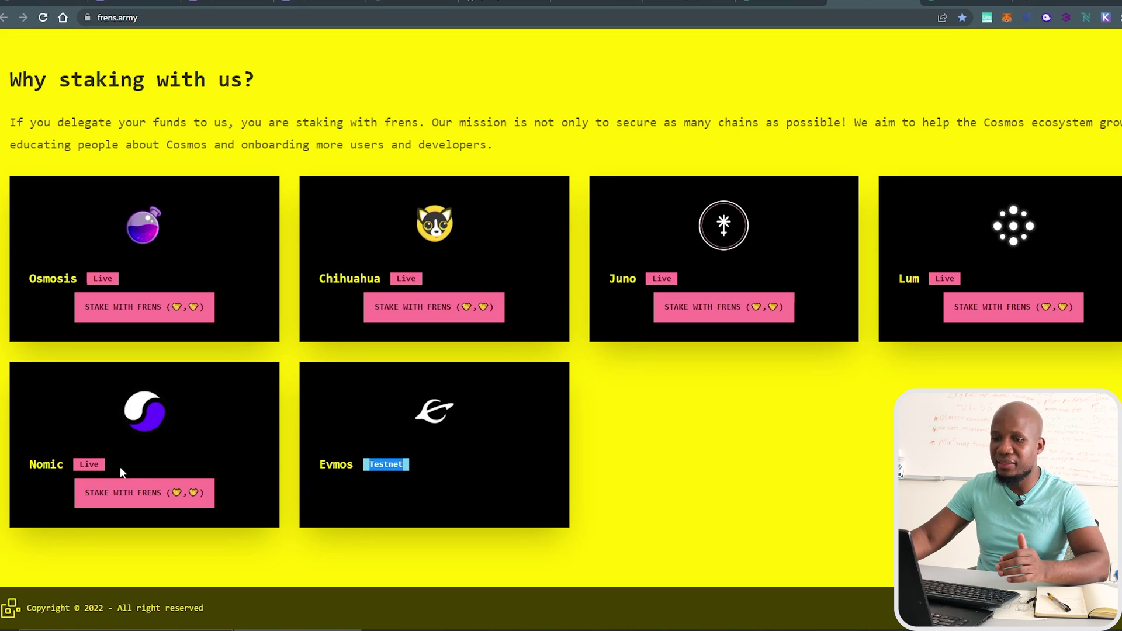
- Open the Frens auto-compound tool for Juno and approve its connection to the Keplr account on juno-1
{"action": "scroll", "coordinate": [525, 397], "scroll_direction": "up", "scroll_amount": 10}
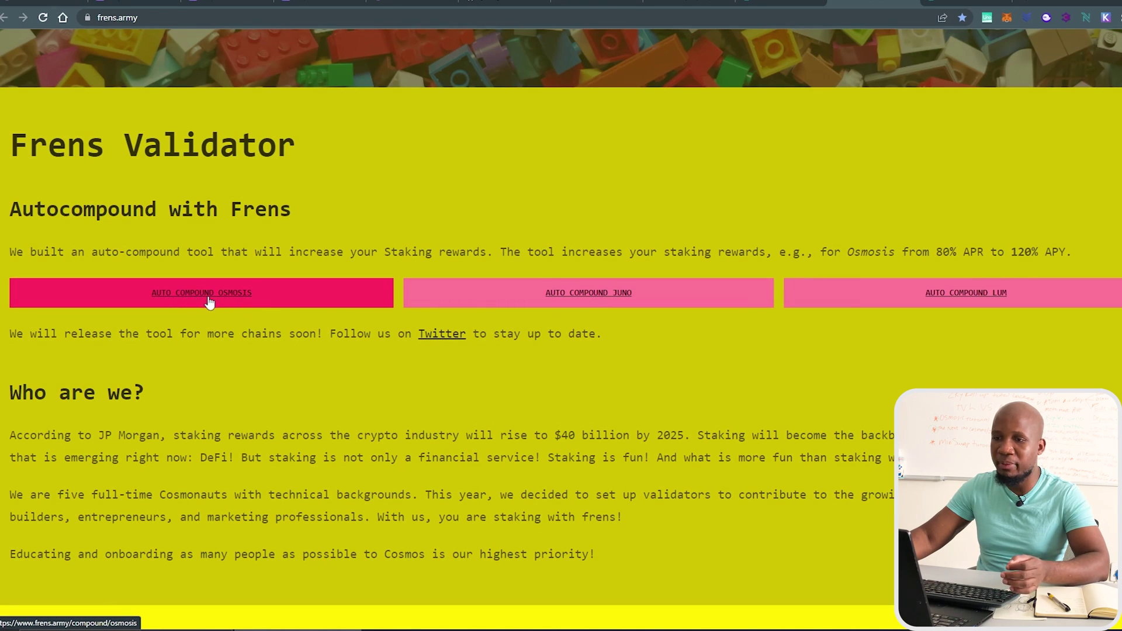
{"action": "left_click", "coordinate": [579, 296]}
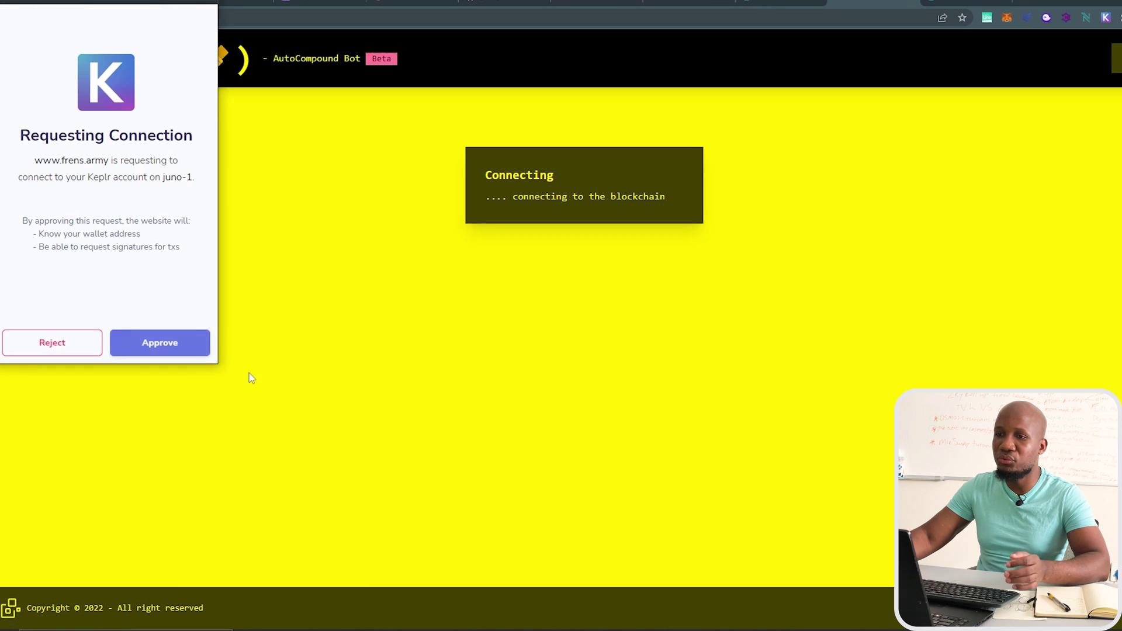
{"action": "left_click", "coordinate": [149, 348]}
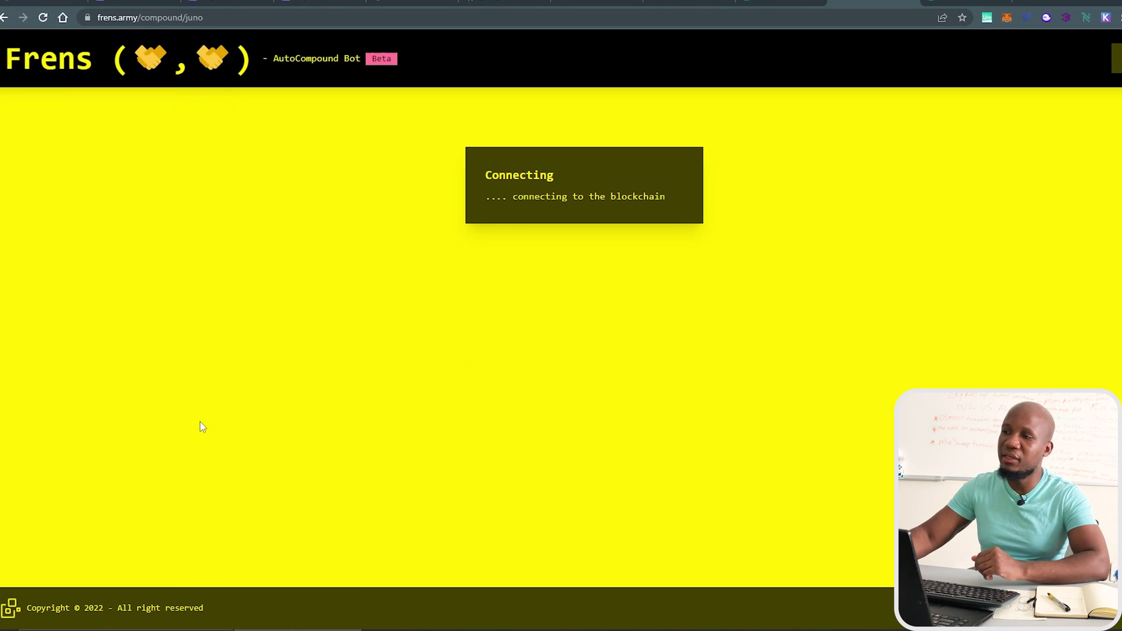